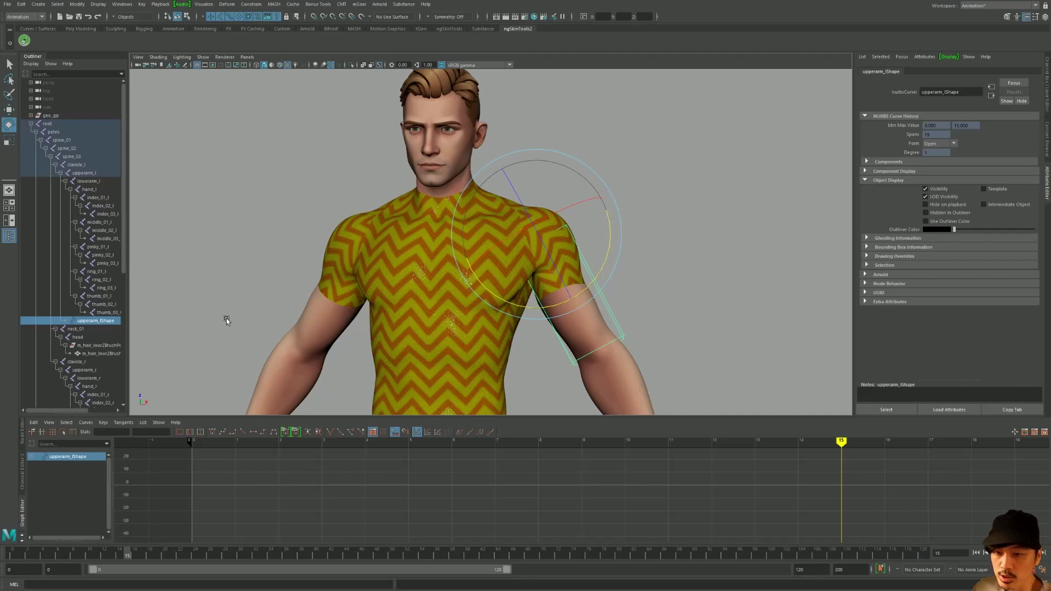
Orbit around the character's left side while scrubbing the timeline to watch the arm move
mouse_move(227, 320)
alt+mouse_down()
mouse_move(281, 274)
mouse_move(312, 282)
alt+mouse_up()
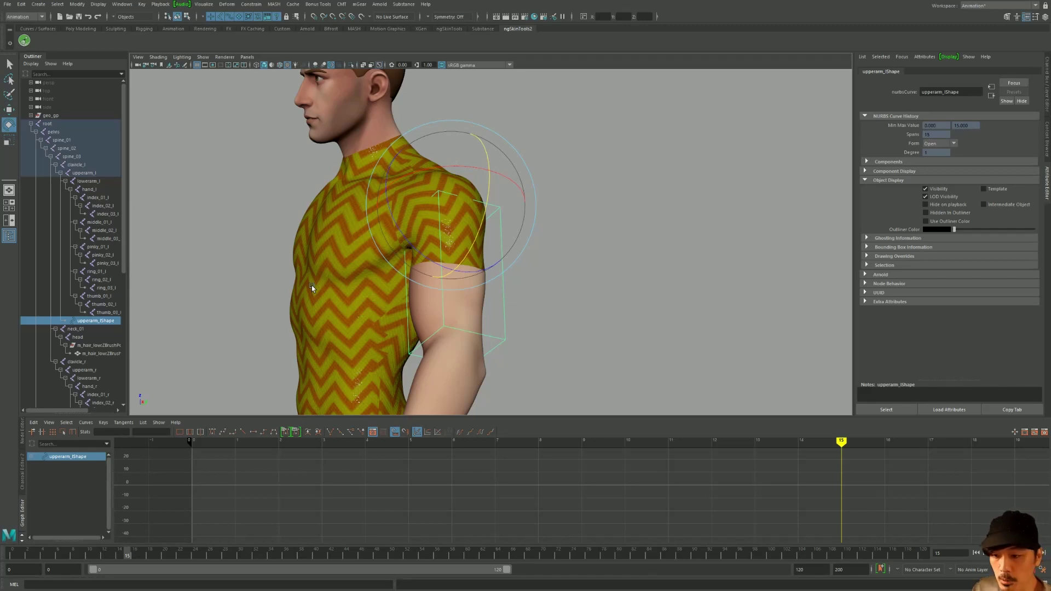
mouse_move(129, 556)
mouse_down()
mouse_move(67, 556)
mouse_move(167, 556)
mouse_move(43, 556)
mouse_move(181, 566)
mouse_move(42, 565)
mouse_move(127, 566)
mouse_up()
mouse_move(434, 287)
alt+mouse_down()
mouse_move(476, 295)
mouse_move(366, 329)
mouse_move(350, 323)
alt+mouse_up()
mouse_move(127, 555)
mouse_down()
mouse_move(90, 555)
mouse_move(172, 554)
mouse_move(20, 554)
mouse_move(142, 555)
mouse_up()
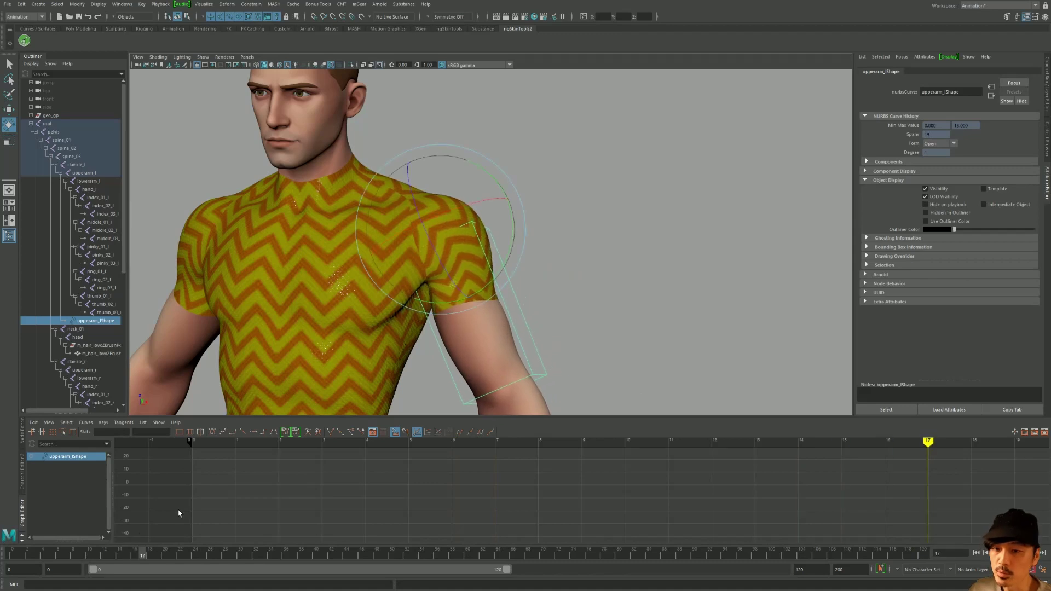
mouse_move(246, 307)
alt+mouse_down()
mouse_move(297, 301)
mouse_move(291, 253)
mouse_move(298, 263)
mouse_move(359, 219)
mouse_move(281, 294)
mouse_move(340, 277)
mouse_move(359, 245)
alt+mouse_up()
Select the objects around the character's feet and zoom in on them with Move active
click(347, 318)
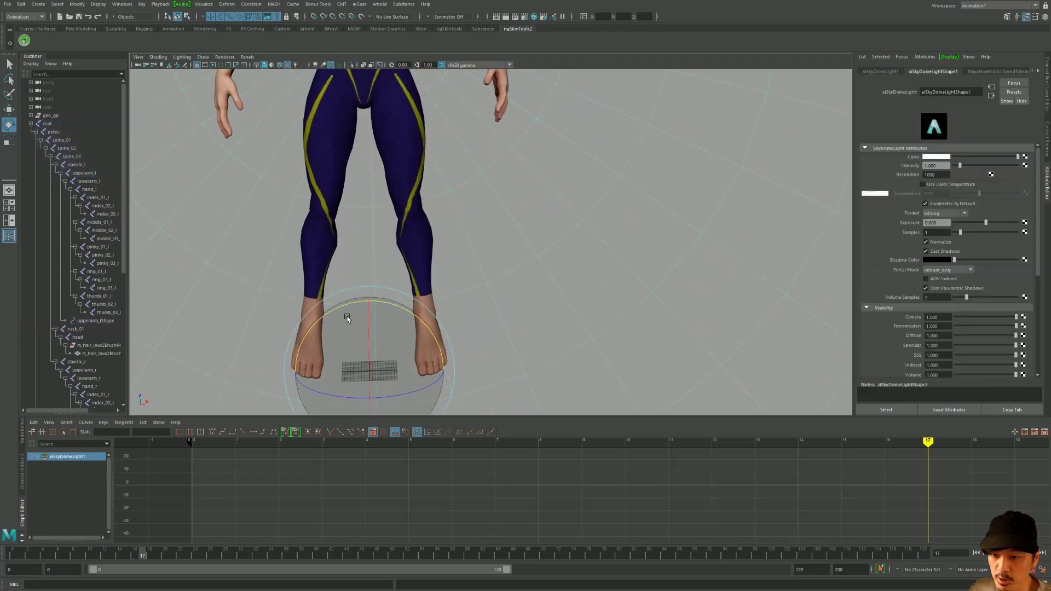
click(270, 254)
click(445, 323)
alt+right_drag(446, 323, 499, 280)
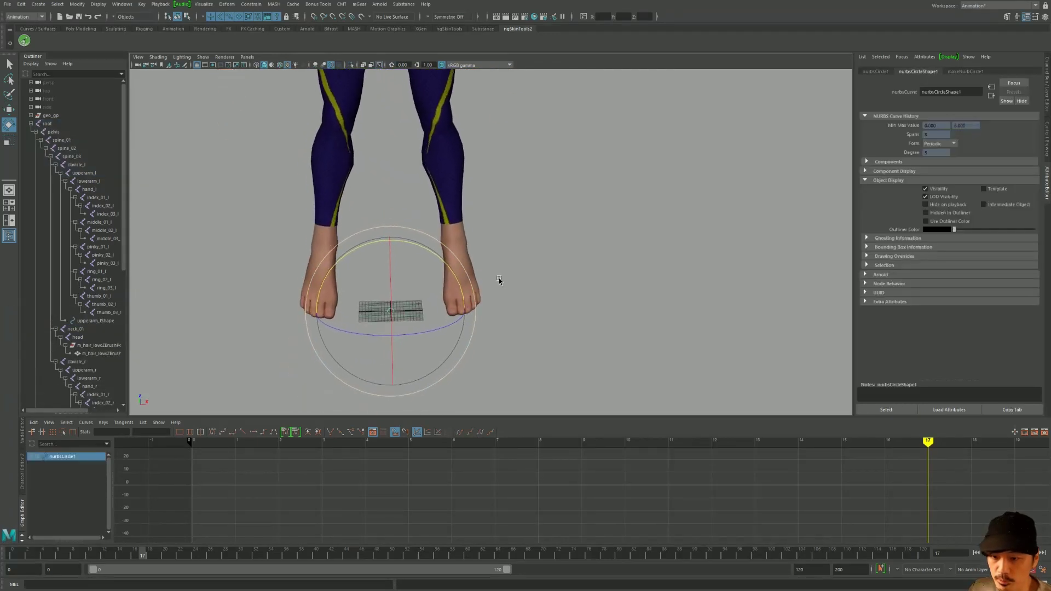
key(w)
alt+drag(505, 290, 391, 294)
Hide the aiSkyDomeLight with Ctrl+H, then select nurbsCircle1 near the feet grid
click(391, 294)
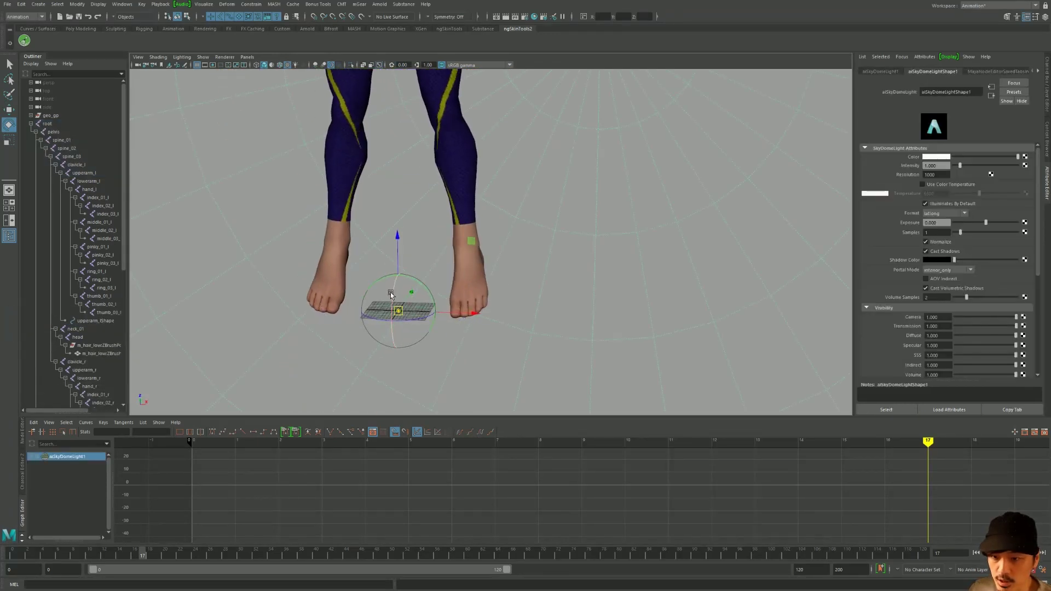
key(w)
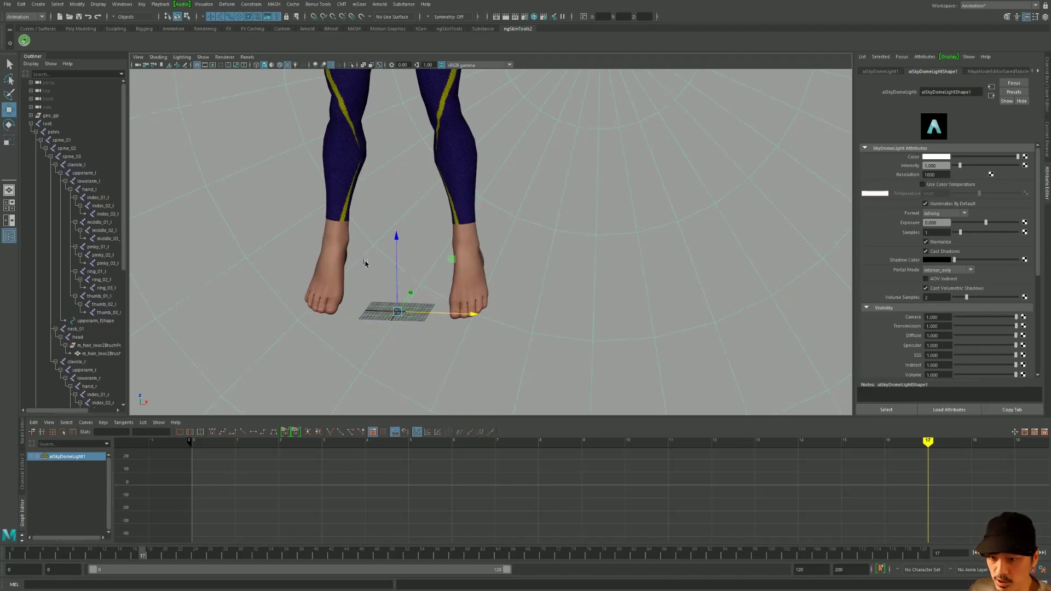
alt+right_drag(378, 269, 524, 266)
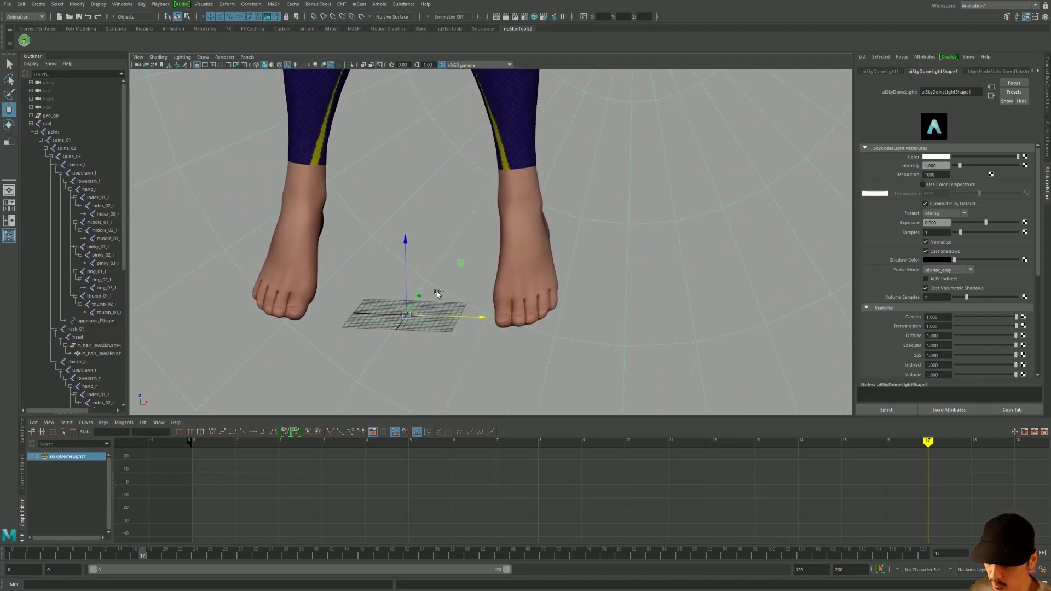
key(ctrl+h)
click(415, 324)
alt+right_drag(442, 324, 467, 287)
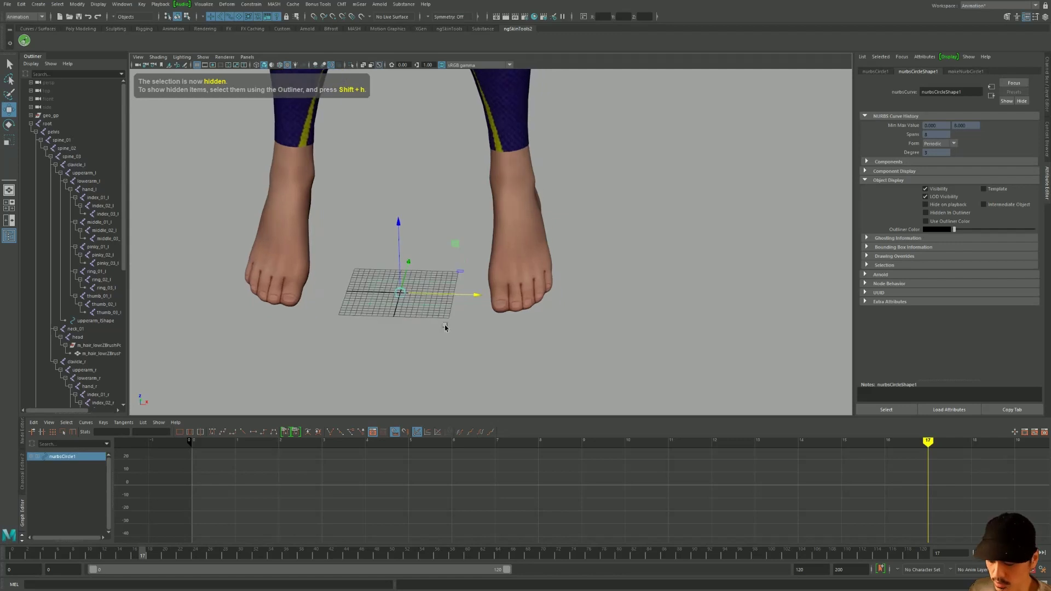
Frame the character and raise nurbsCircle1 above the light grid
key(a)
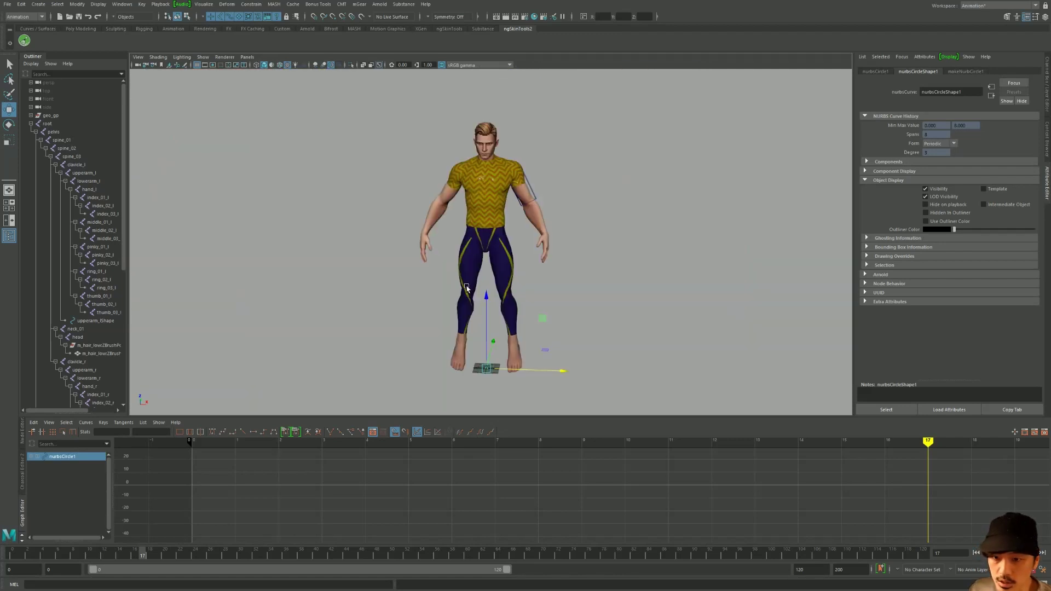
alt+right_drag(421, 348, 557, 133)
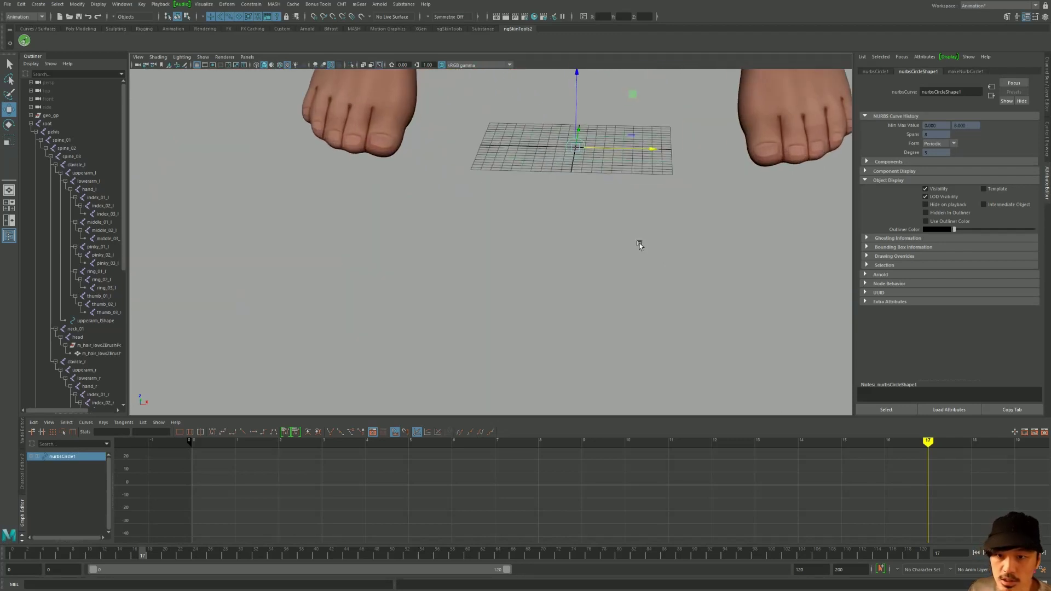
drag(569, 134, 569, 60)
alt+right_drag(569, 60, 565, 158)
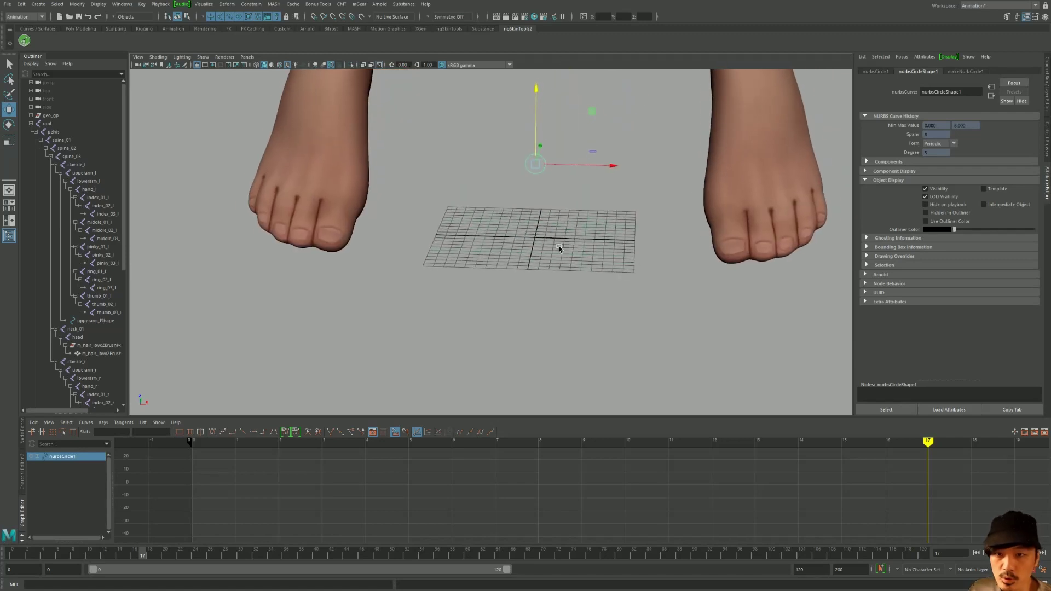
Duplicate the circle three times with an X offset, making a row of four circles
key(ctrl+d)
drag(564, 162, 597, 164)
key(shift+d)
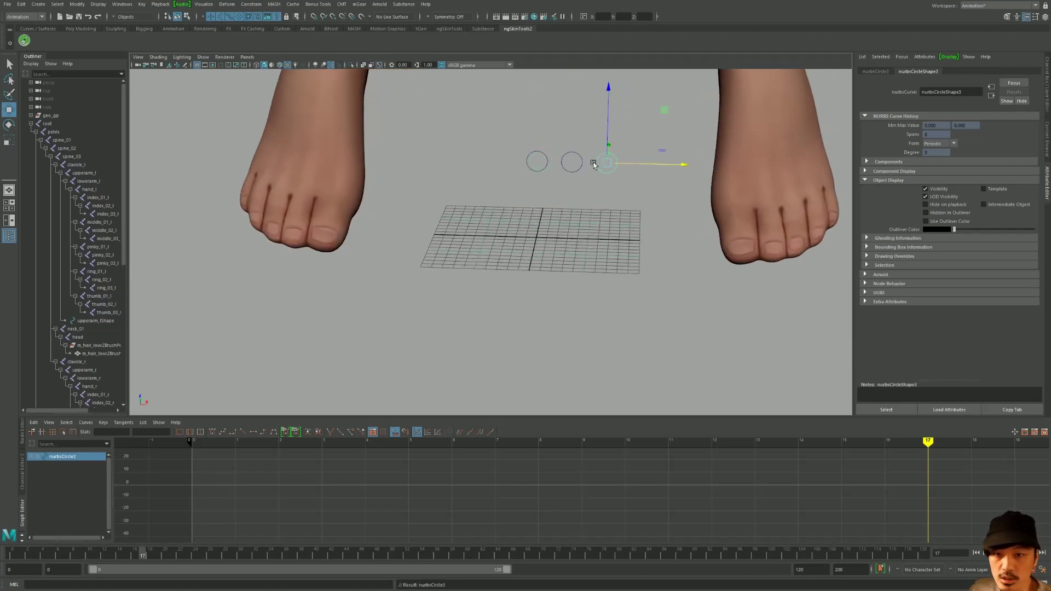
key(shift+d)
alt+right_drag(595, 166, 593, 297)
Select circle pairs and parent each child circle under the previous one with P
click(575, 197)
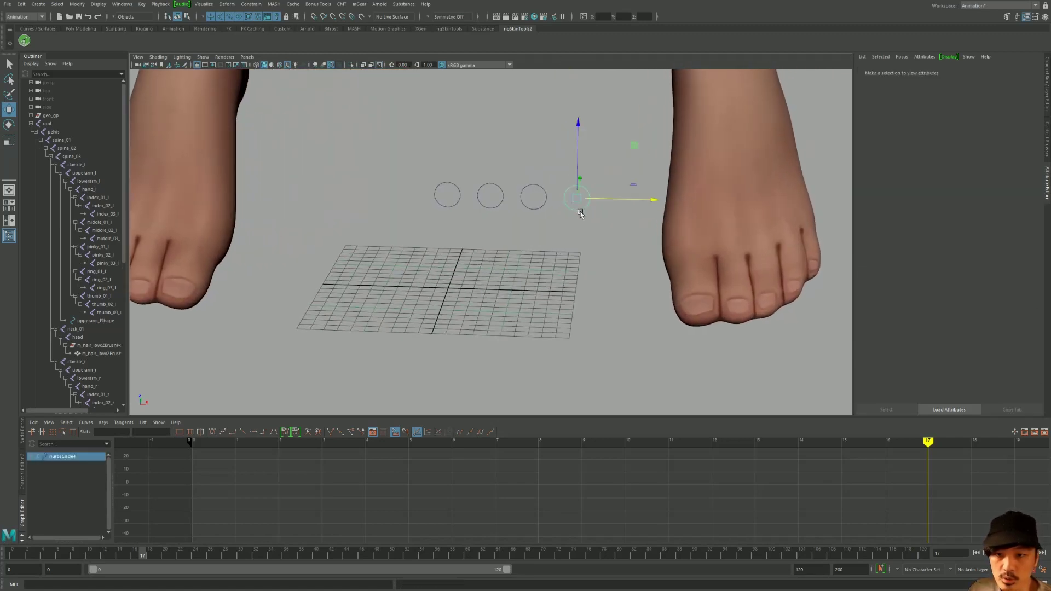
shift+click(531, 200)
shift+click(532, 201)
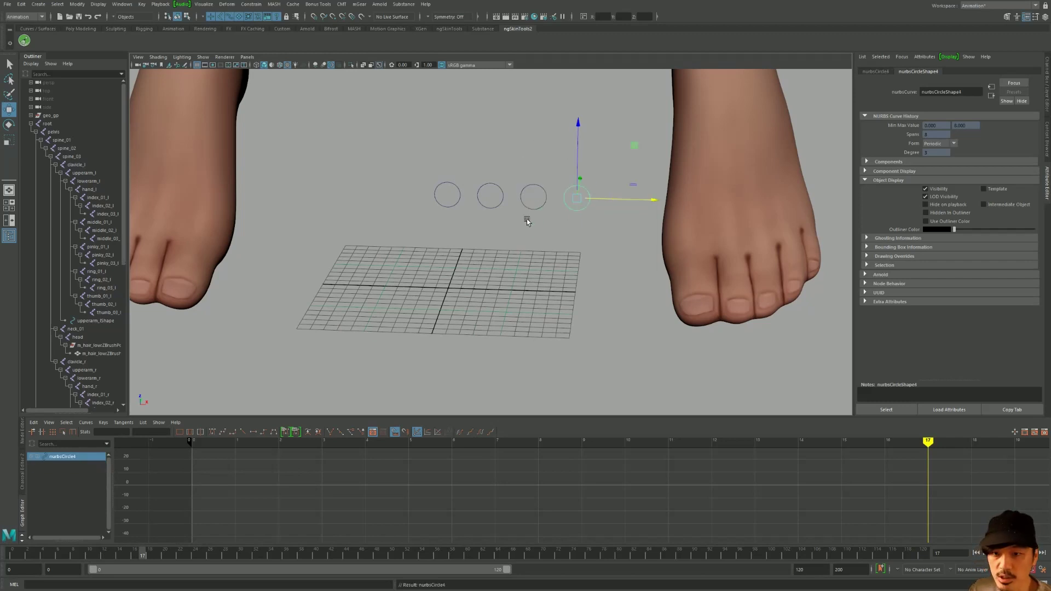
click(528, 204)
shift+click(486, 196)
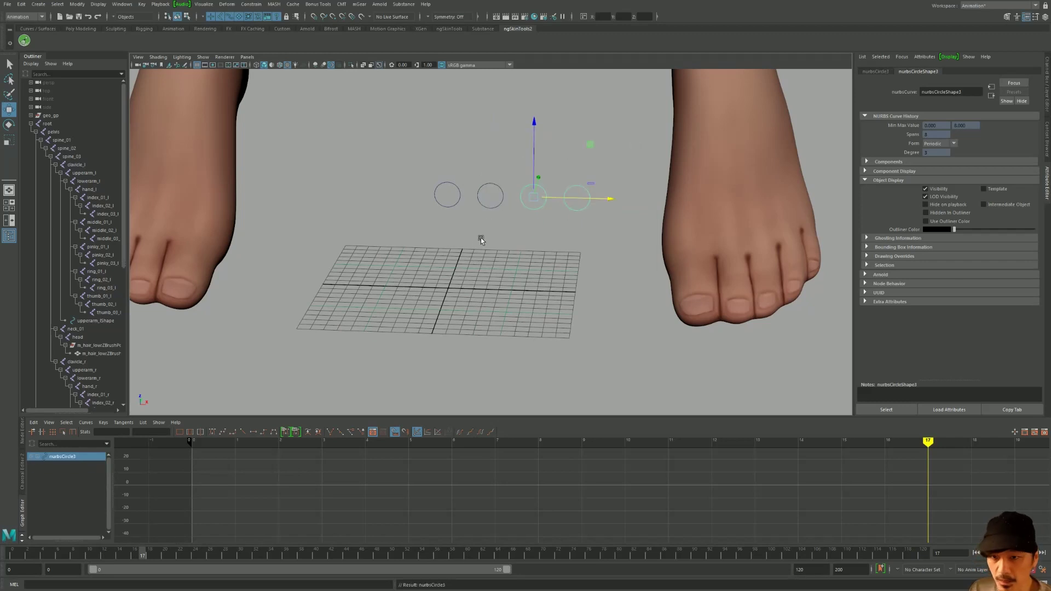
click(465, 216)
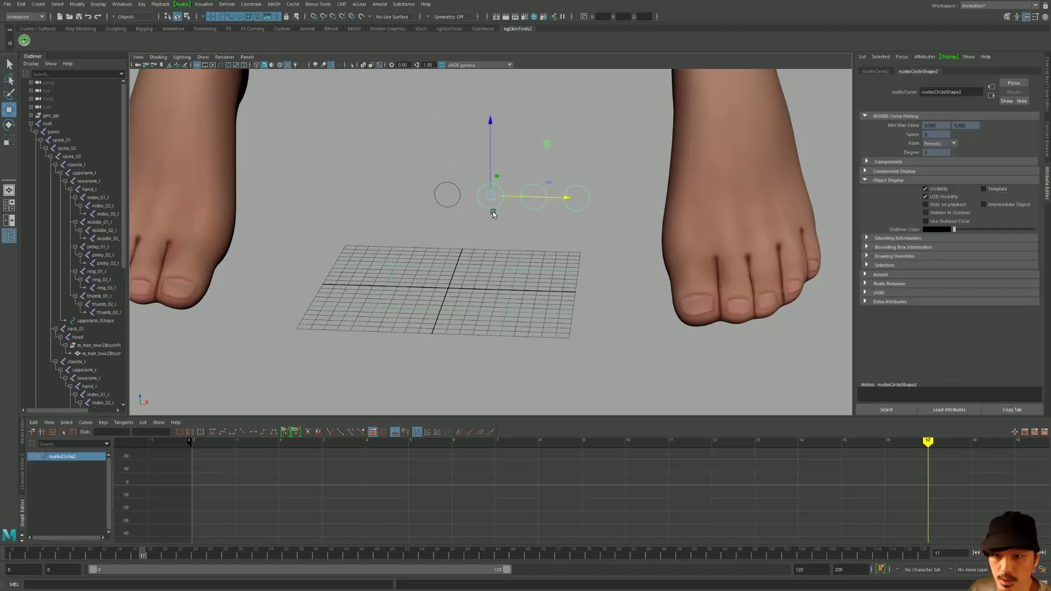
drag(482, 203, 445, 209)
key(p)
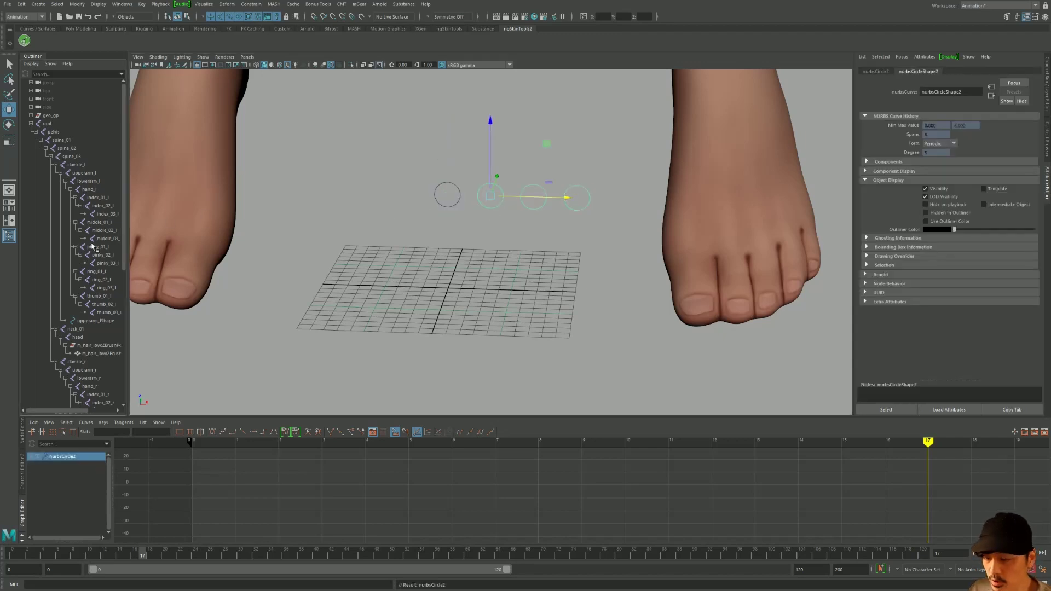
Expand nurbsCircle1 in the Outliner, select nurbsCircle2, and widen the hierarchy panel
scroll(92, 281, down, 5)
shift+click(31, 387)
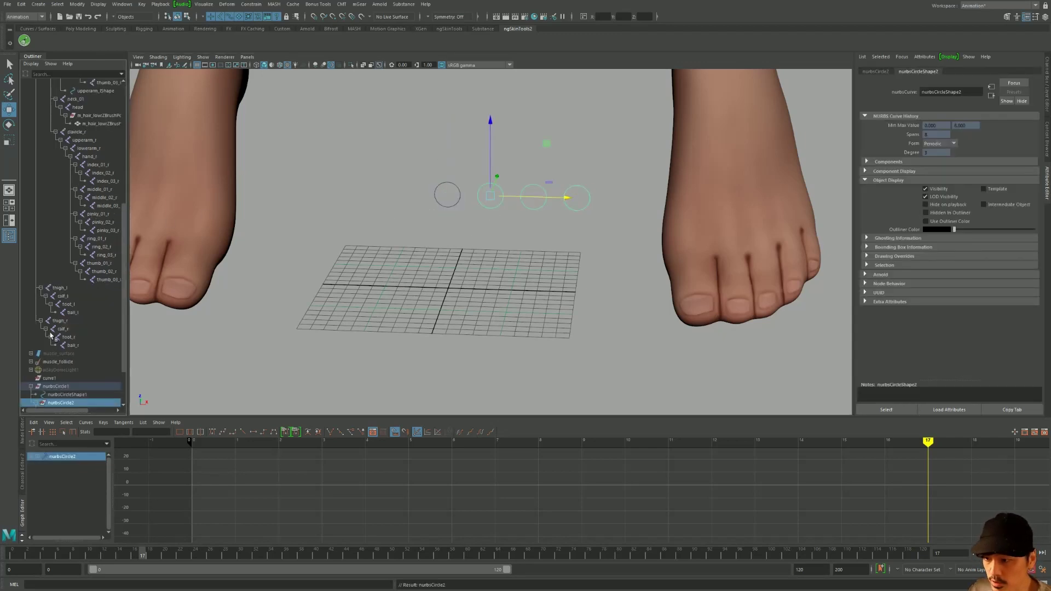
scroll(63, 328, down, 3)
click(70, 329)
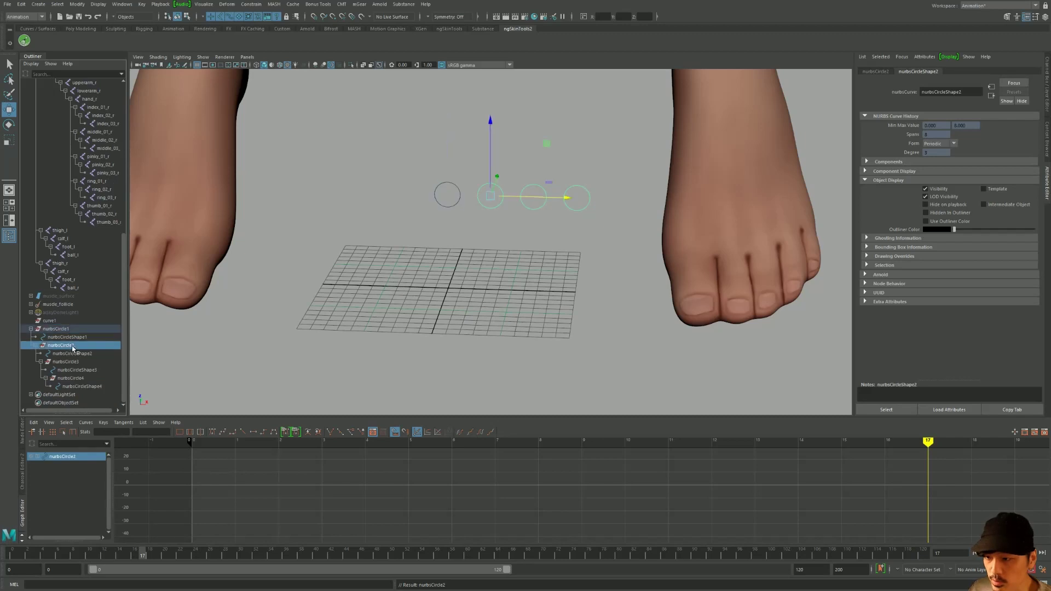
drag(128, 346, 151, 345)
Clear the selection and reselect nurbsCircle1 with its child circles in the viewport
click(216, 330)
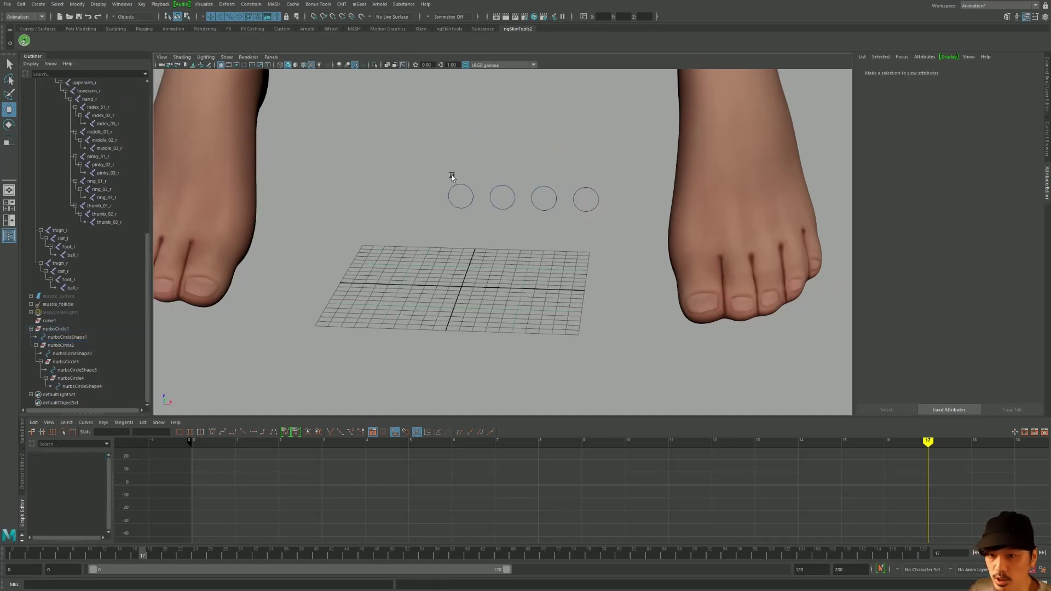
click(454, 186)
scroll(499, 242, up, 2)
scroll(499, 243, up, 2)
scroll(462, 270, up, 2)
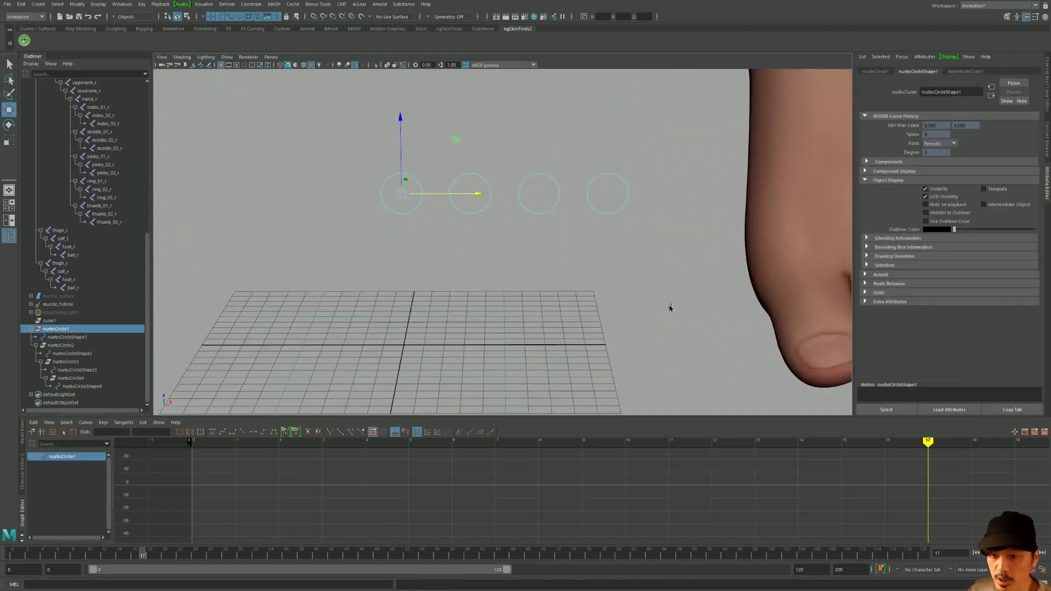
scroll(669, 307, up, 1)
scroll(575, 305, up, 1)
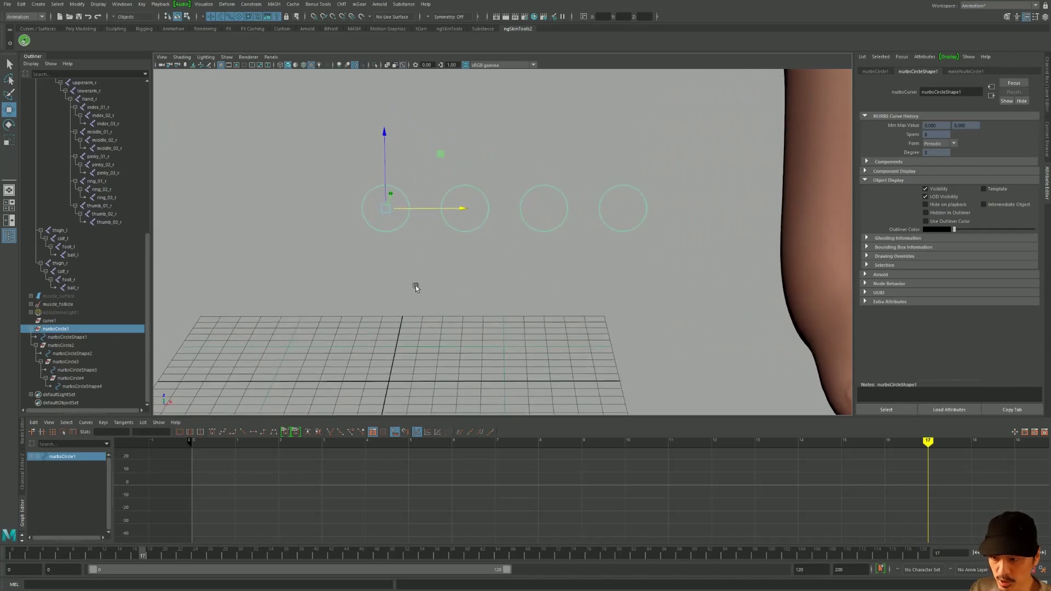
click(457, 186)
click(386, 164)
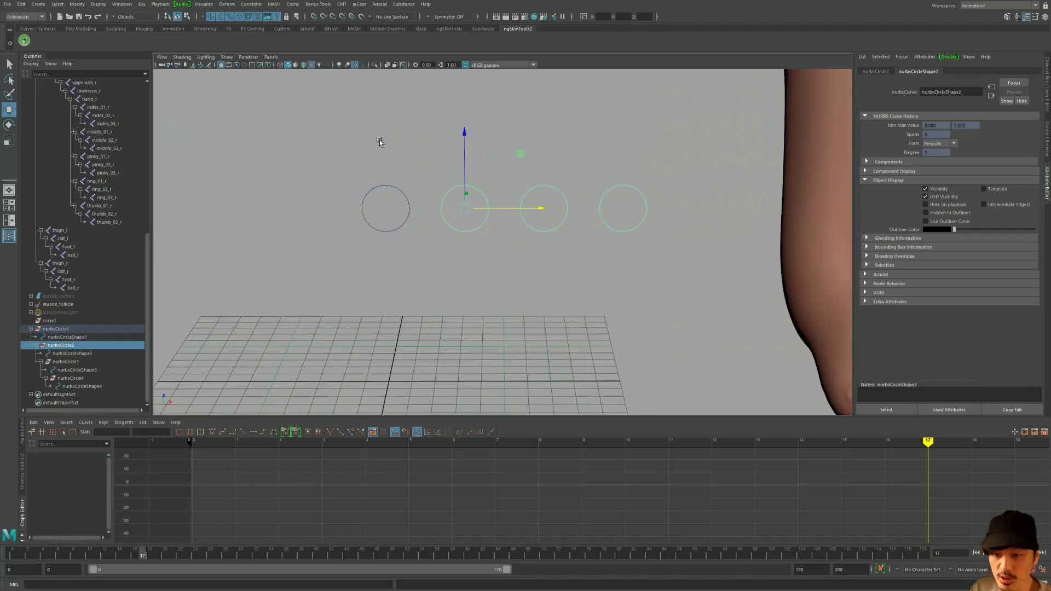
click(384, 232)
Pickwalk down and up from nurbsCircle1 through its shape node and the circle chain
key(Down)
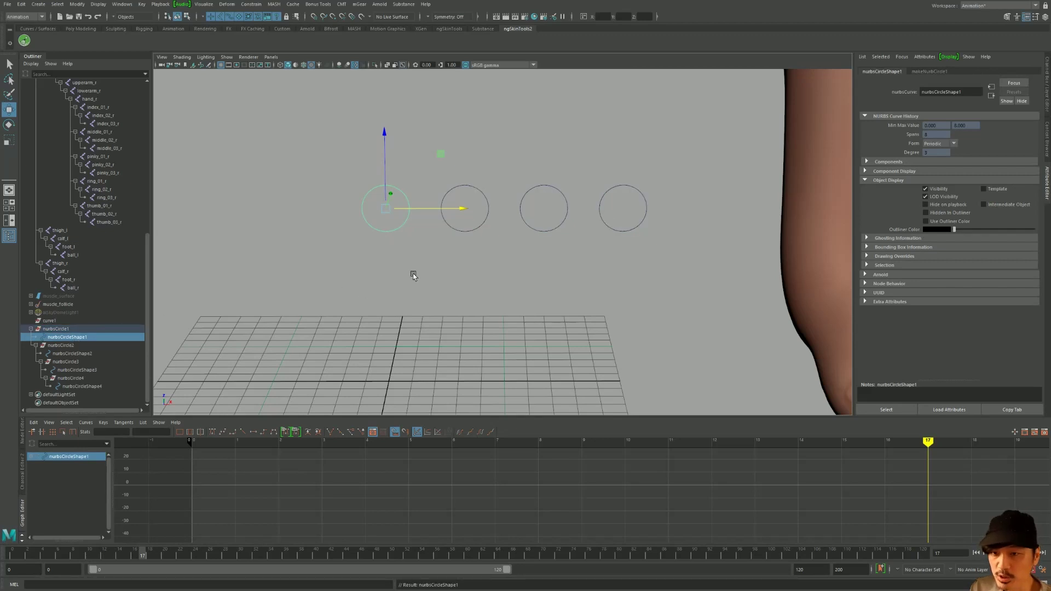
click(413, 275)
click(397, 227)
key(Down)
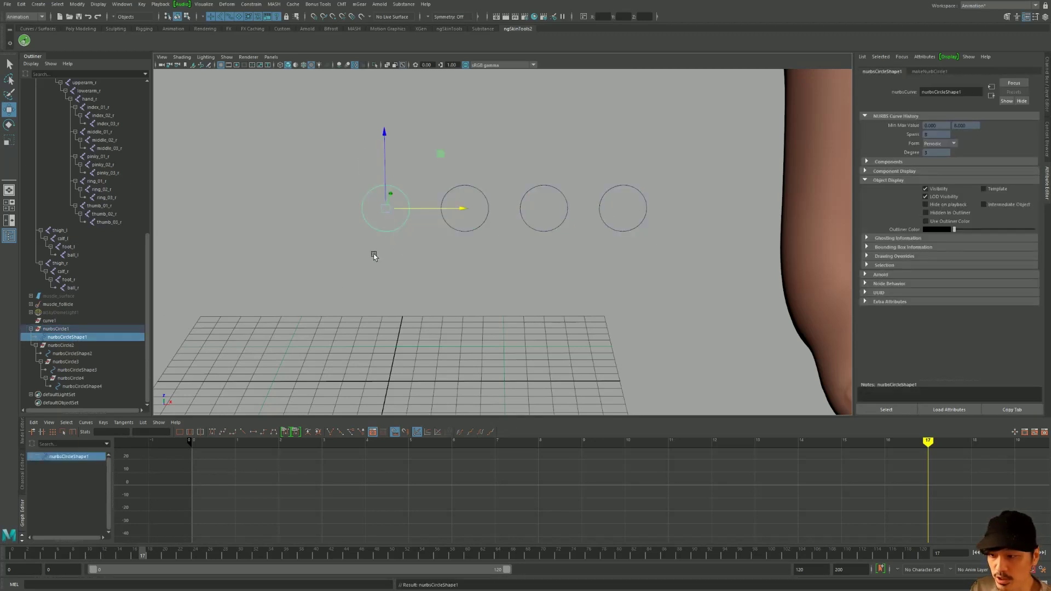
key(Up)
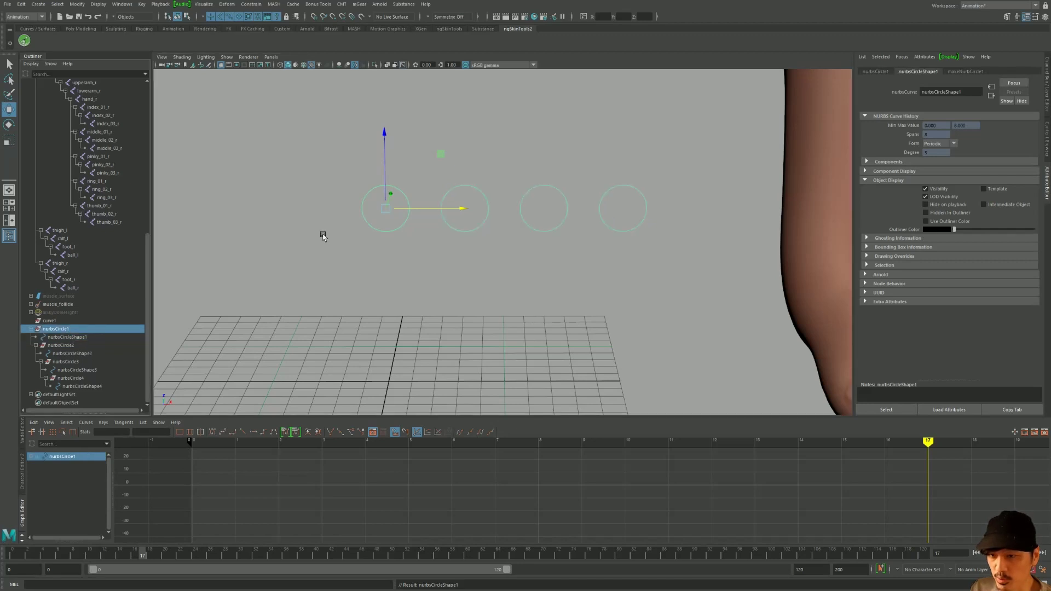
key(Down)
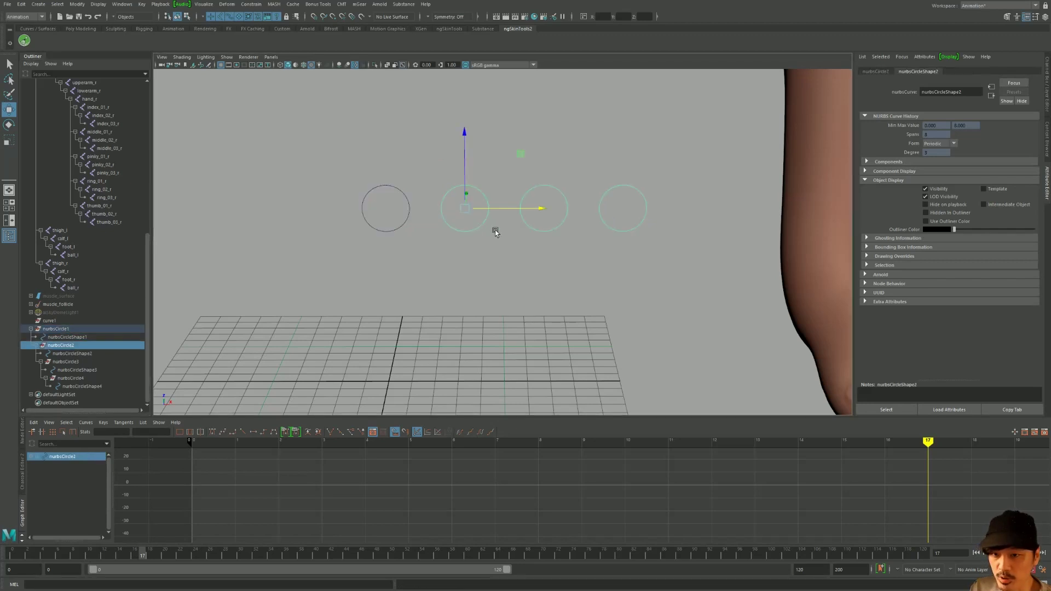
key(Down)
key(Down)
click(415, 193)
click(393, 224)
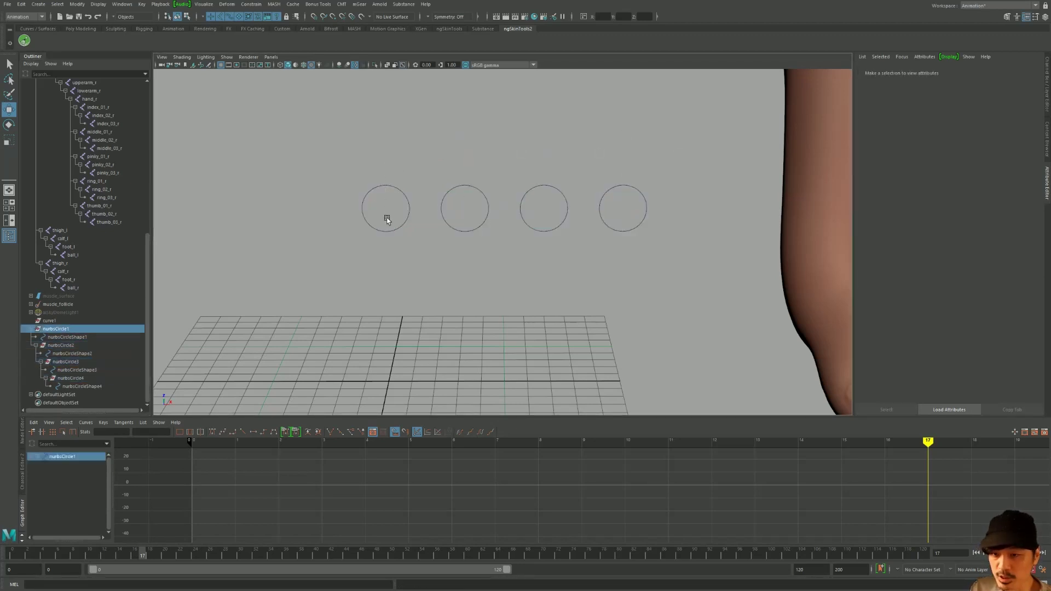
key(Down)
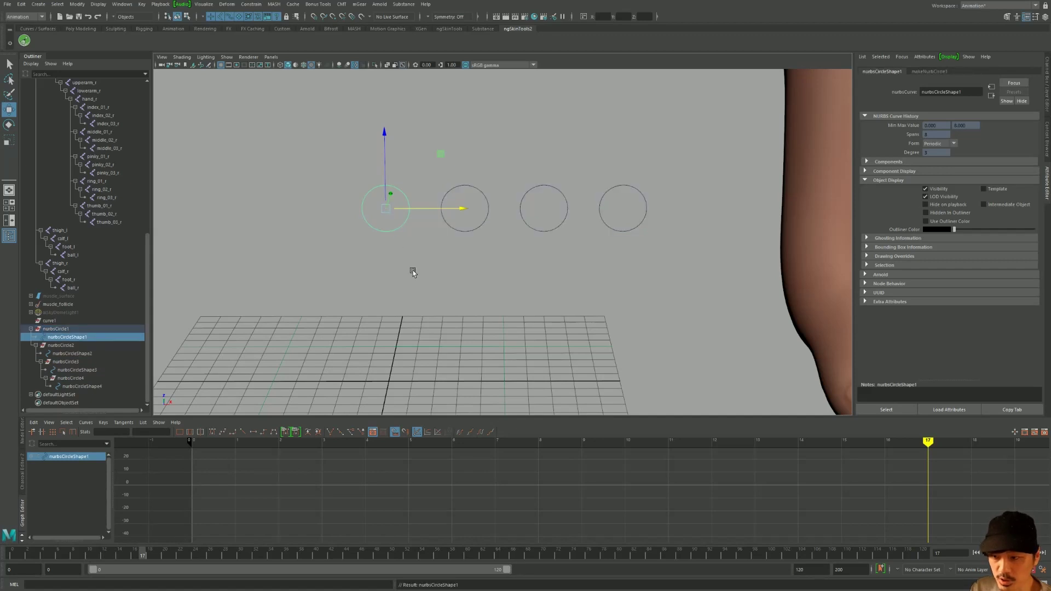
Select nurbsCircle2 and pickwalk down to nurbsCircleShape2, then to nurbsCircle3
click(78, 345)
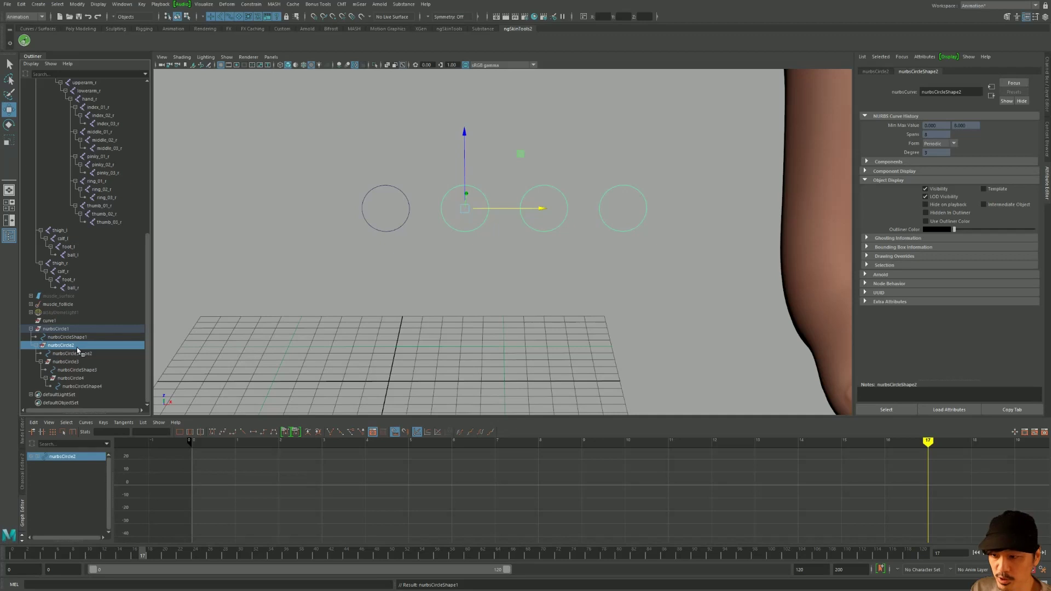
key(Down)
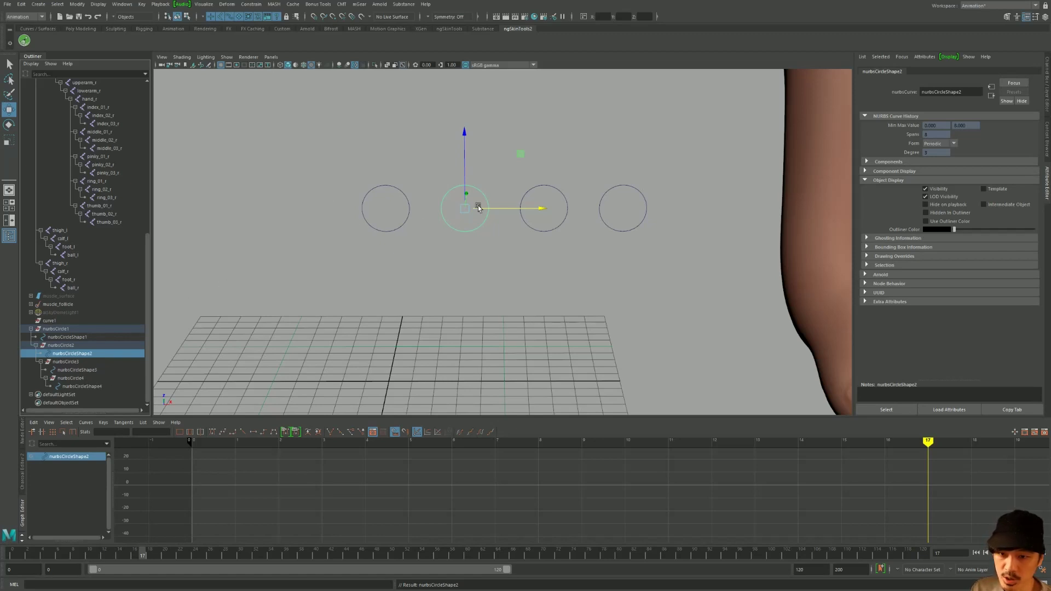
key(Down)
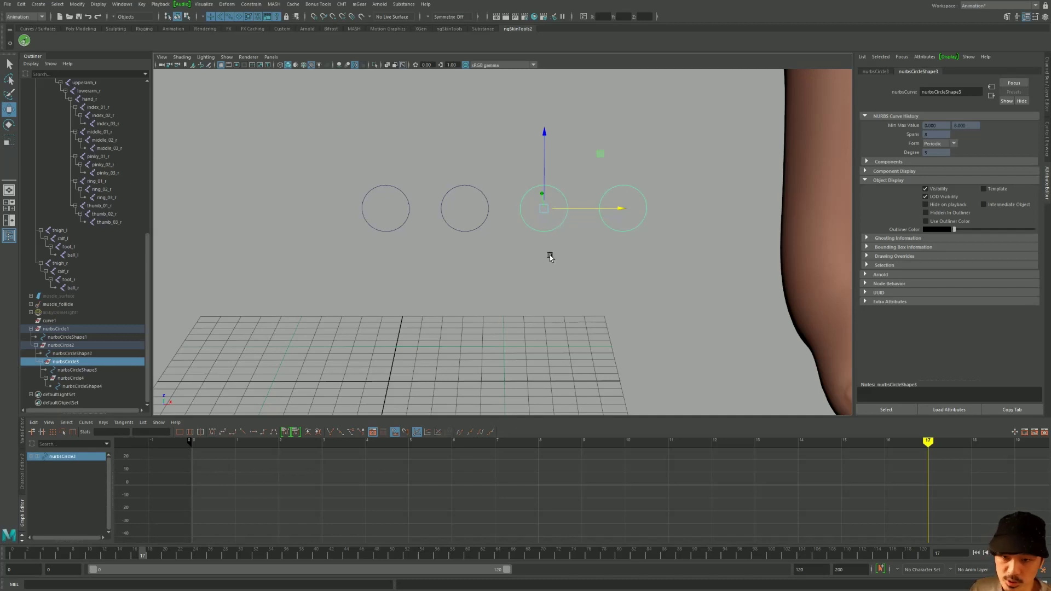
Tumble to a frontal view of the chest and left shoulder, scrubbing back to frame 11
mouse_move(566, 260)
alt+right_down()
mouse_move(336, 216)
mouse_move(195, 165)
alt+right_up()
alt+middle_drag(194, 164, 347, 227)
alt+right_drag(347, 228, 383, 257)
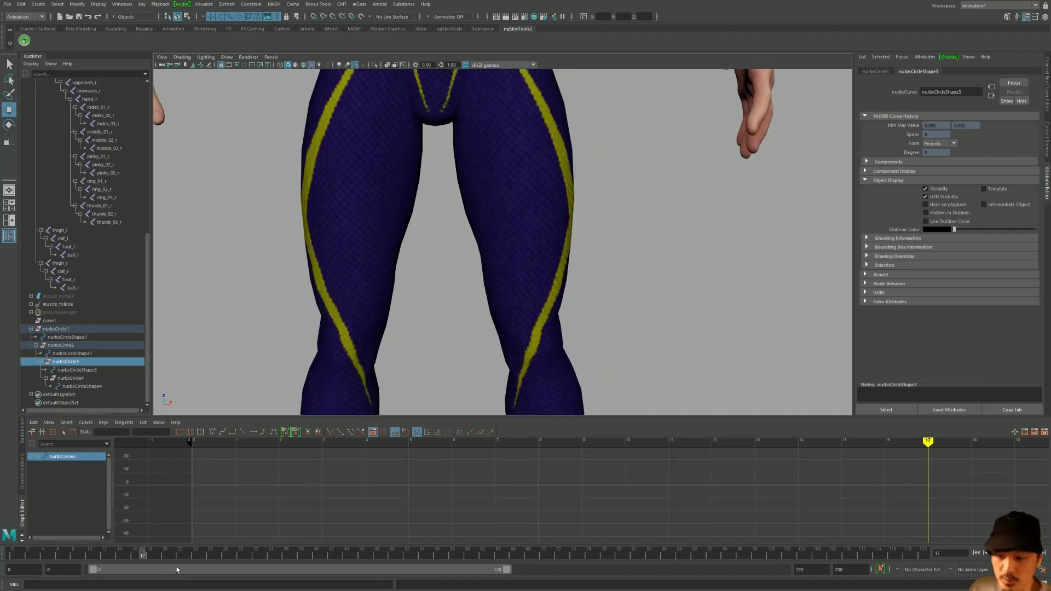
mouse_move(183, 561)
mouse_down()
mouse_move(84, 561)
mouse_move(161, 561)
mouse_move(120, 561)
mouse_up()
mouse_move(345, 175)
alt+middle_down()
mouse_move(364, 253)
mouse_move(399, 173)
alt+middle_up()
alt+drag(398, 173, 476, 228)
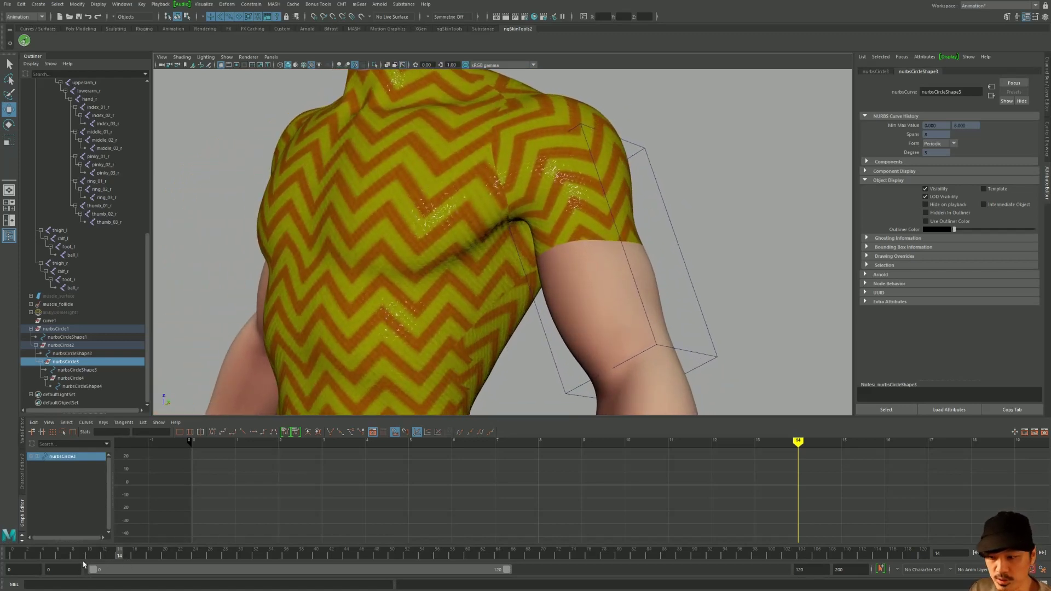
mouse_move(83, 564)
mouse_down()
mouse_move(13, 561)
mouse_move(157, 562)
mouse_up()
mouse_move(307, 230)
alt+mouse_down()
mouse_move(300, 282)
mouse_move(282, 270)
mouse_move(372, 328)
alt+mouse_up()
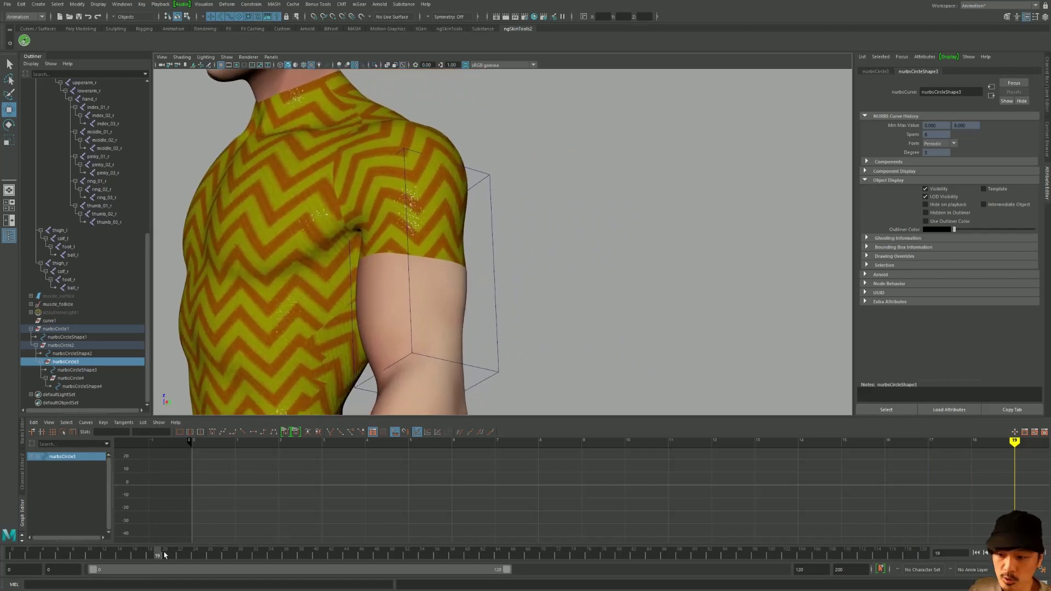
drag(165, 556, 96, 555)
Select the upperarm_l joint and scrub its animation through to frame 18
click(433, 228)
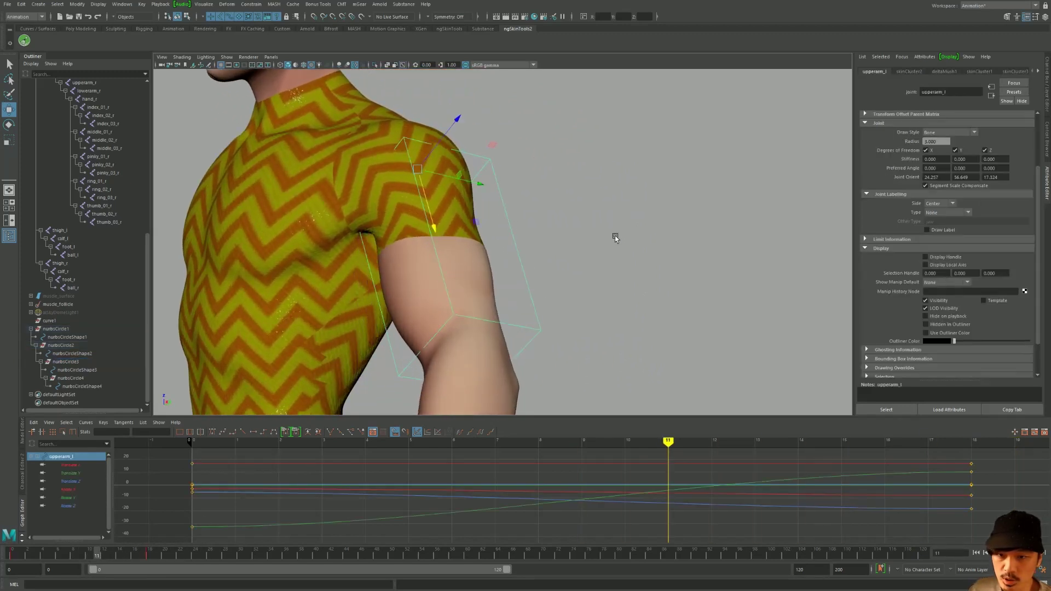
alt+drag(576, 272, 582, 276)
mouse_move(115, 561)
mouse_down()
mouse_move(22, 556)
mouse_move(150, 556)
mouse_up()
alt+drag(383, 307, 411, 322)
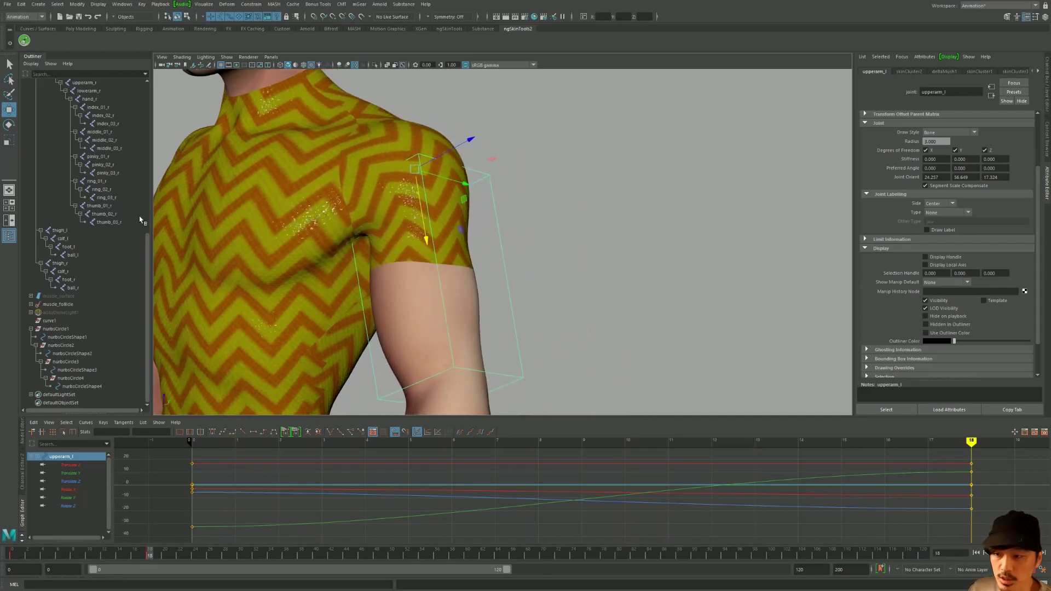
alt+drag(422, 241, 453, 244)
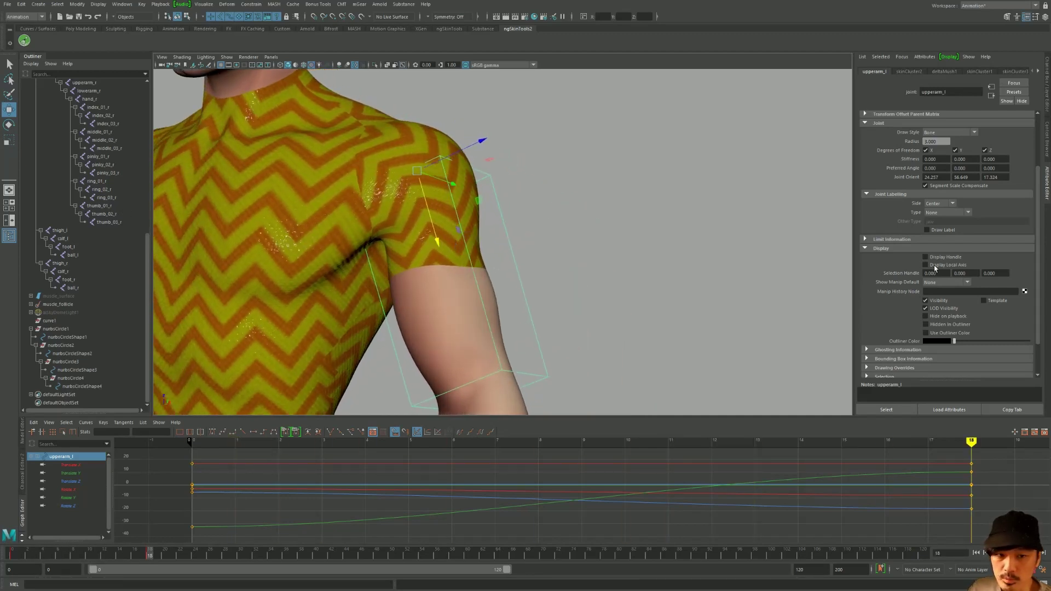
Collapse the joint's Attribute Editor sections and expand its Display settings
scroll(877, 232, down, 2)
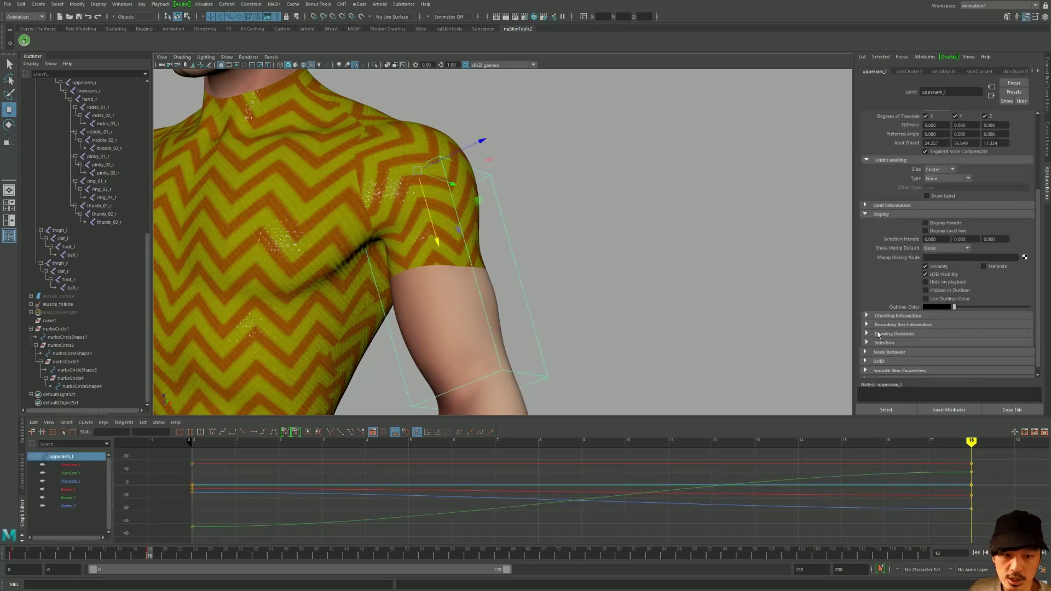
click(867, 333)
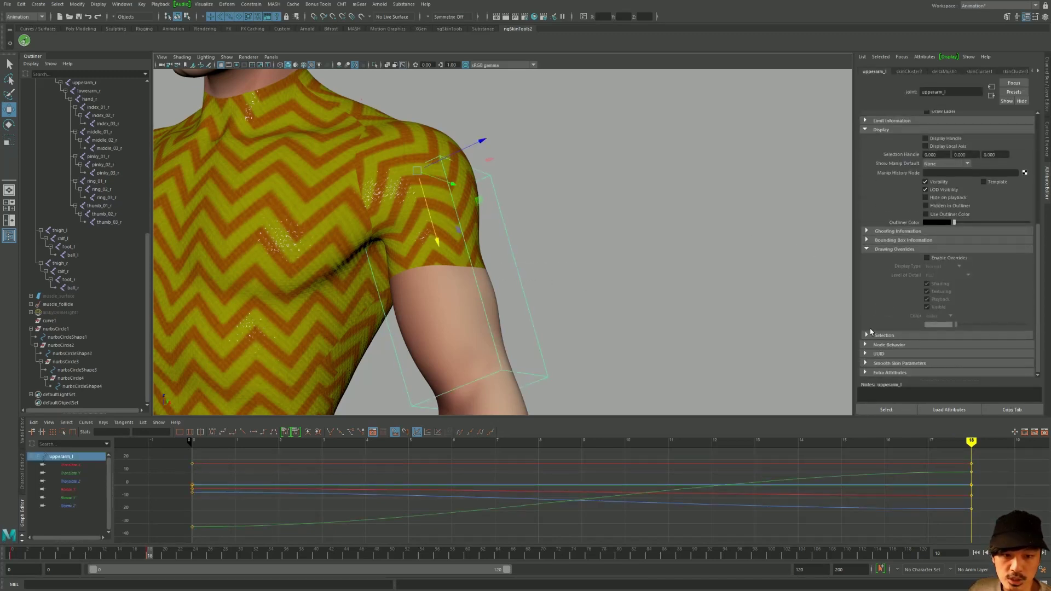
click(871, 251)
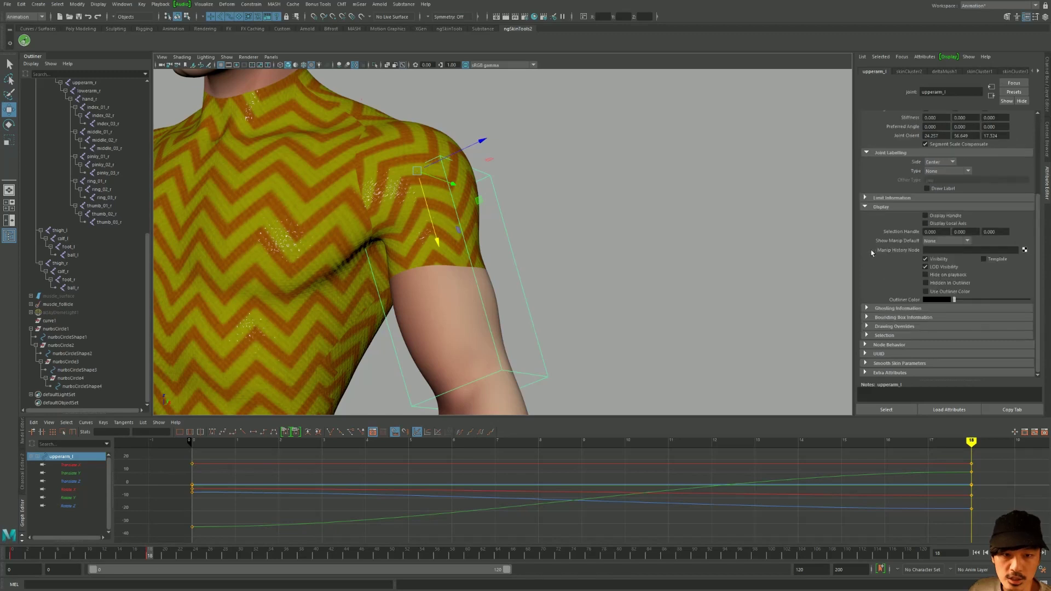
click(865, 208)
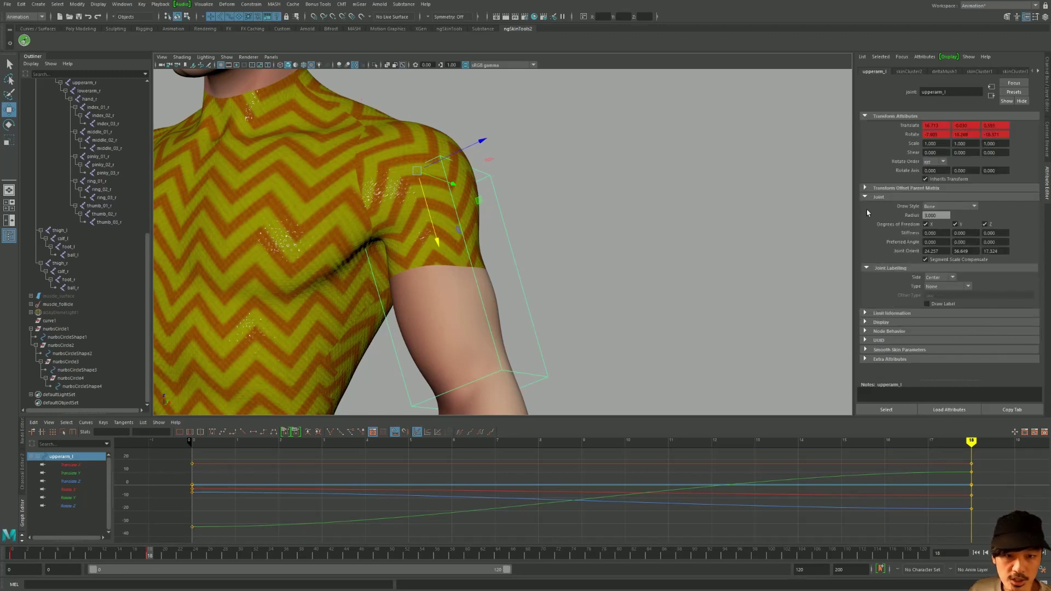
click(866, 197)
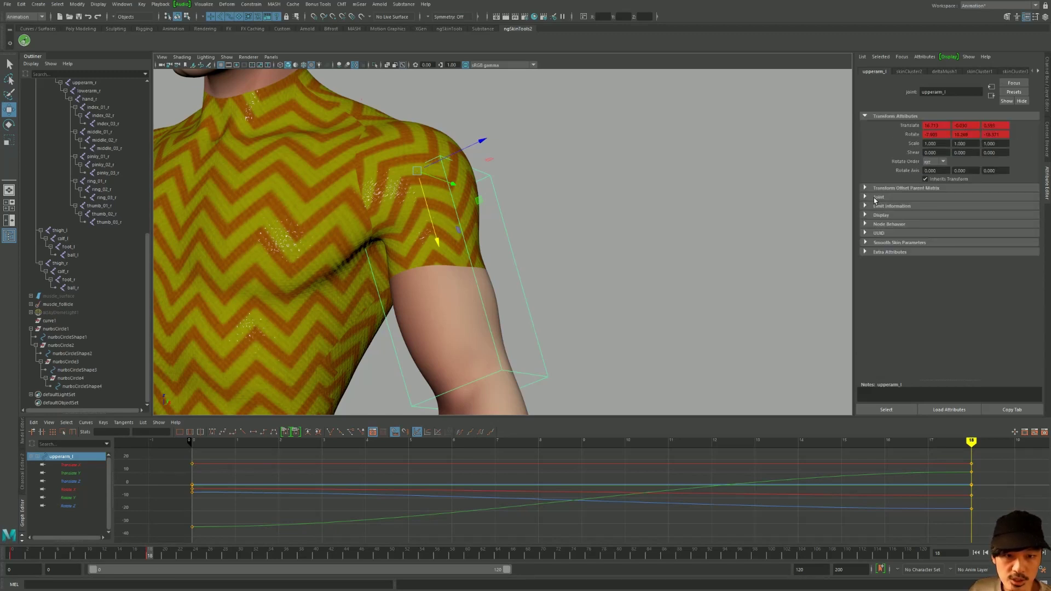
click(865, 117)
mouse_move(757, 179)
alt+mouse_down()
mouse_move(758, 197)
mouse_move(788, 194)
alt+mouse_up()
click(866, 153)
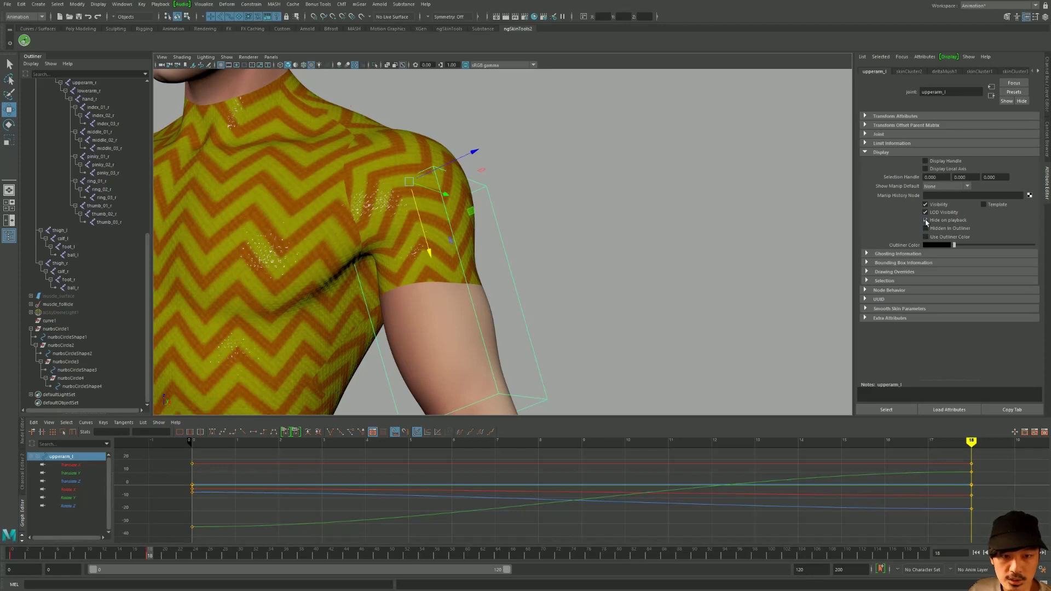
Turn on Hide on playback for upperarm_l and scrub to confirm the joint hides
scroll(615, 235, down, 3)
alt+drag(615, 235, 490, 253)
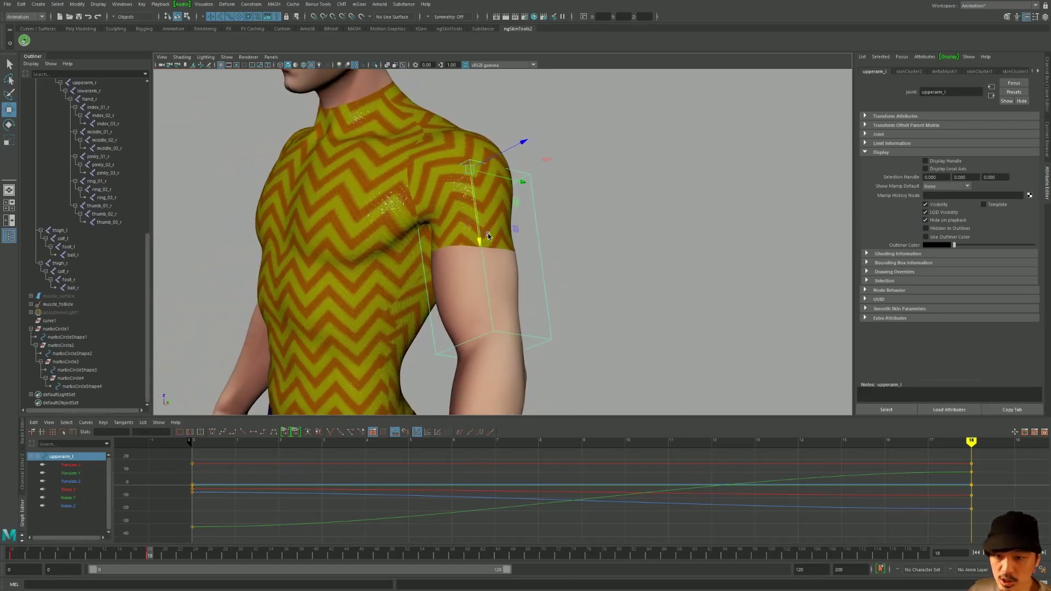
click(154, 554)
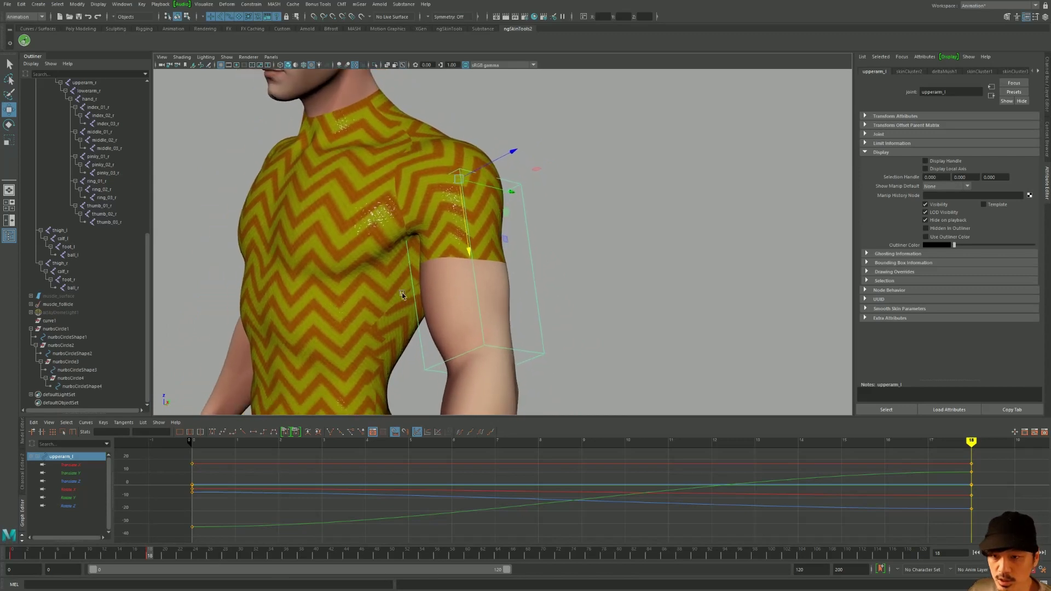
mouse_move(154, 555)
mouse_down()
mouse_move(73, 555)
mouse_move(149, 562)
mouse_up()
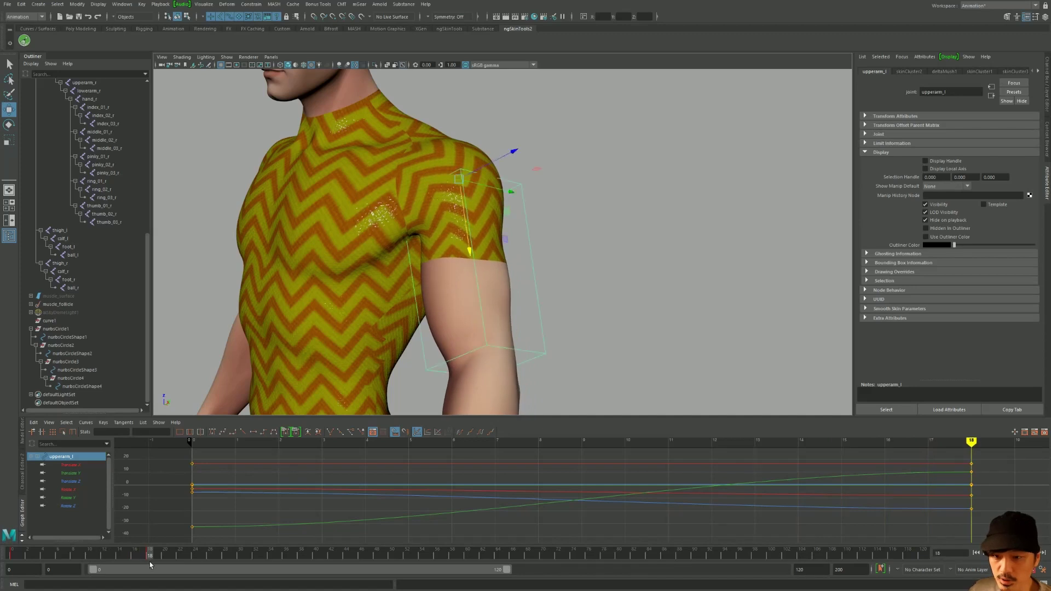
Orbit around the upper body between frontal and side-on views of the torso
alt+drag(298, 370, 370, 358)
mouse_move(370, 358)
alt+right_down()
mouse_move(282, 298)
mouse_move(453, 306)
alt+right_up()
alt+drag(453, 305, 411, 329)
alt+middle_drag(411, 329, 462, 333)
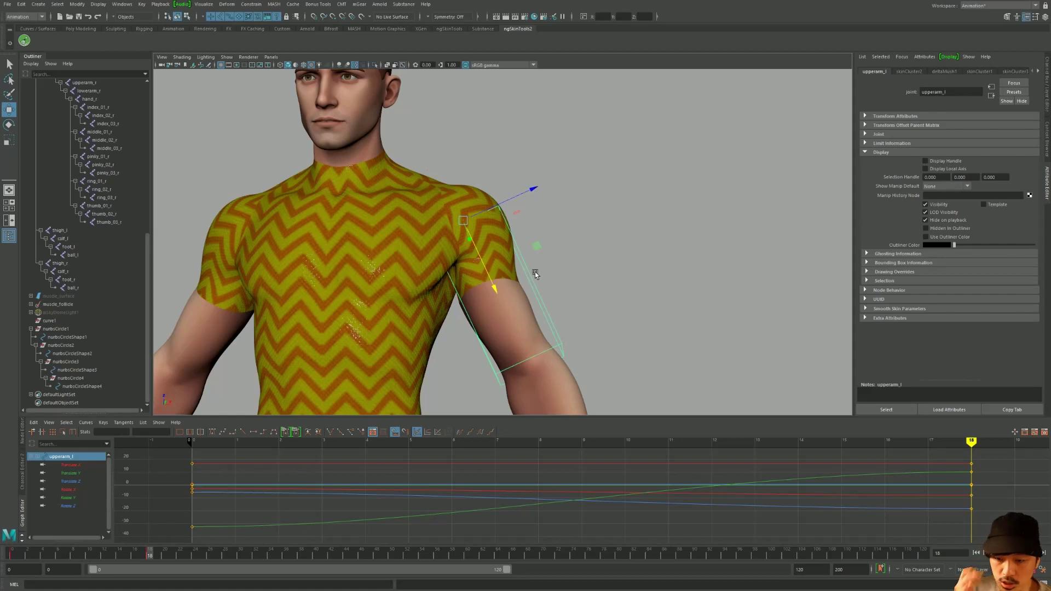
alt+drag(613, 253, 564, 265)
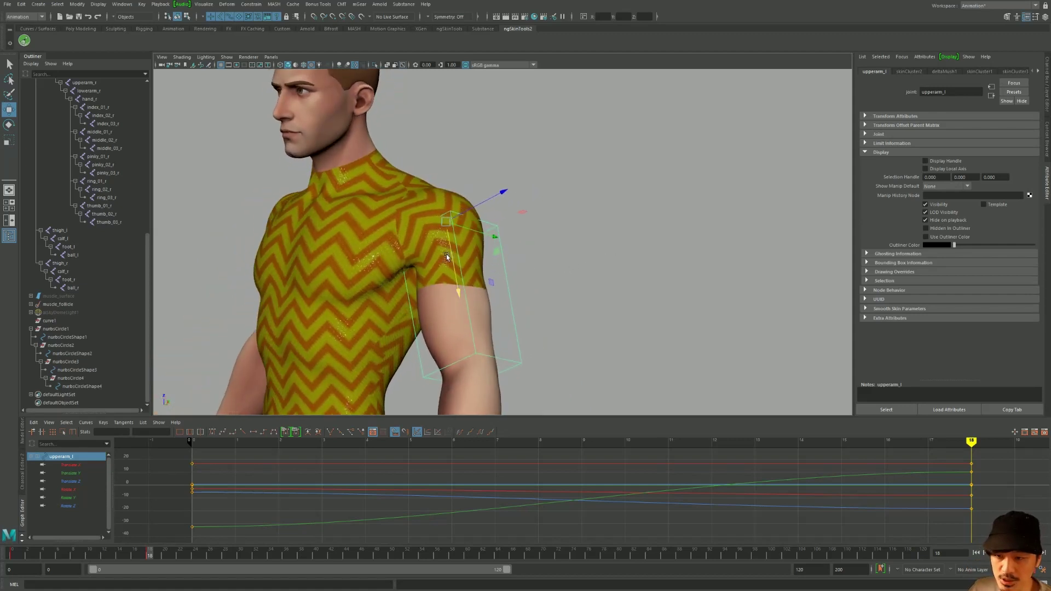
alt+drag(440, 244, 447, 241)
mouse_move(541, 267)
alt+mouse_down()
mouse_move(478, 285)
mouse_move(534, 281)
alt+mouse_up()
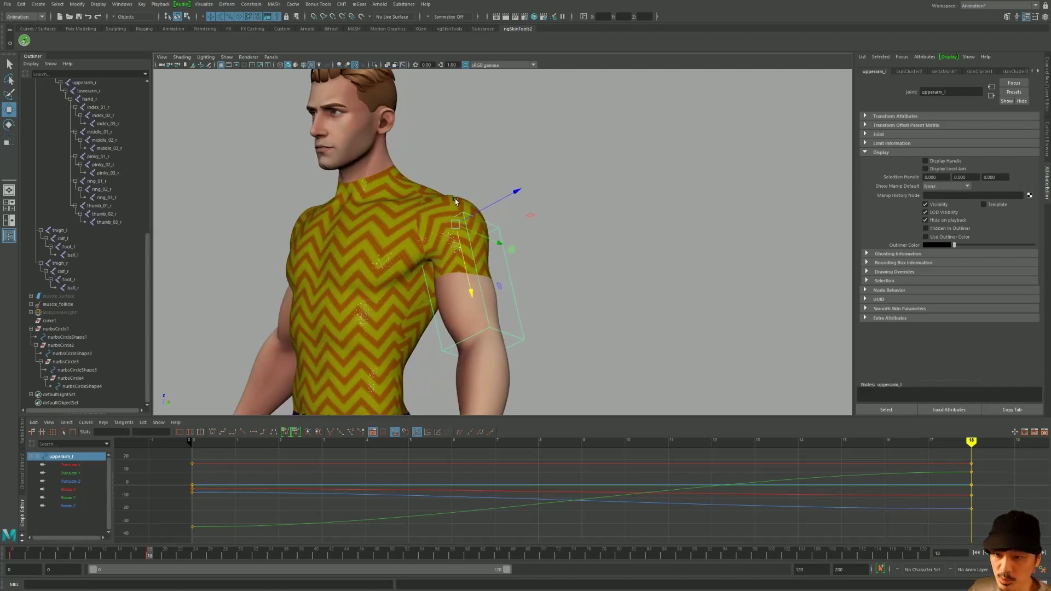
mouse_move(455, 198)
alt+mouse_down()
mouse_move(419, 218)
mouse_move(429, 215)
alt+mouse_up()
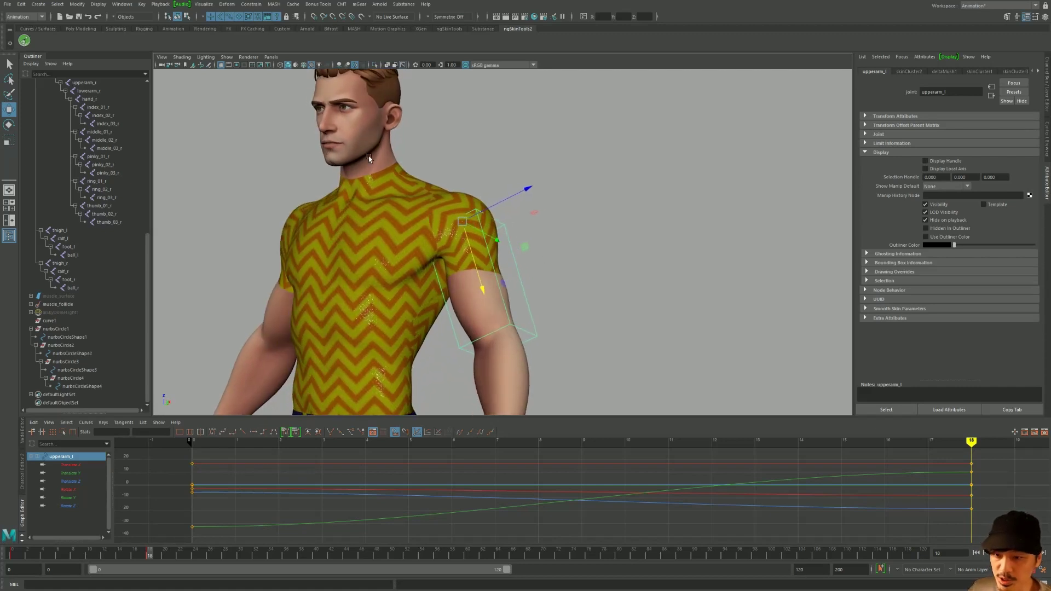
Frame the full character in a three-quarter view and scrub back to frame 12
alt+drag(369, 158, 402, 206)
alt+right_drag(402, 207, 451, 219)
alt+drag(346, 330, 335, 261)
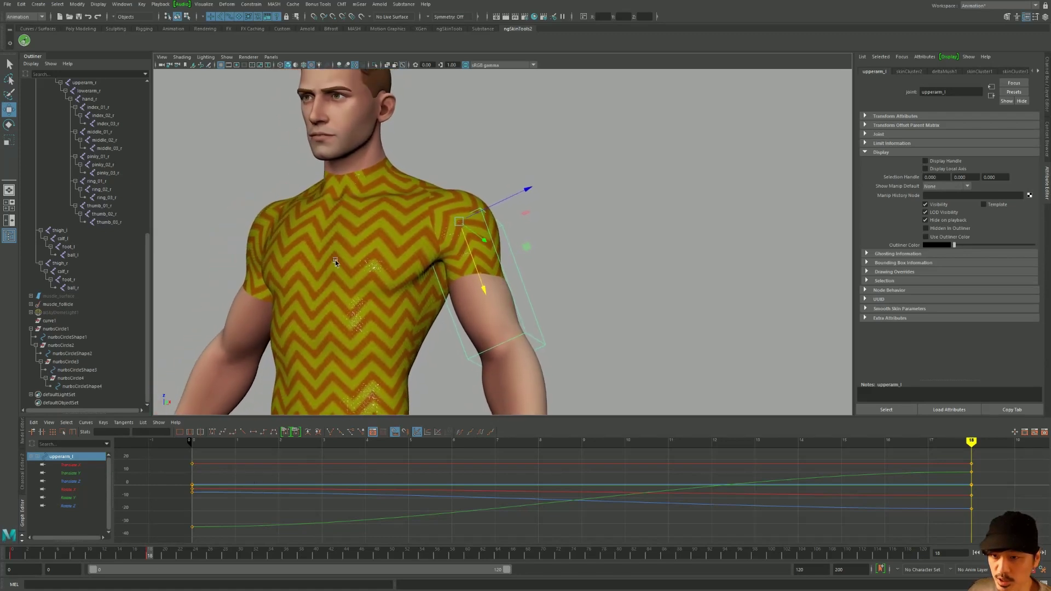
alt+right_drag(335, 260, 262, 258)
alt+drag(263, 258, 301, 216)
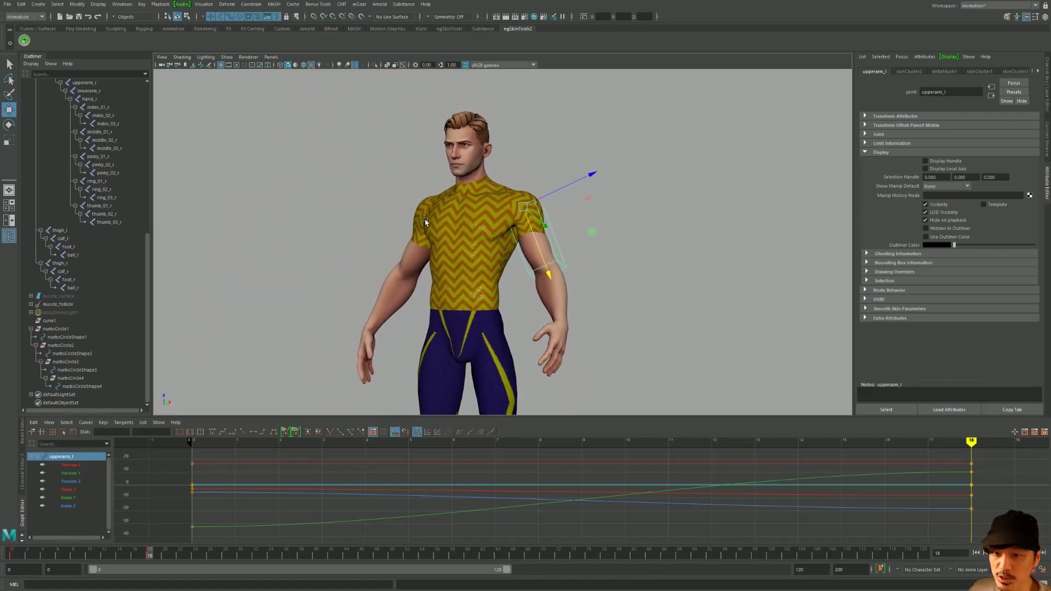
mouse_move(425, 221)
alt+mouse_down()
mouse_move(392, 202)
mouse_move(420, 242)
alt+mouse_up()
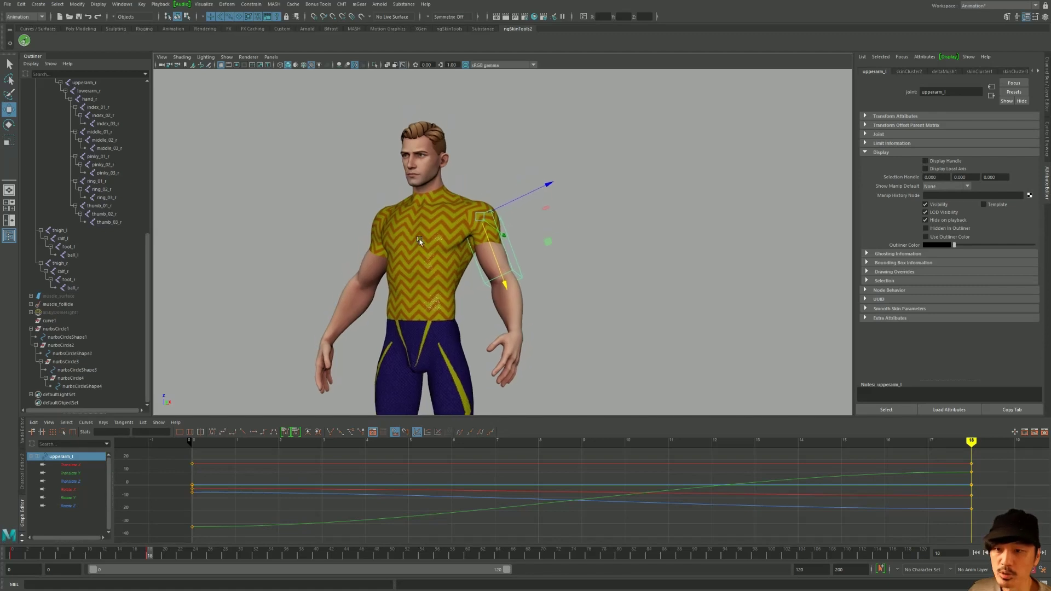
alt+right_drag(420, 241, 594, 317)
mouse_move(154, 562)
mouse_down()
mouse_move(41, 556)
mouse_move(147, 565)
mouse_up()
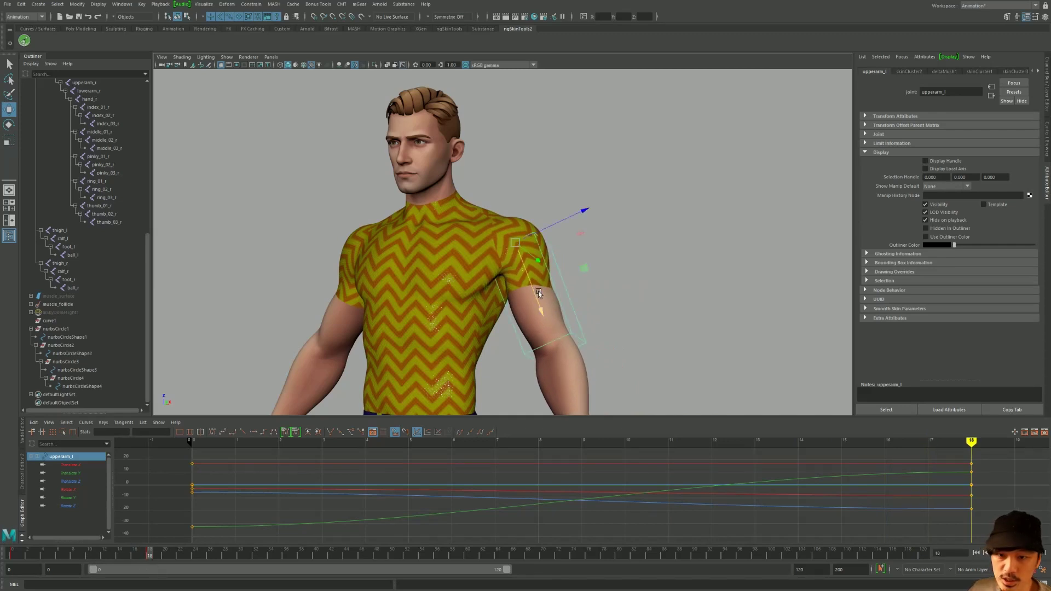
Rotate the left upper arm down onto the hip at frame 18 and review the pose
key(e)
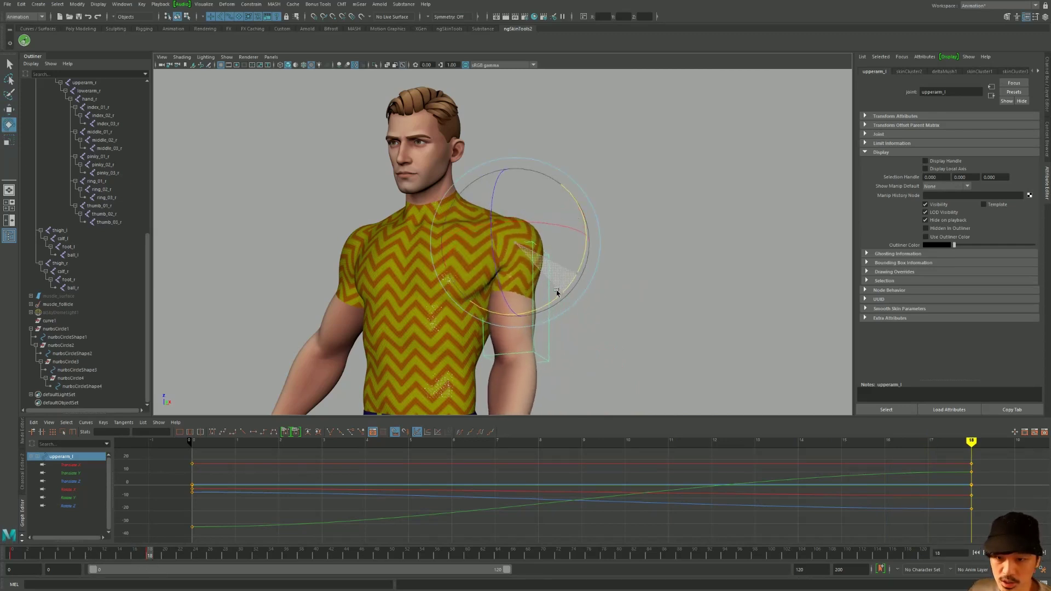
mouse_move(579, 273)
mouse_down()
mouse_move(488, 276)
mouse_move(527, 196)
mouse_move(542, 208)
mouse_up()
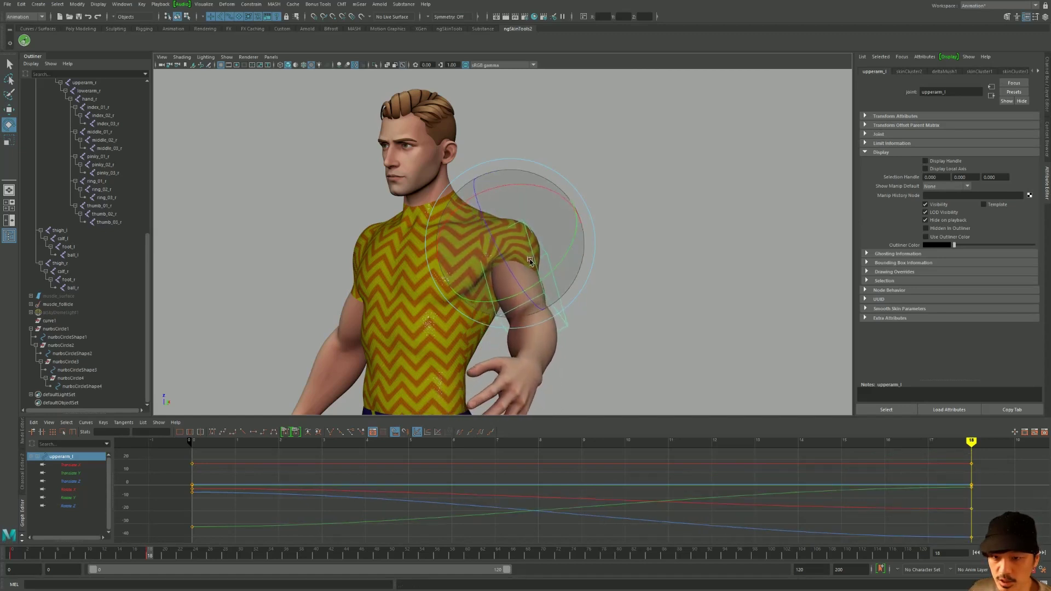
drag(501, 263, 520, 285)
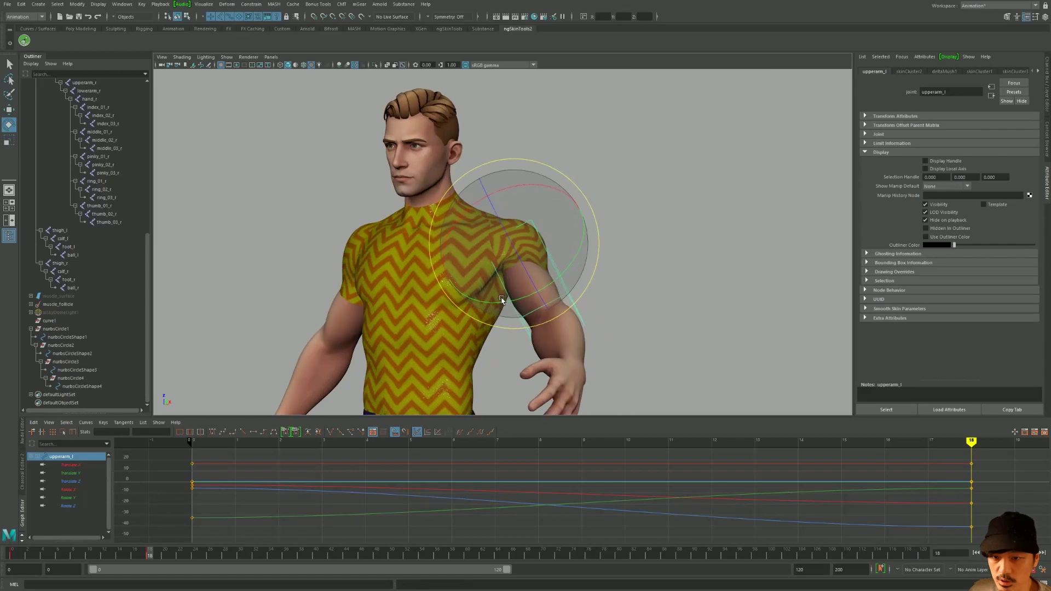
drag(88, 555, 149, 554)
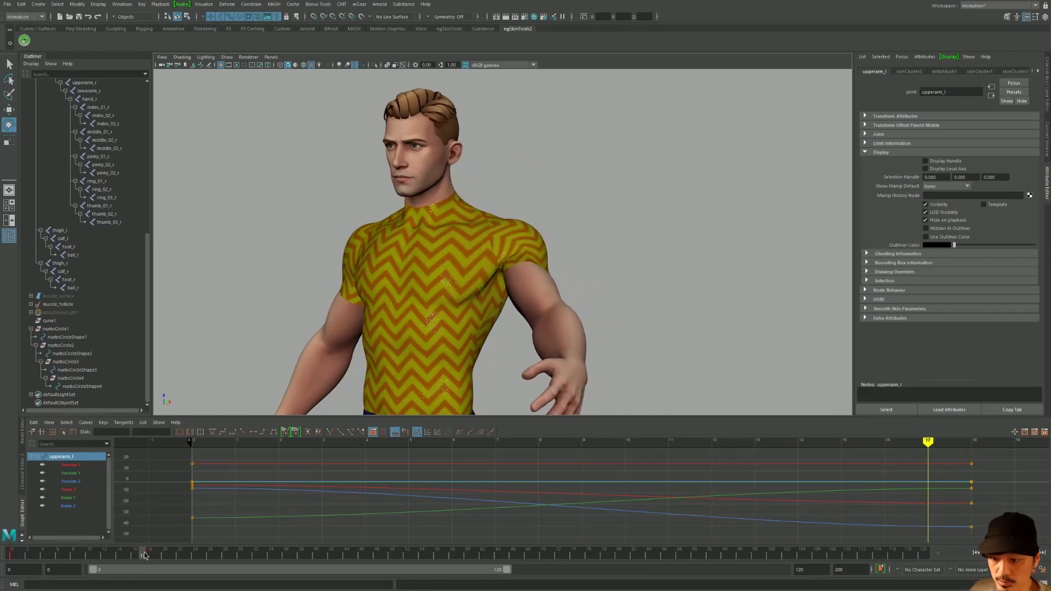
mouse_move(509, 257)
mouse_down()
mouse_move(477, 280)
mouse_move(484, 288)
mouse_up()
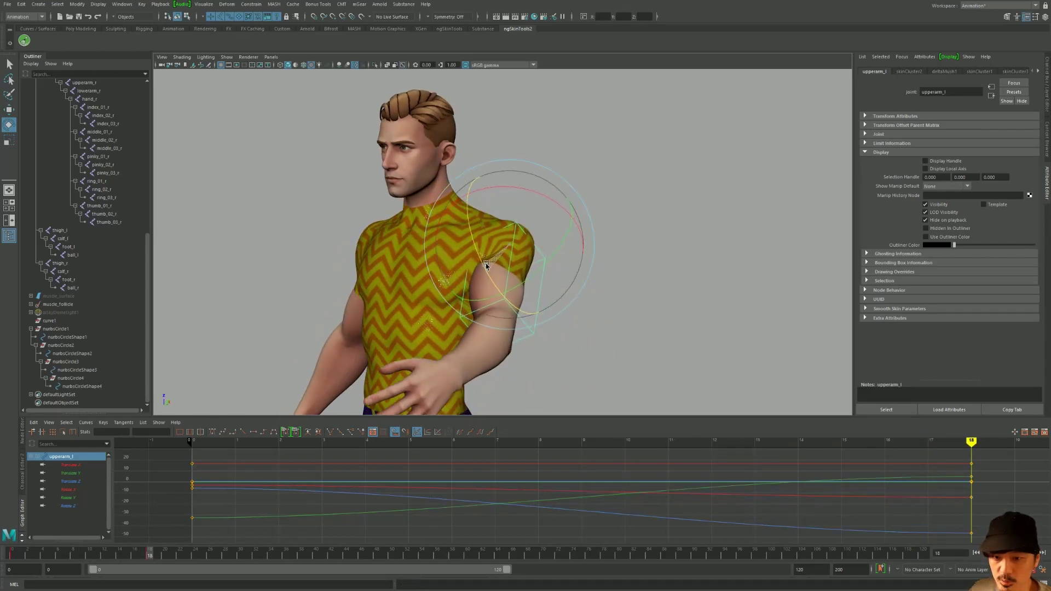
mouse_move(156, 554)
mouse_down()
mouse_move(166, 549)
mouse_move(118, 555)
mouse_move(150, 555)
mouse_up()
Tumble around the character to check the lowered arm, undoing the last change
scroll(290, 239, down, 3)
mouse_move(290, 240)
alt+mouse_down()
mouse_move(258, 254)
mouse_move(190, 239)
mouse_move(273, 251)
alt+mouse_up()
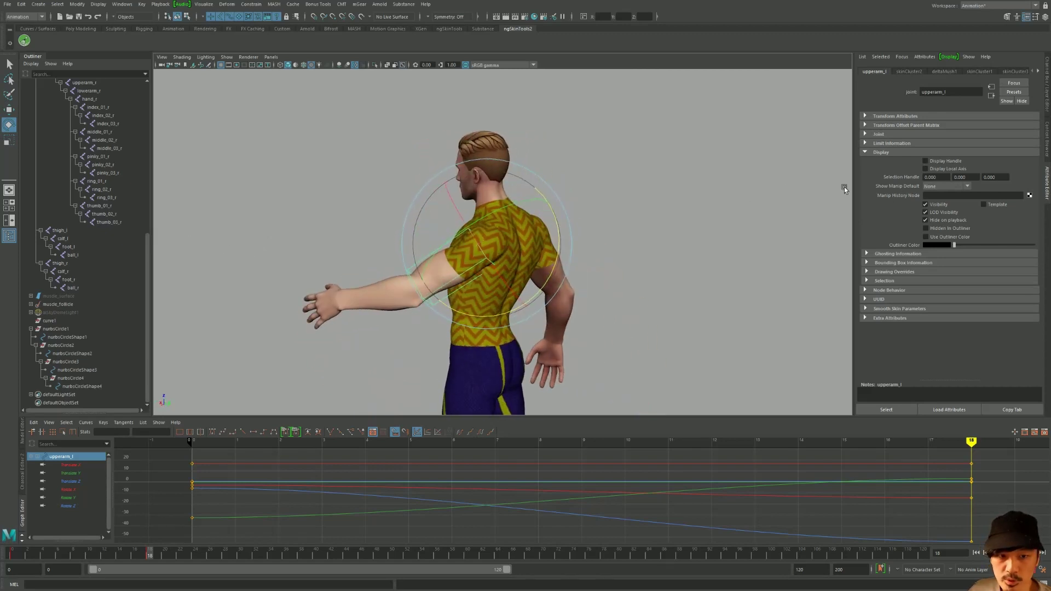
key(ctrl+z)
key(ctrl+z)
key(ctrl+z)
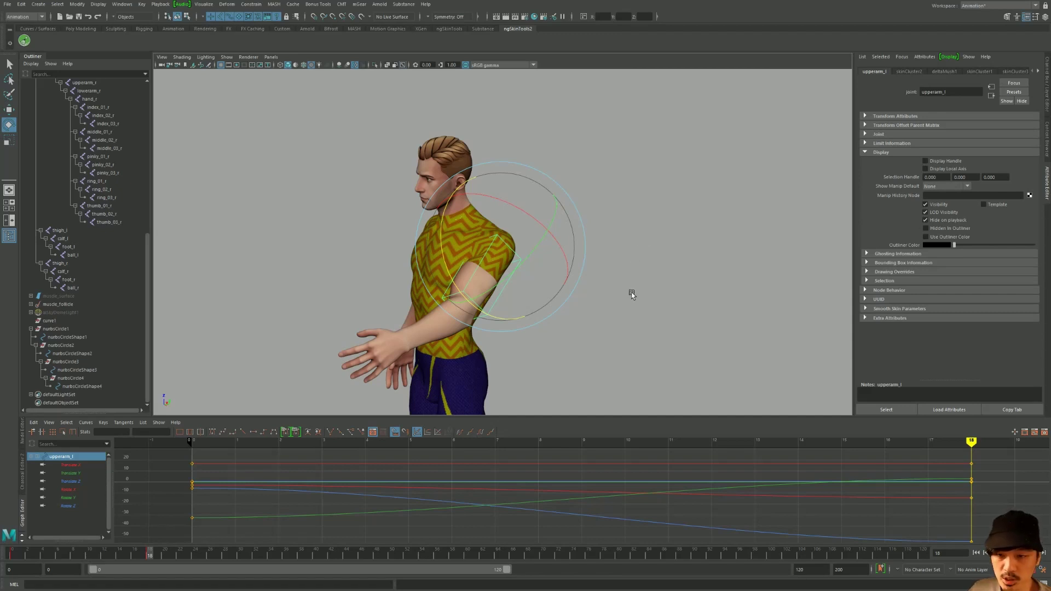
mouse_move(628, 290)
alt+mouse_down()
mouse_move(641, 232)
mouse_move(495, 268)
alt+mouse_up()
Zoom in on the four circles beside the foot and select nurbsCircle1
scroll(525, 187, up, 3)
scroll(516, 281, up, 1)
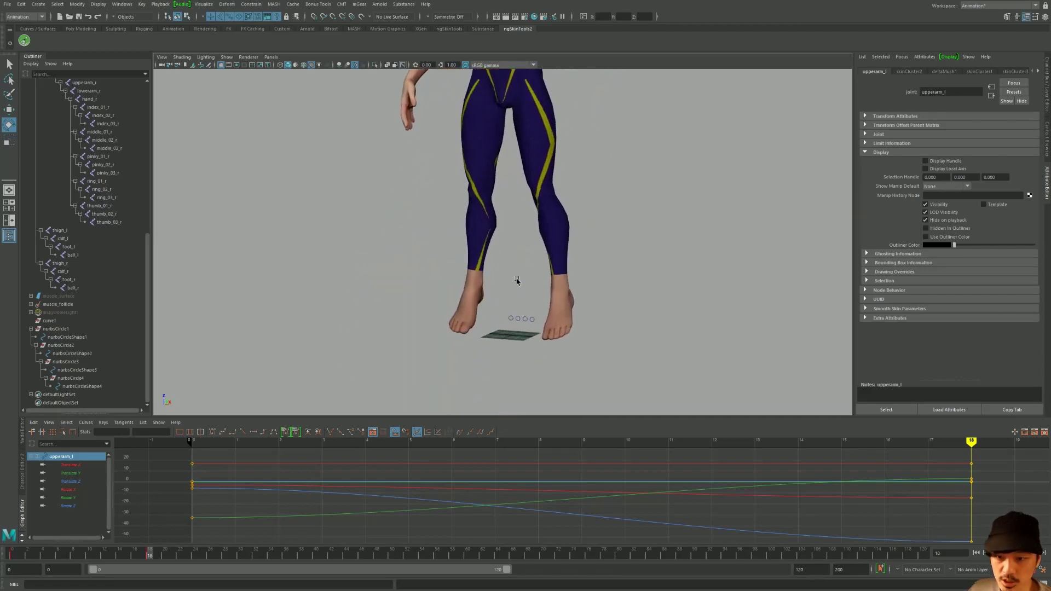
scroll(534, 282, up, 2)
scroll(511, 258, up, 3)
scroll(511, 257, up, 3)
scroll(546, 335, up, 2)
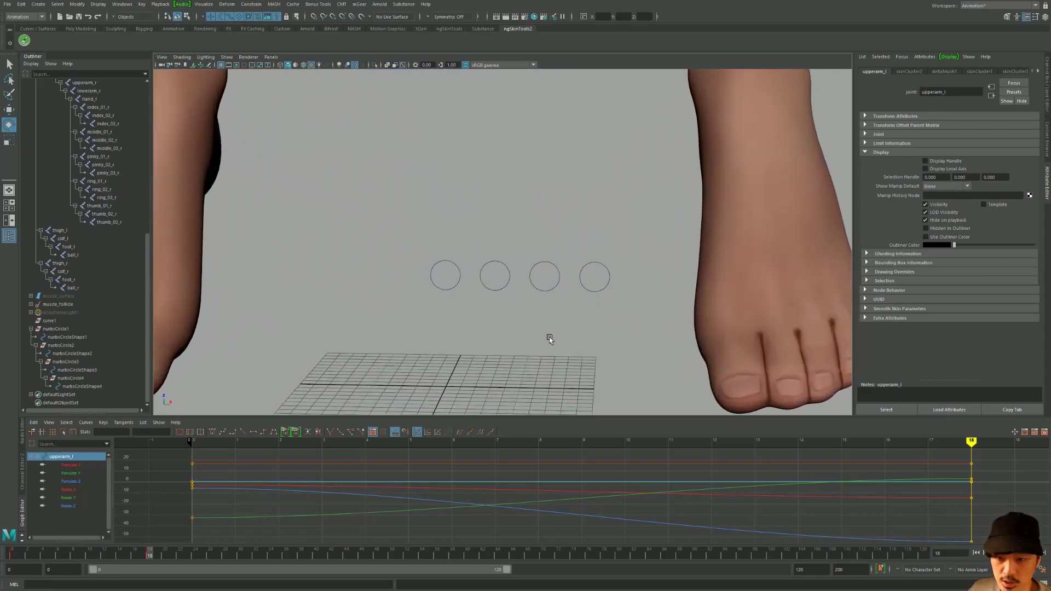
scroll(518, 321, up, 1)
scroll(547, 312, up, 1)
click(583, 309)
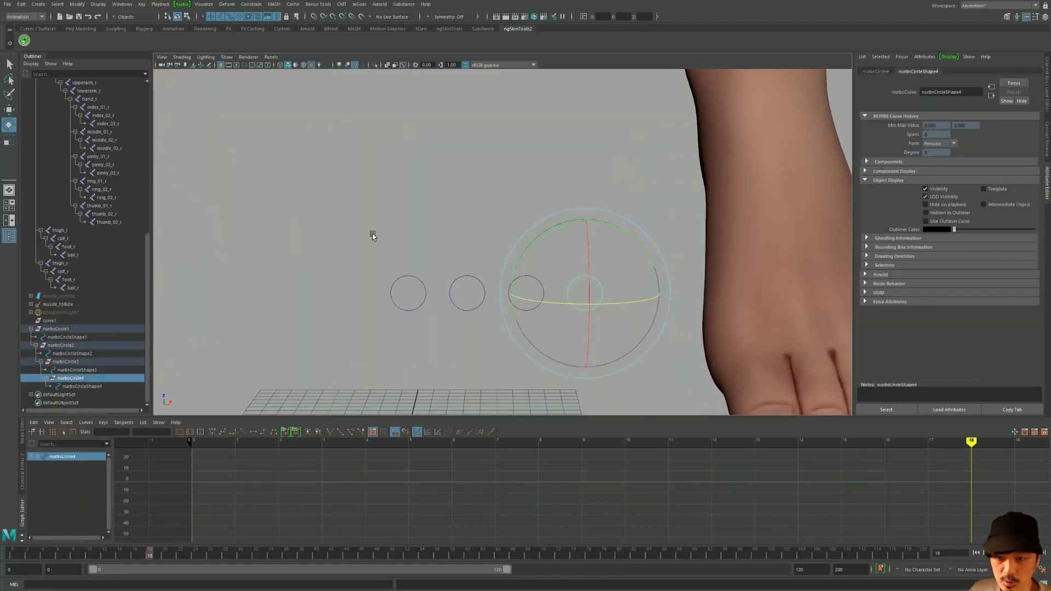
click(418, 309)
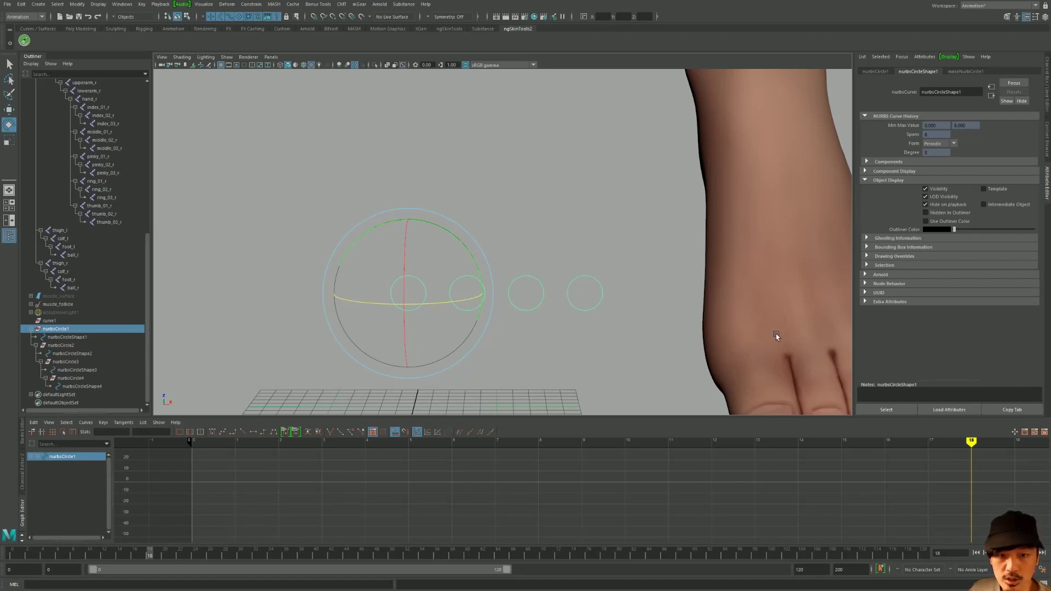
At frame 29, inspect nurbsCircle1's shape and transform attributes and expand its display settings
drag(131, 544, 243, 551)
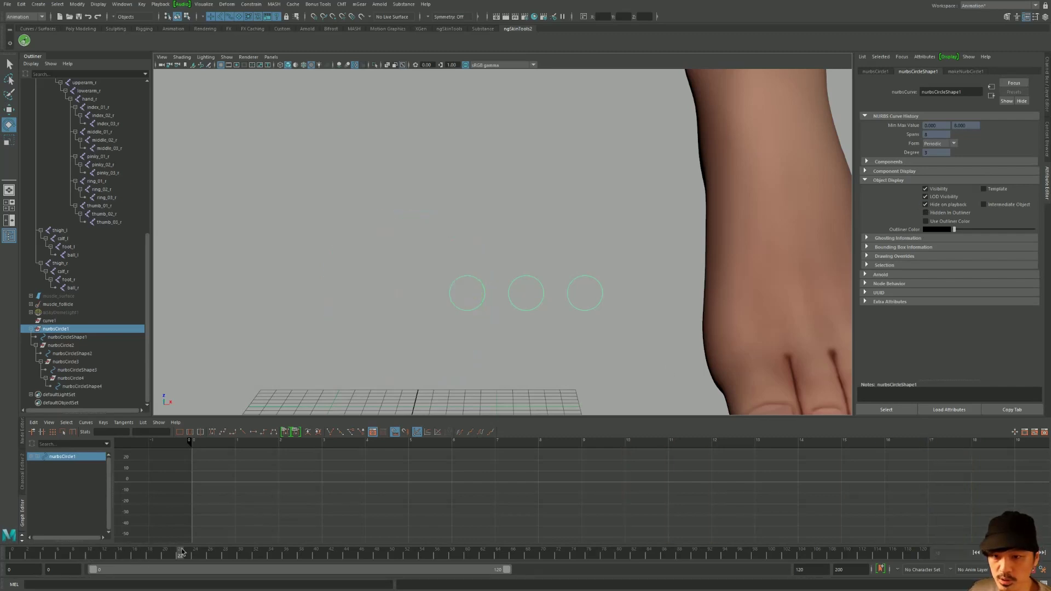
alt+right_drag(237, 311, 298, 298)
click(482, 196)
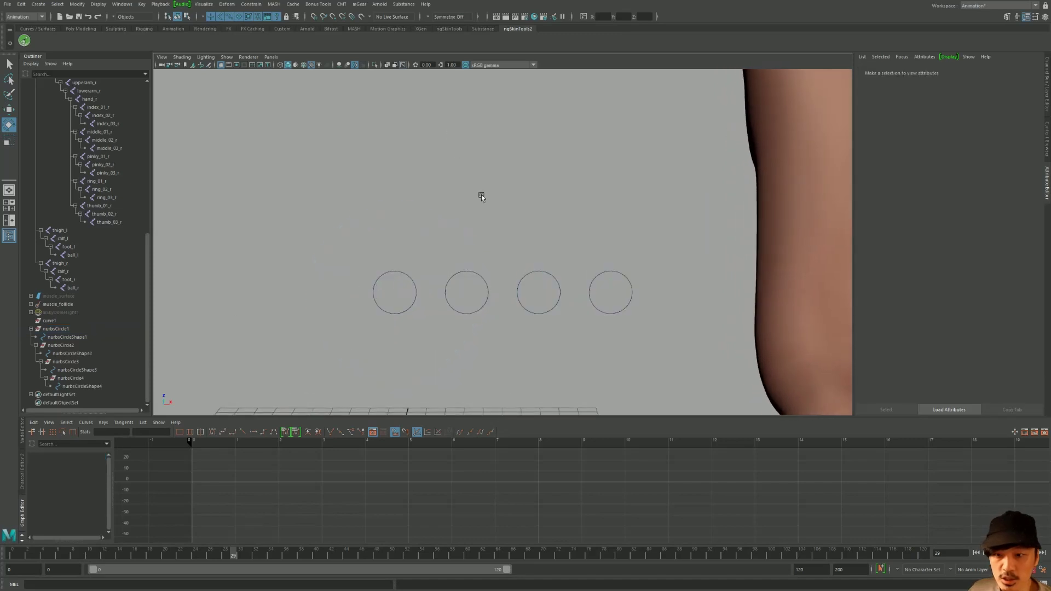
click(397, 289)
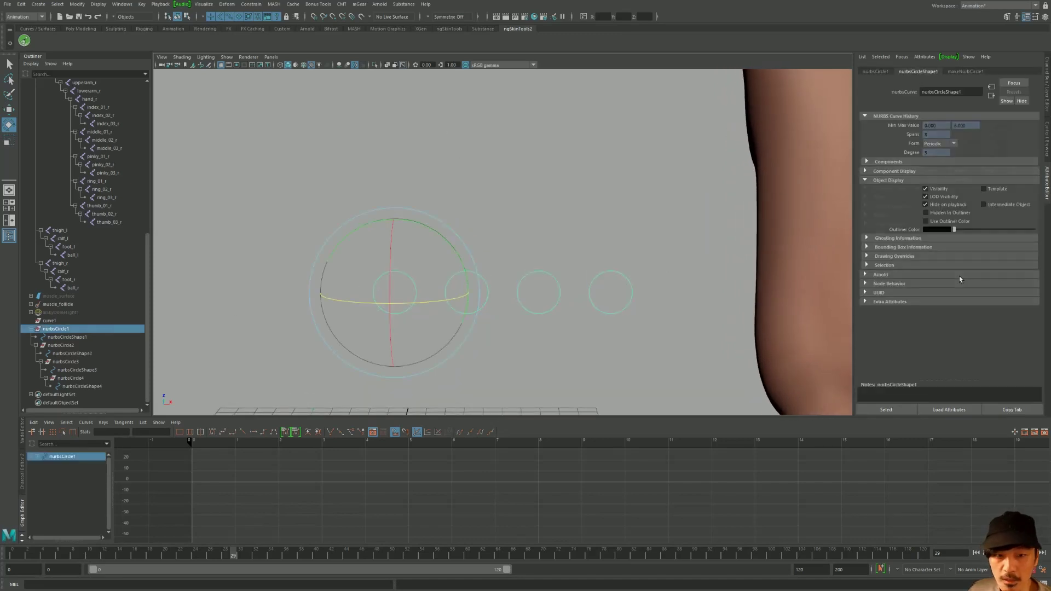
click(912, 72)
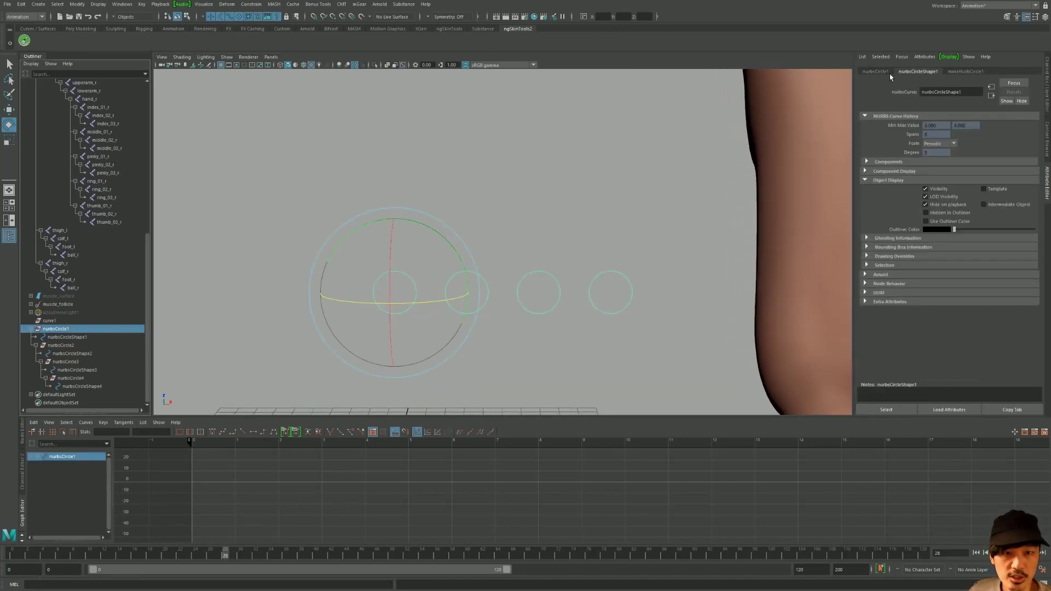
click(884, 72)
click(881, 214)
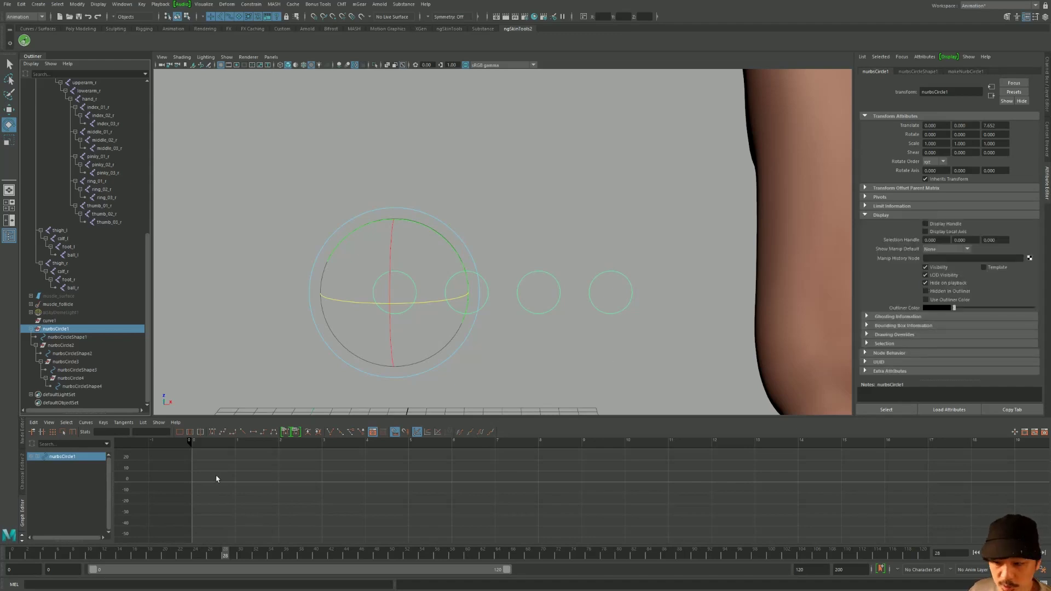
Scrub the timeline to watch the circles hide, returning to frame 11 where they reappear
drag(182, 557, 166, 556)
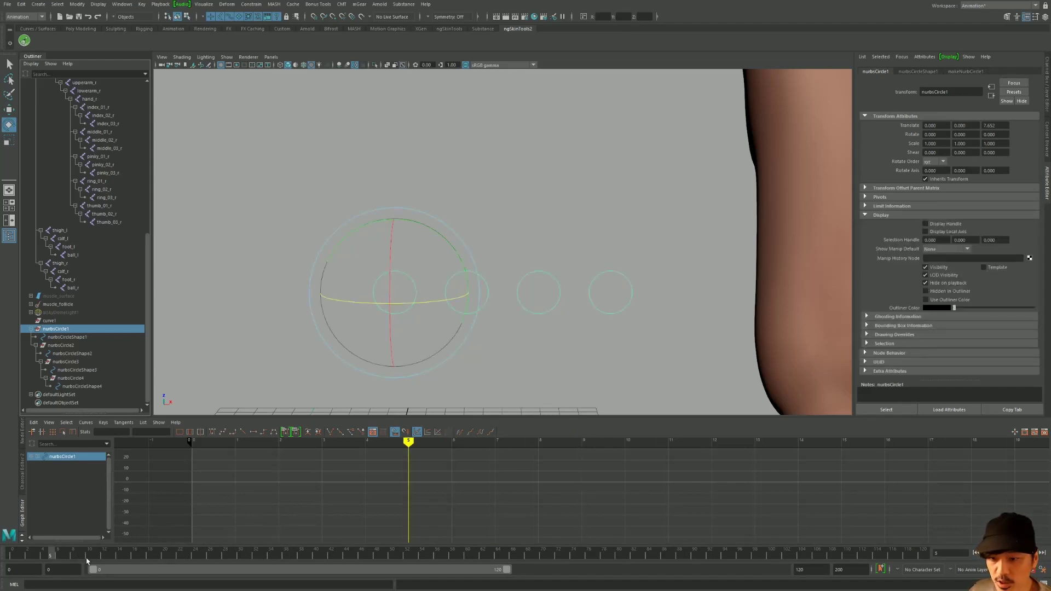
drag(167, 557, 97, 557)
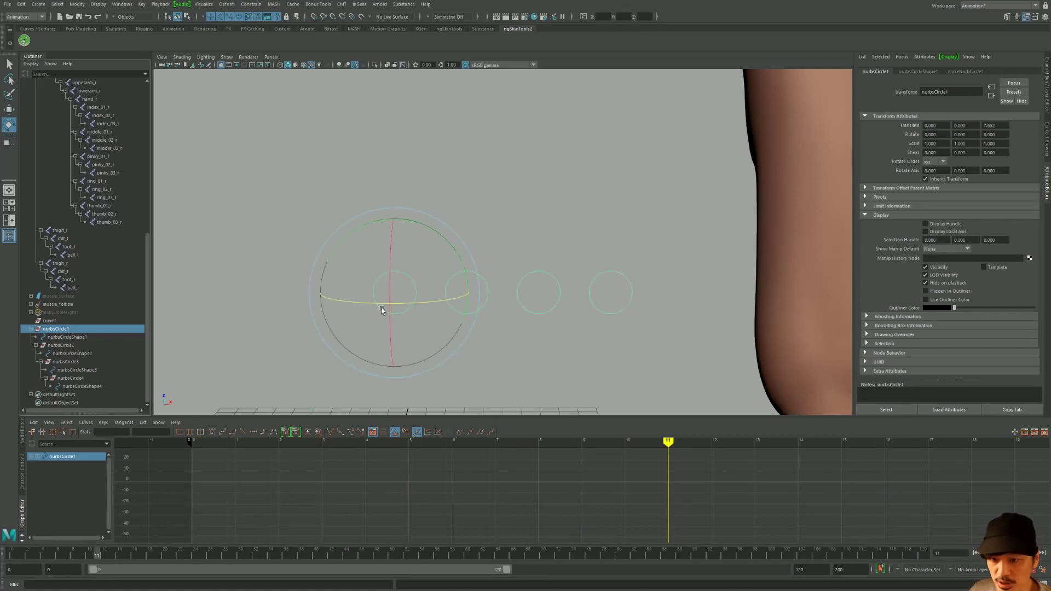
click(67, 337)
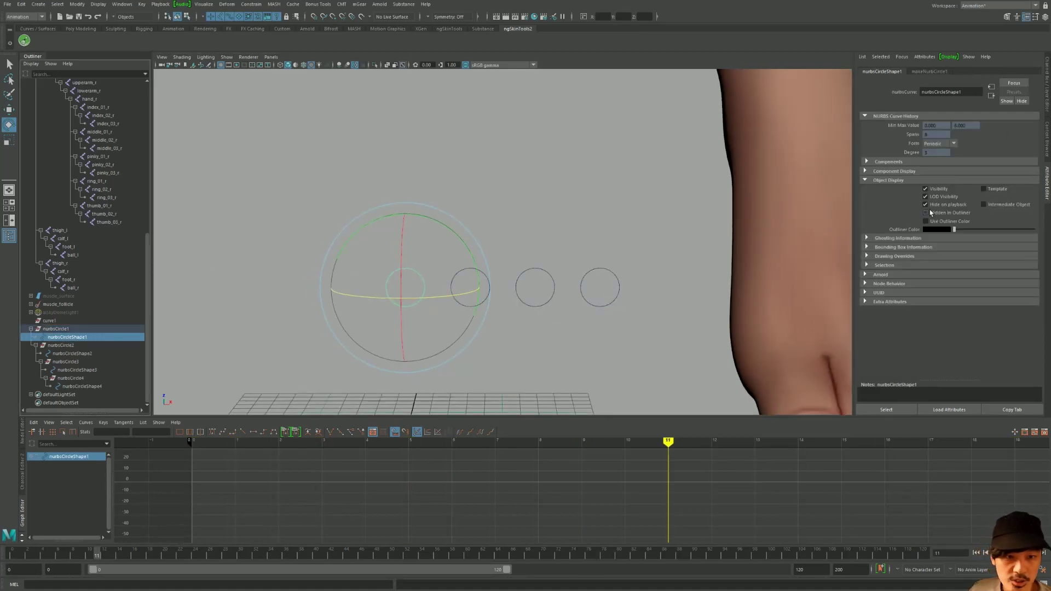
scroll(544, 227, up, 1)
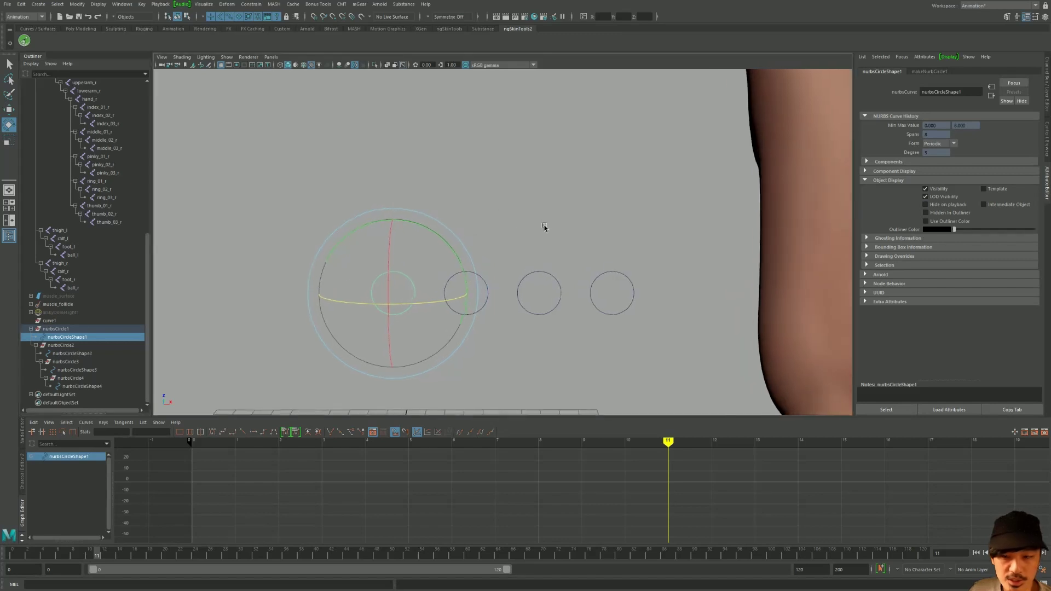
click(544, 227)
mouse_move(172, 556)
mouse_down()
mouse_move(338, 553)
mouse_move(58, 554)
mouse_up()
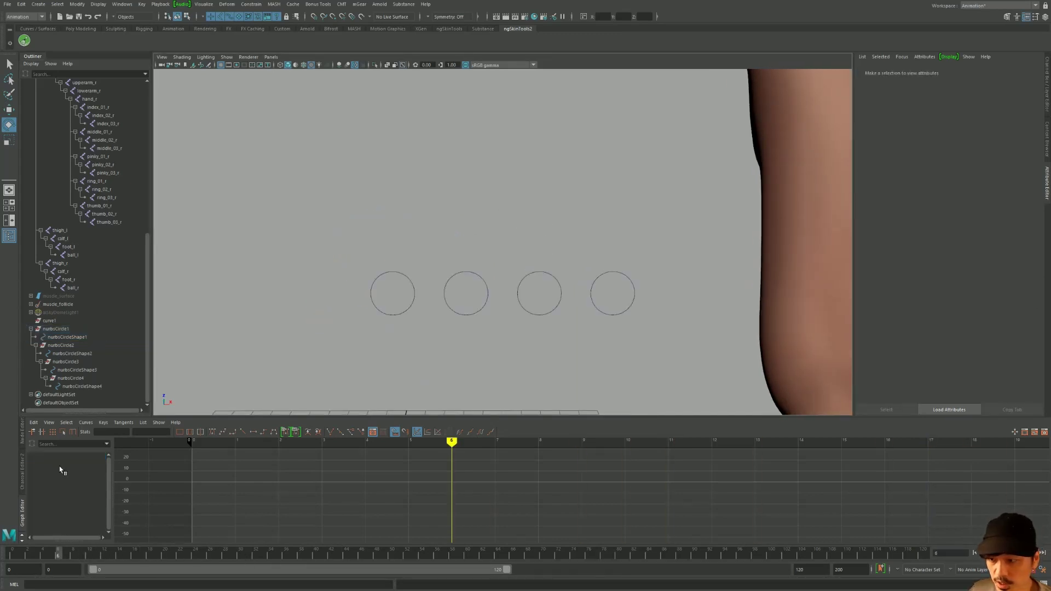
scroll(452, 282, down, 2)
Re-angle the view onto the circles beside the foot and reselect nurbsCircle1
alt+drag(453, 281, 458, 272)
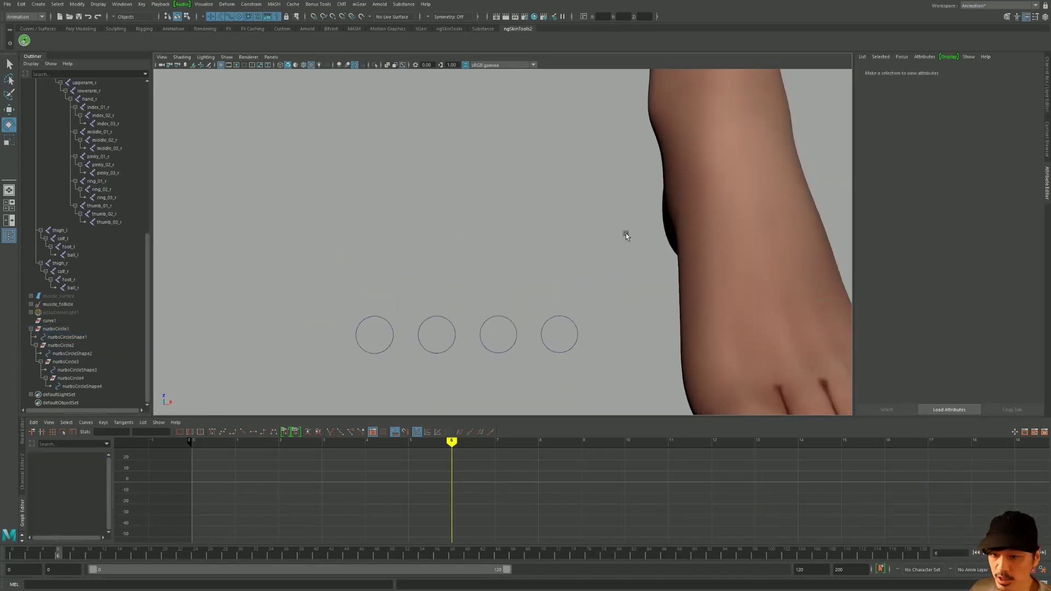
alt+drag(624, 232, 425, 266)
scroll(380, 222, down, 2)
mouse_move(381, 223)
alt+mouse_down()
mouse_move(360, 228)
mouse_move(342, 270)
alt+mouse_up()
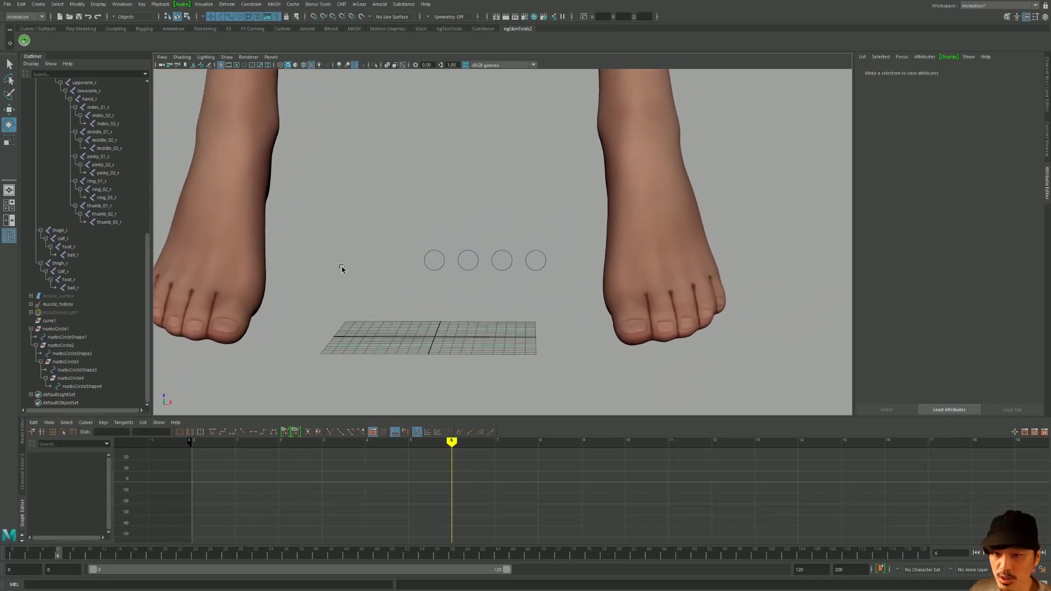
scroll(418, 281, up, 2)
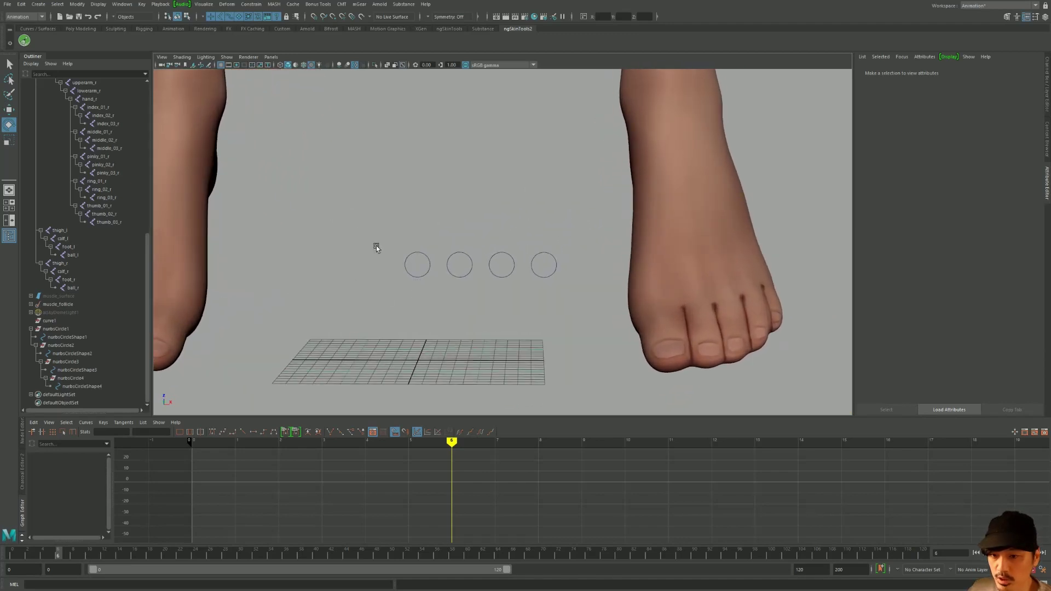
scroll(419, 281, up, 2)
alt+drag(419, 281, 399, 283)
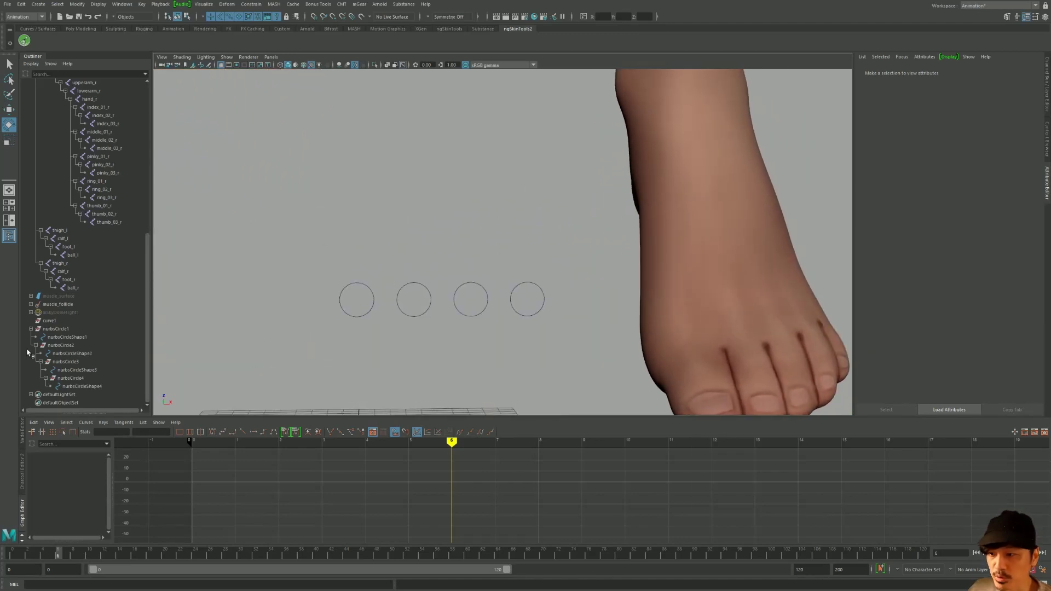
click(50, 330)
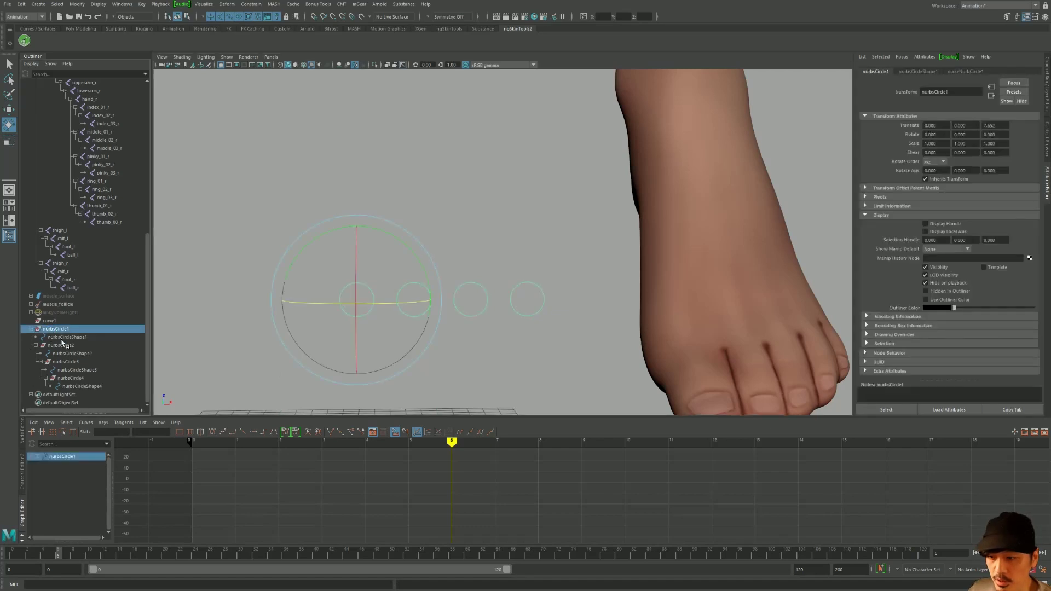
Tag all four selected circles as controllers from the Rigging menu set
click(275, 270)
drag(288, 215, 565, 333)
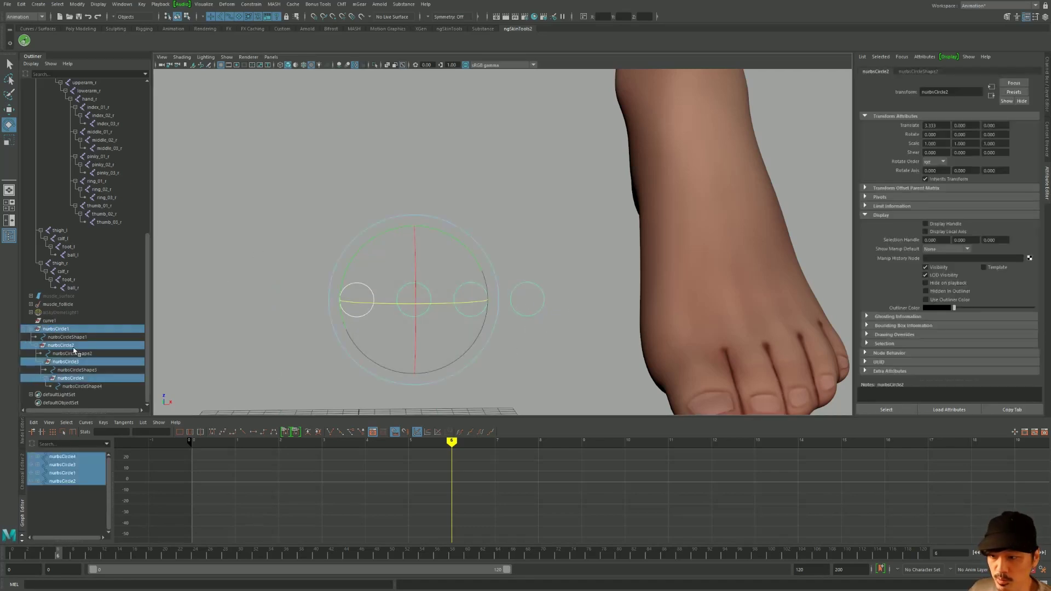
click(30, 63)
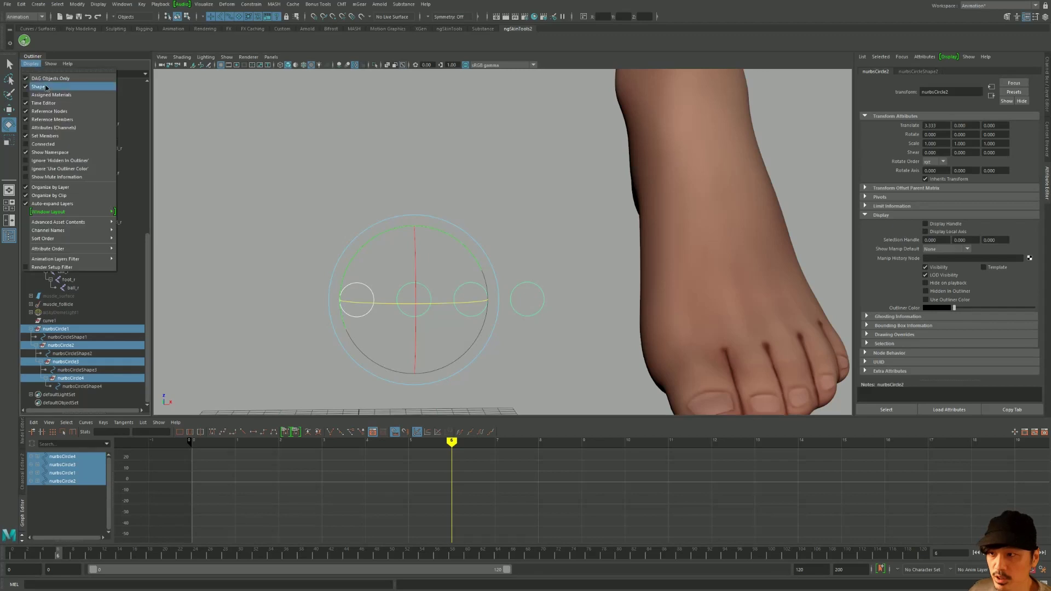
alt+drag(345, 180, 362, 161)
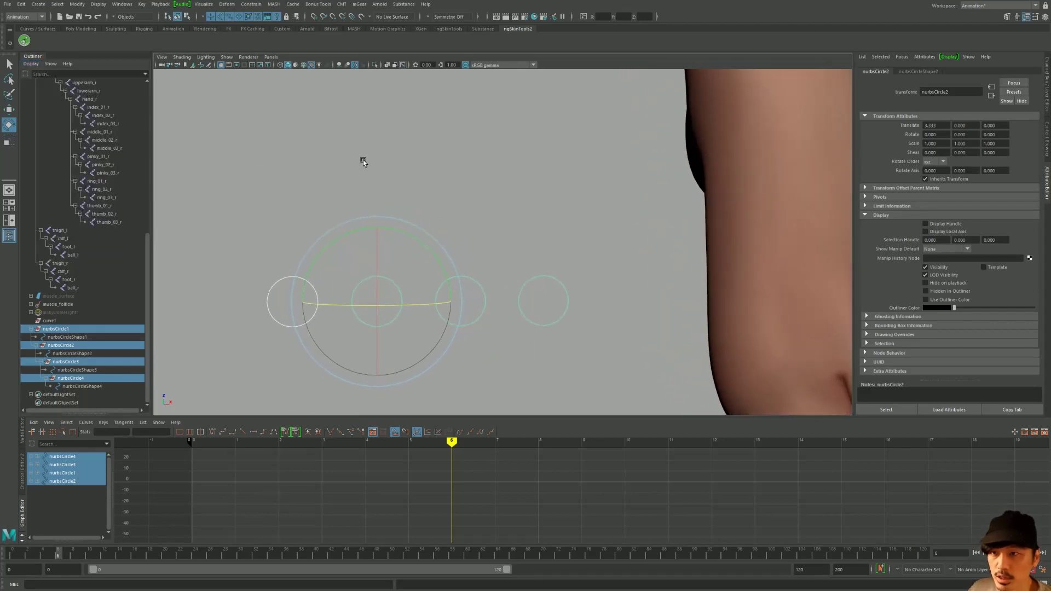
click(12, 18)
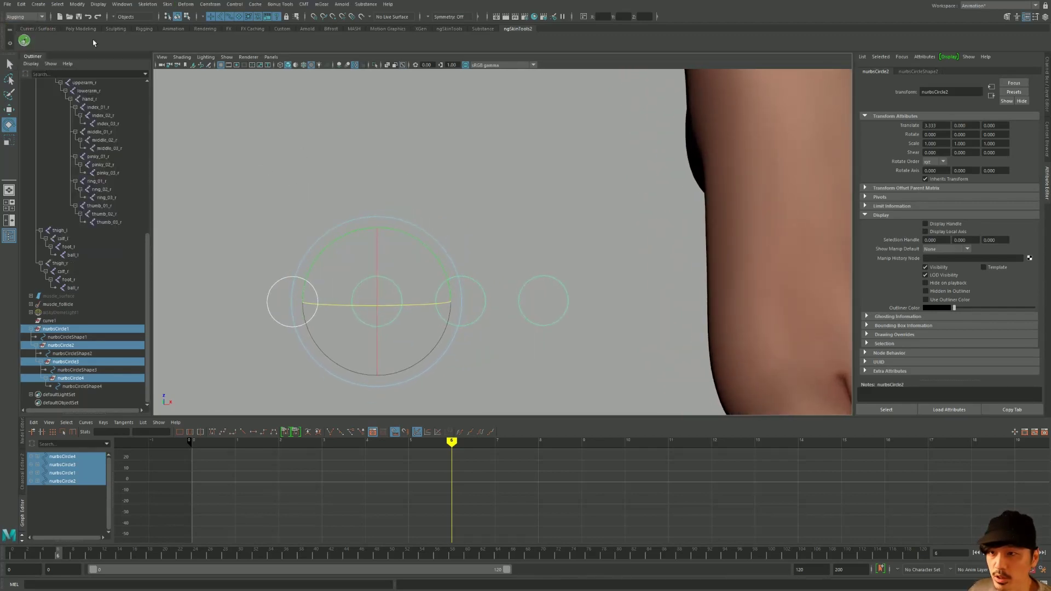
click(235, 5)
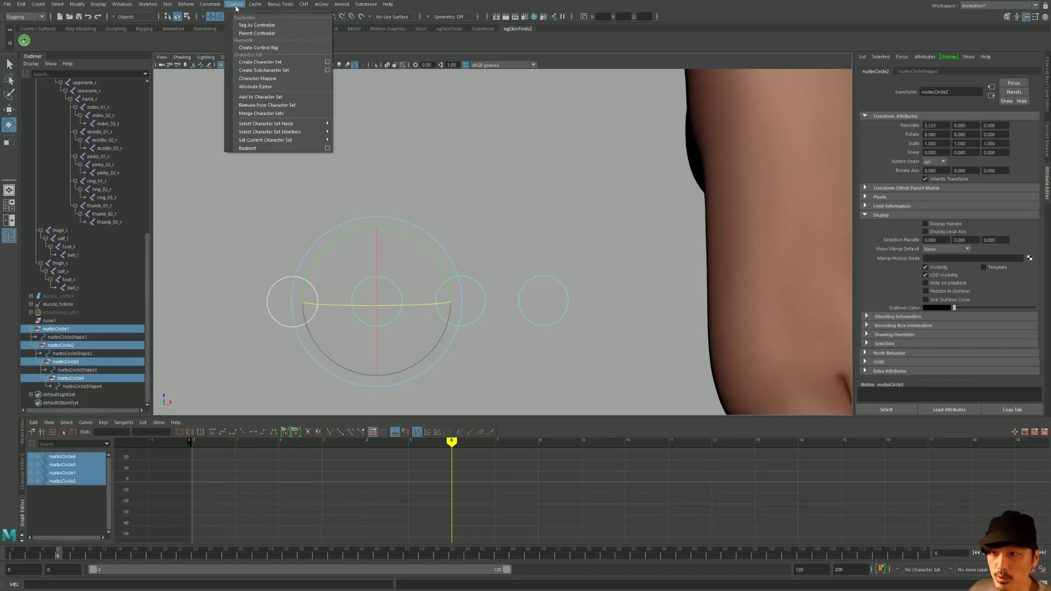
click(267, 26)
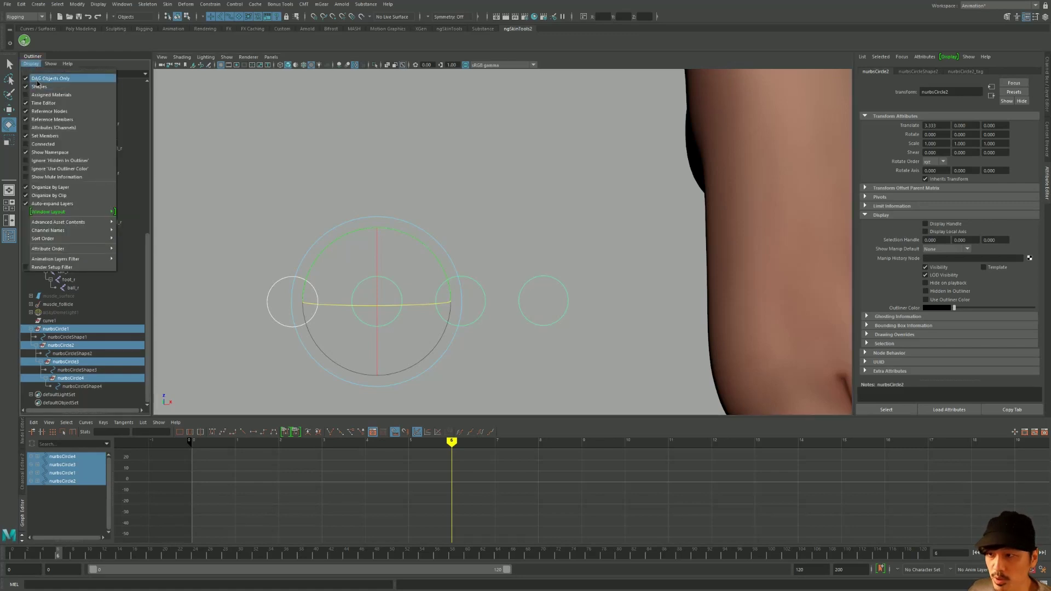
Scroll the Outliner to find the new controller tag nodes
scroll(85, 211, down, 15)
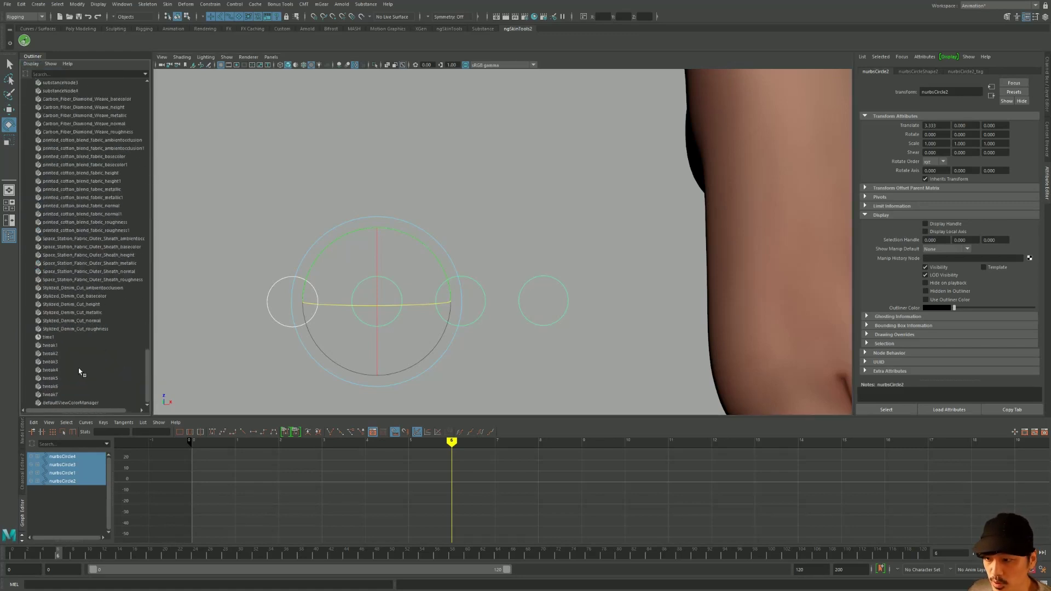
scroll(79, 373, up, 5)
scroll(79, 372, up, 5)
scroll(80, 372, up, 5)
scroll(80, 372, up, 5)
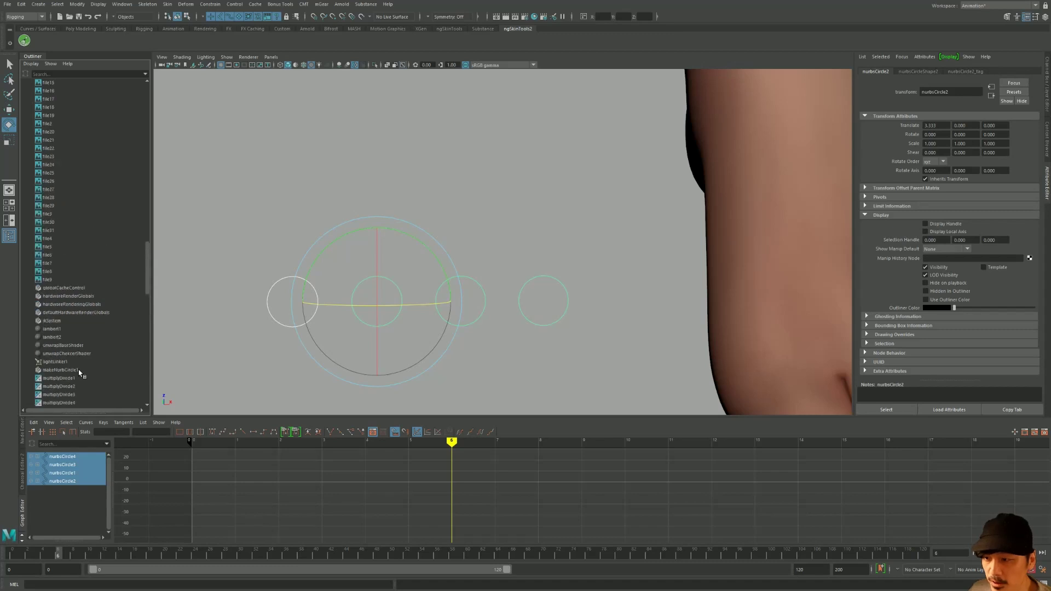
scroll(81, 372, up, 5)
scroll(82, 373, up, 5)
scroll(82, 372, up, 5)
Browse the circle tag nodes and load nurbsCircle1_tag's controller settings, showing its Visibility Mode choices
scroll(79, 350, up, 3)
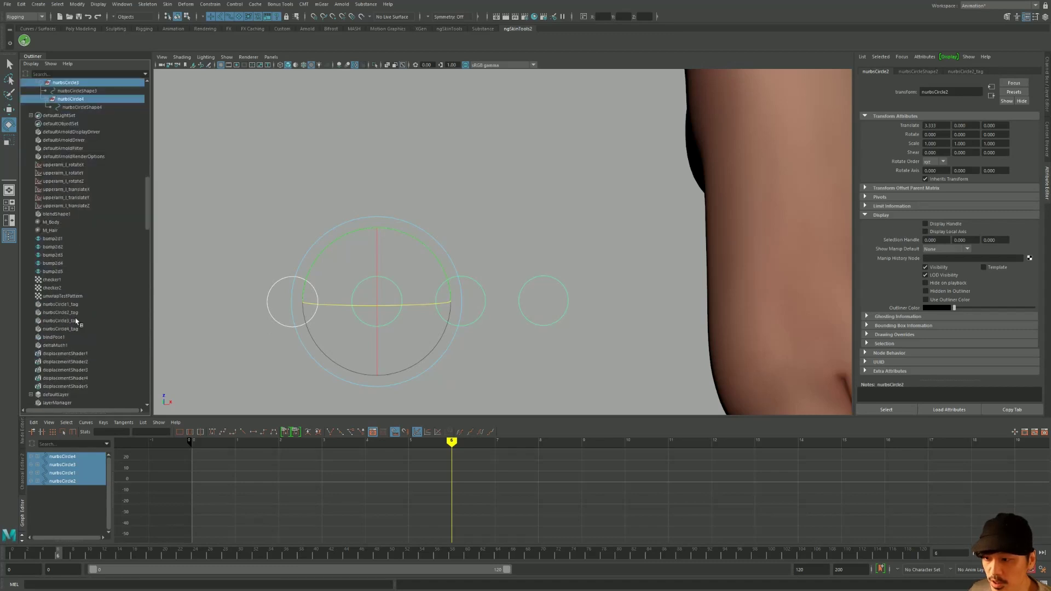
click(66, 312)
click(77, 329)
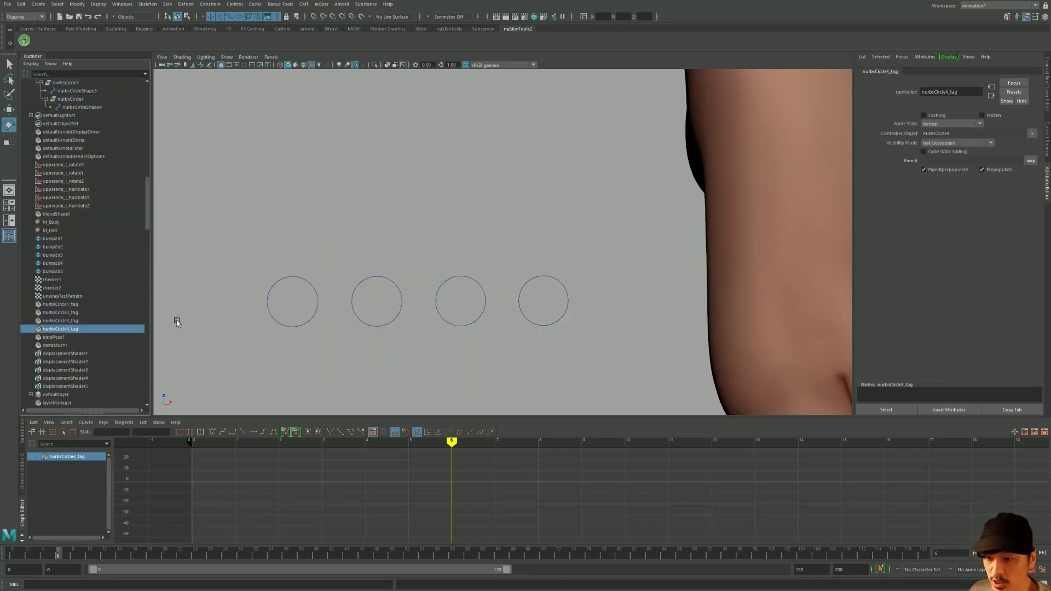
click(82, 305)
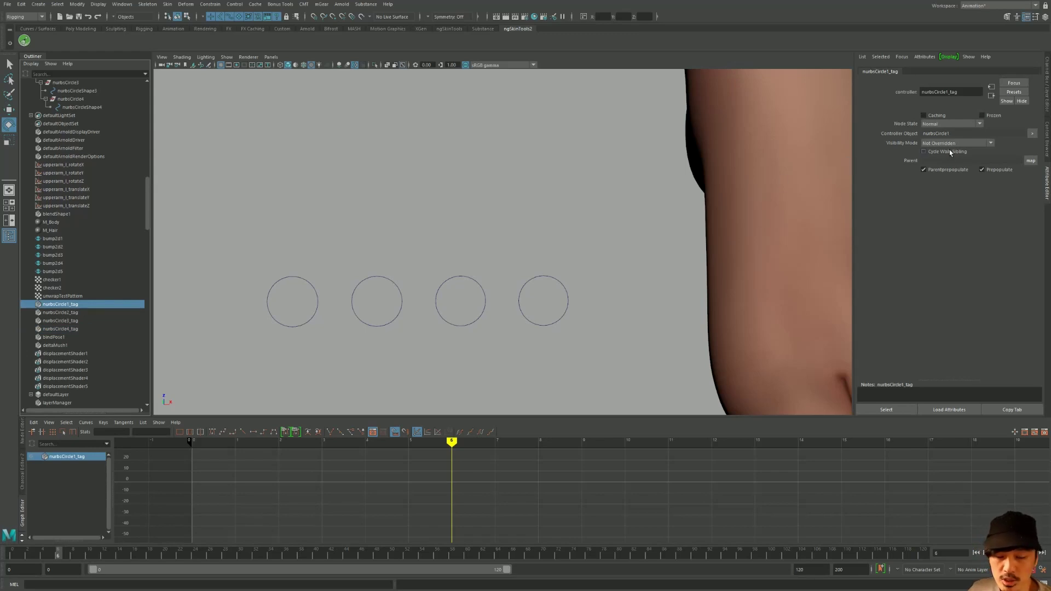
mouse_move(605, 257)
alt+mouse_down()
mouse_move(551, 228)
mouse_move(646, 241)
alt+mouse_up()
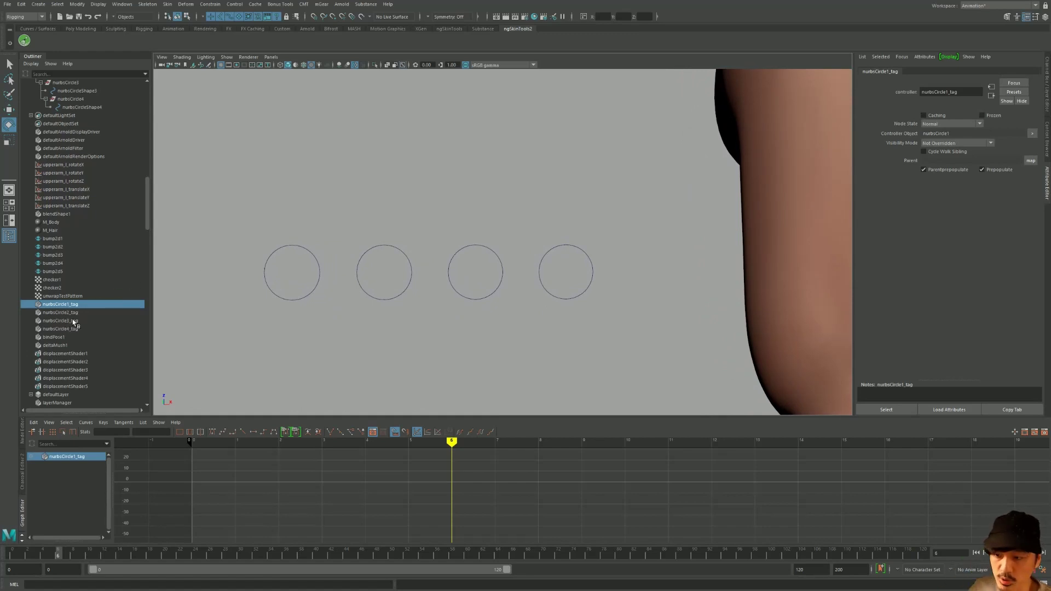
drag(294, 215, 223, 293)
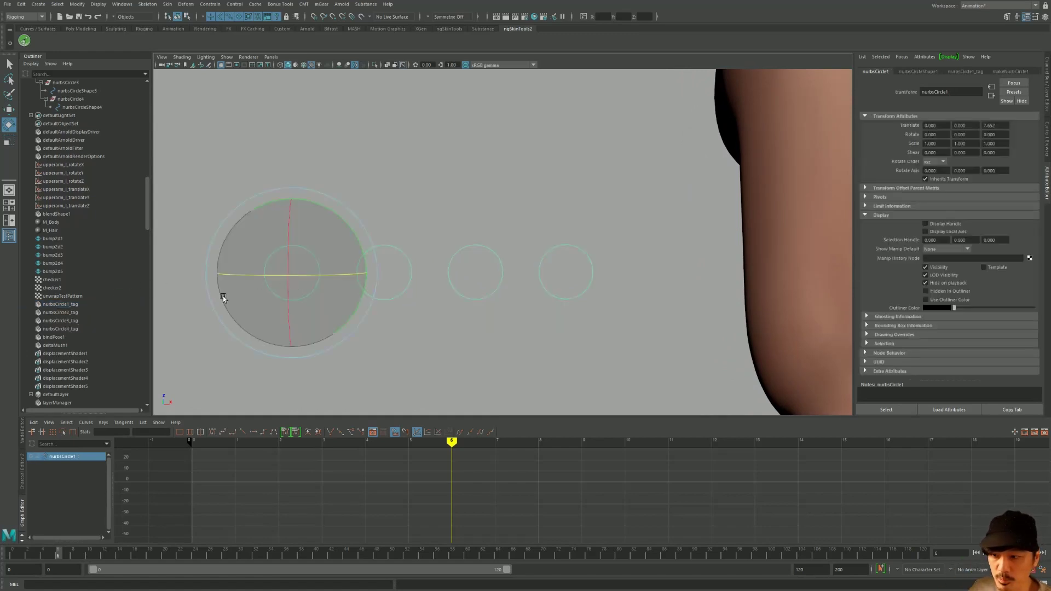
click(61, 304)
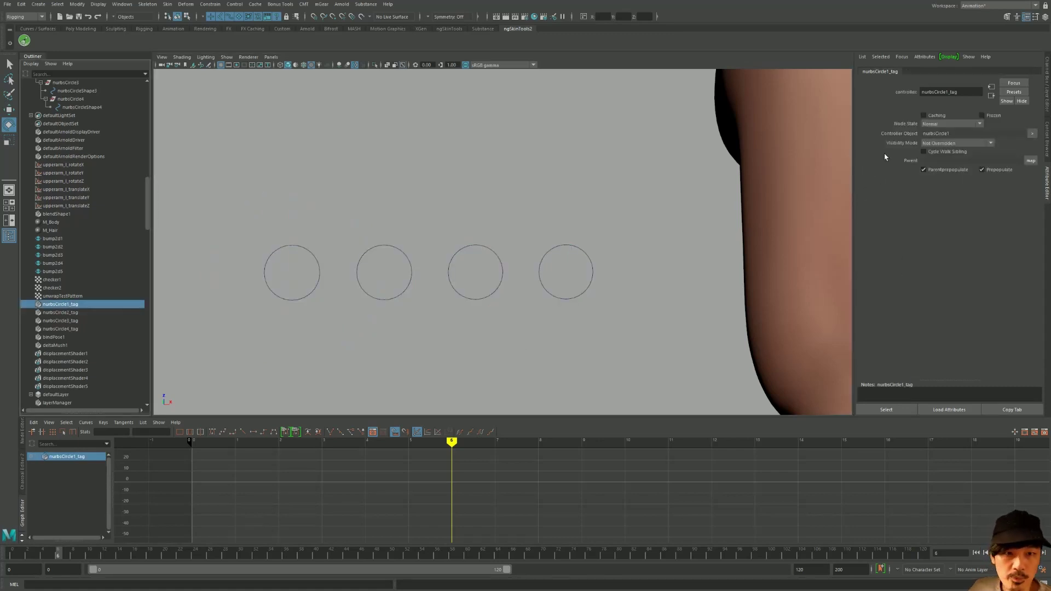
click(950, 143)
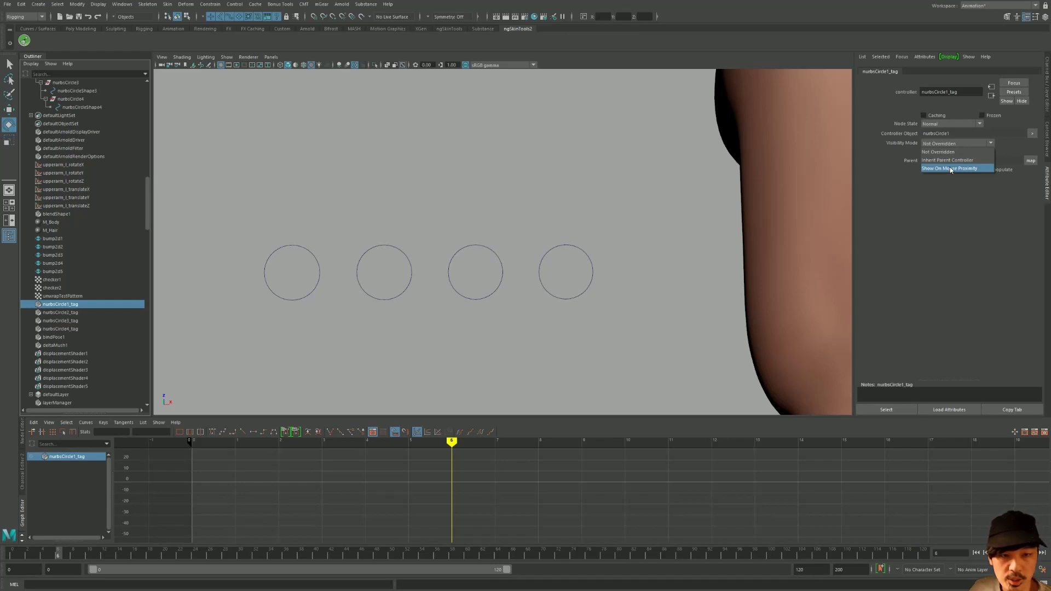
Set nurbsCircle1_tag and nurbsCircle2_tag Visibility Mode to Show On Mouse Proximity
click(950, 169)
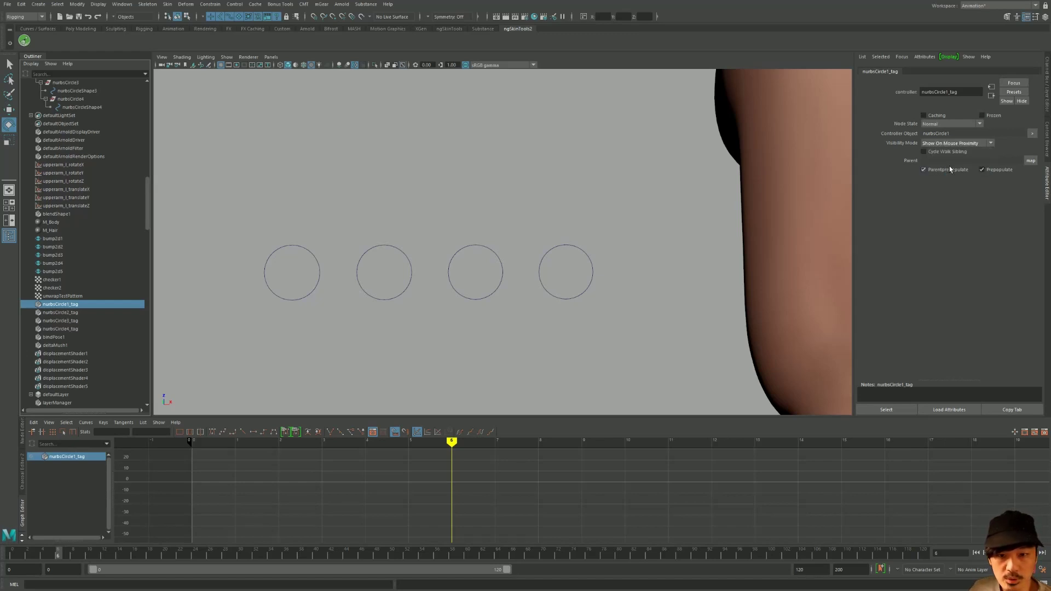
click(306, 271)
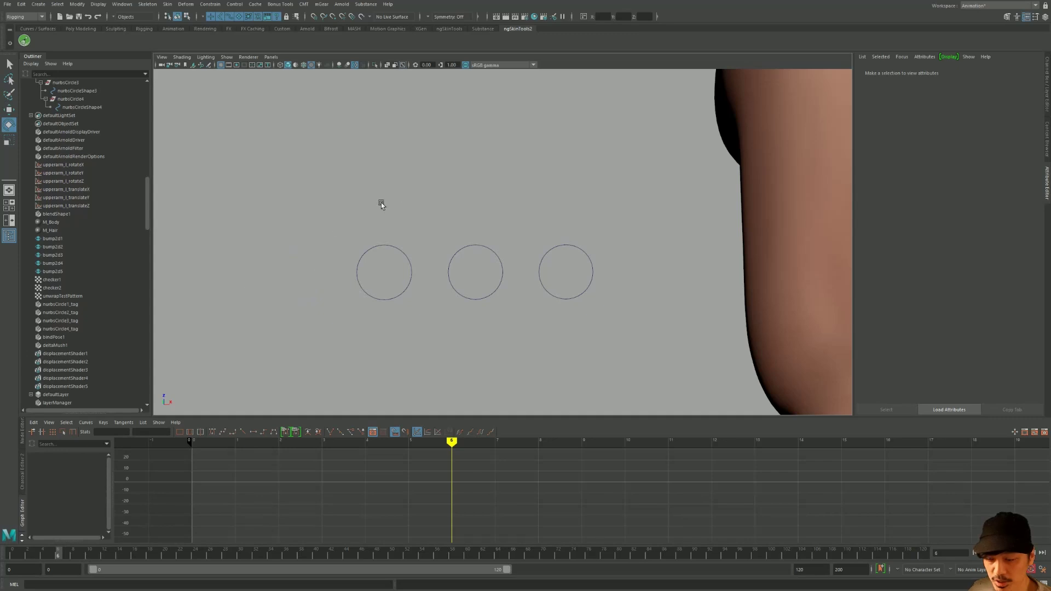
click(60, 312)
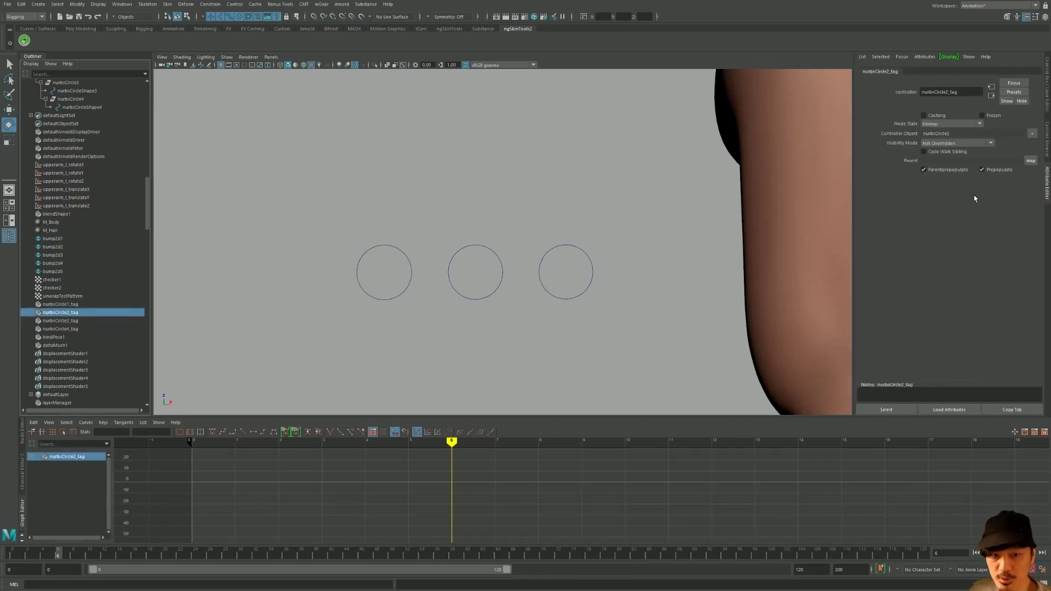
click(936, 145)
click(945, 167)
Set nurbsCircle3_tag and nurbsCircle4_tag to Show On Mouse Proximity, then deselect
click(85, 321)
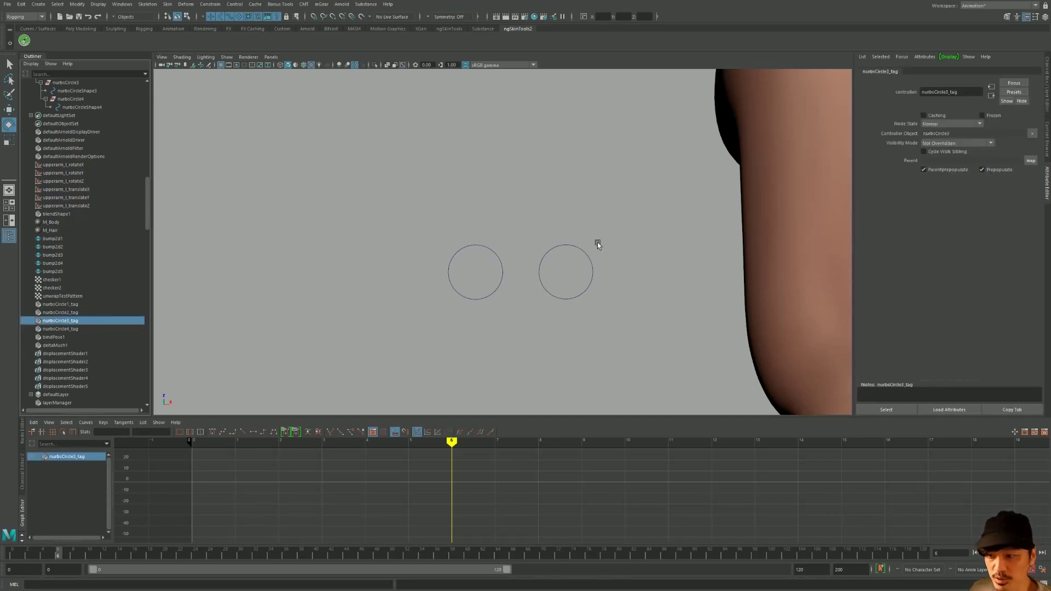
click(946, 143)
click(942, 168)
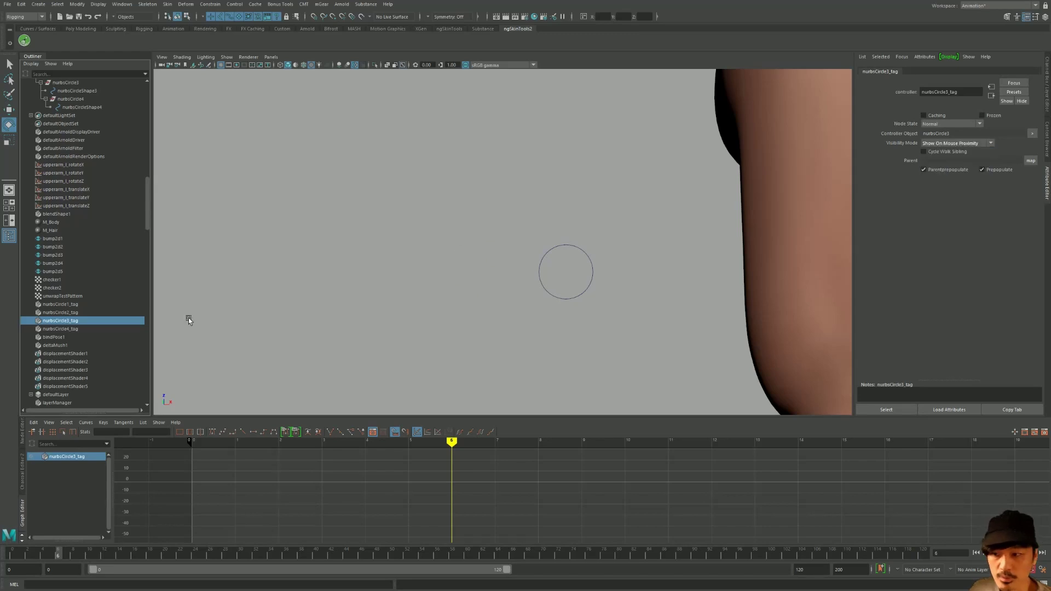
click(75, 330)
click(942, 144)
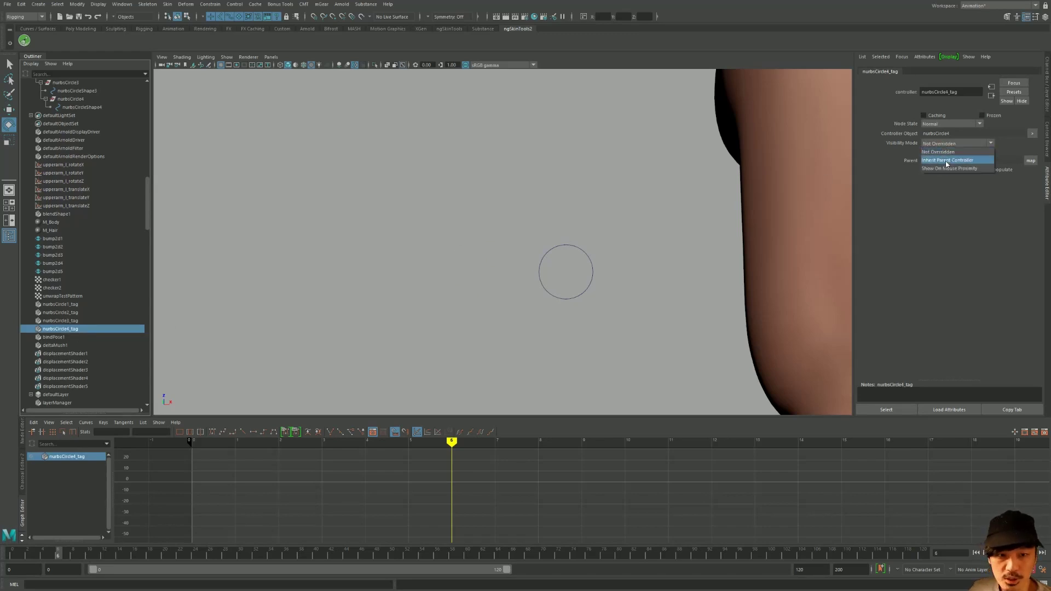
click(941, 167)
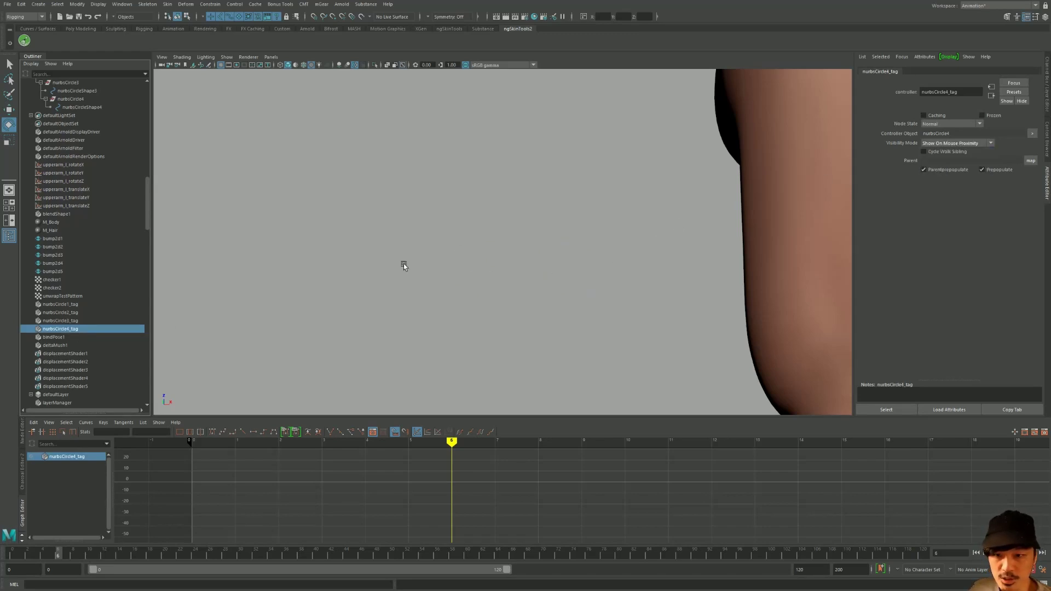
click(305, 268)
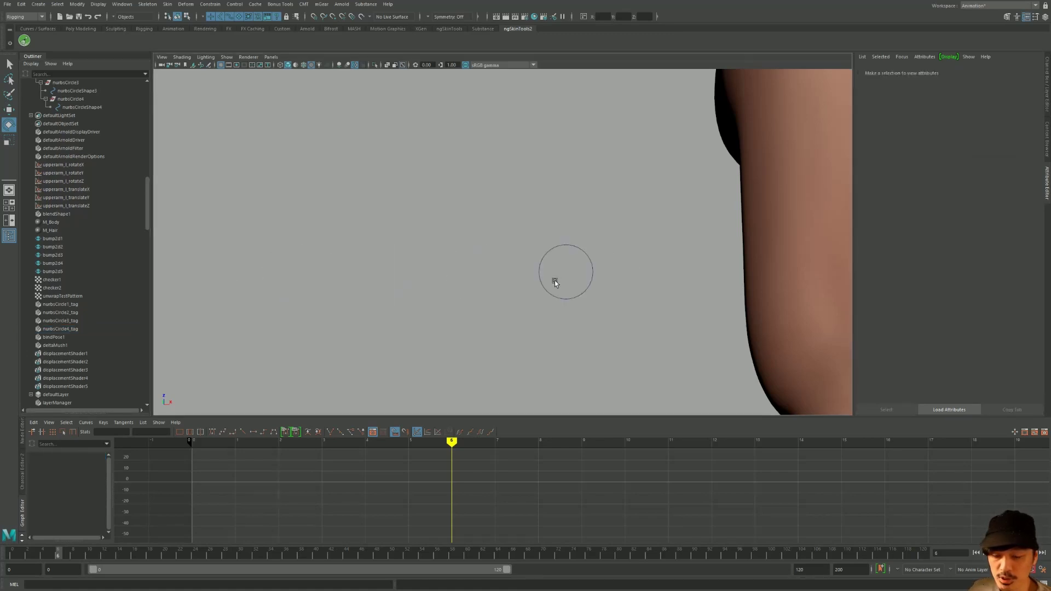
Reframe the view on both feet and select the circle control between them
alt+drag(569, 273, 447, 274)
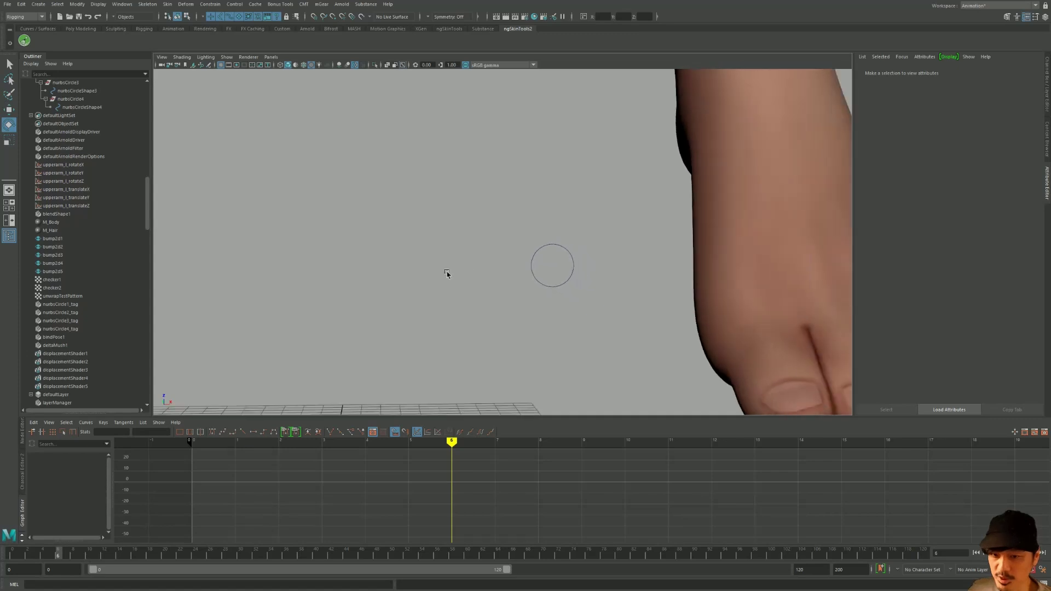
alt+right_drag(446, 274, 281, 251)
mouse_move(281, 250)
alt+mouse_down()
mouse_move(441, 287)
mouse_move(450, 306)
alt+mouse_up()
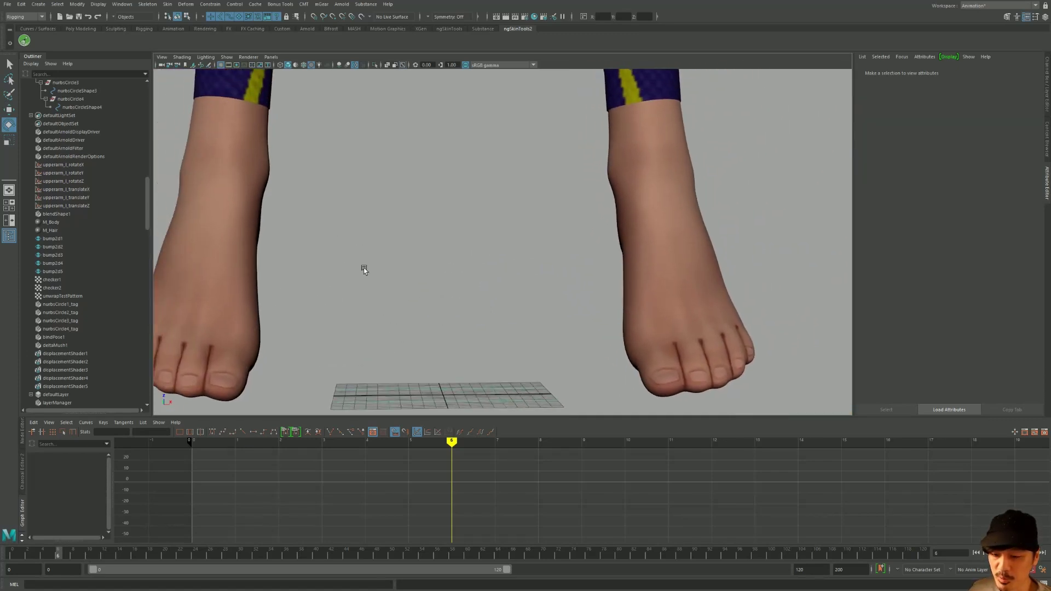
click(448, 387)
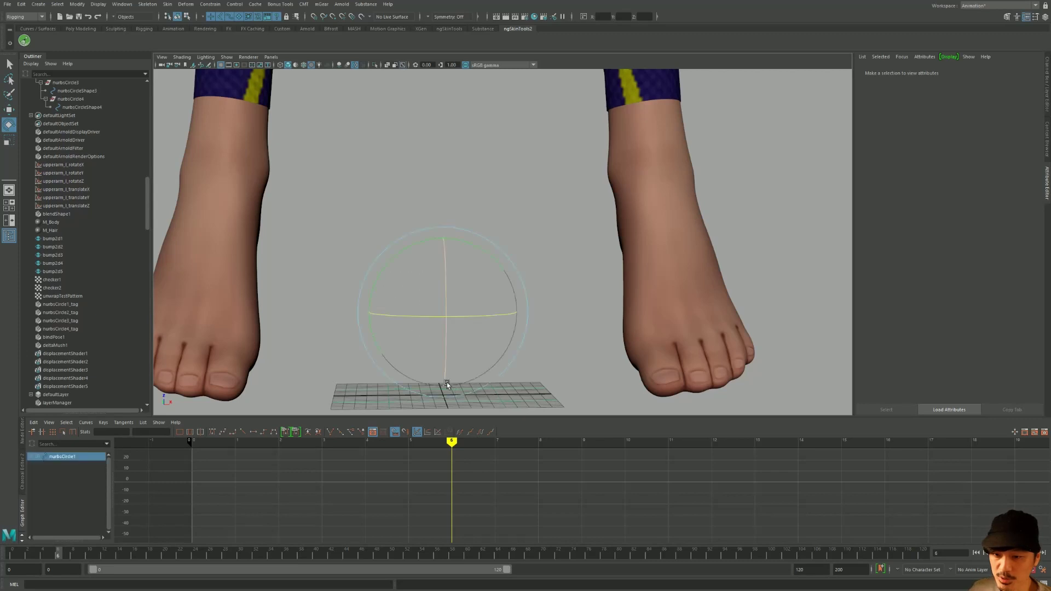
drag(305, 228, 415, 373)
drag(371, 310, 617, 345)
Repeatedly select and deselect the circle control to test its proximity visibility
click(602, 351)
drag(272, 261, 596, 345)
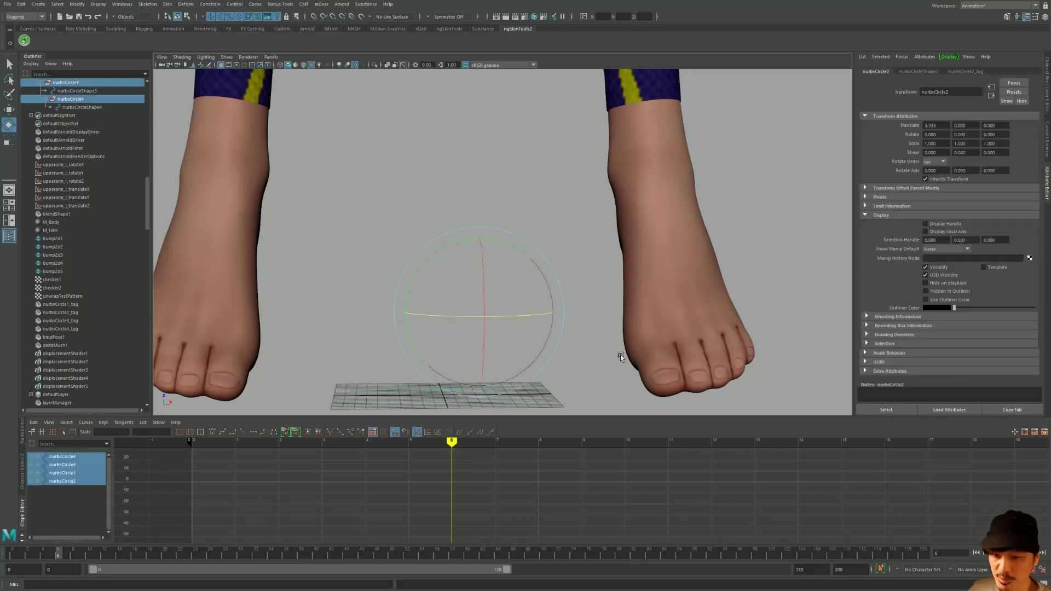
mouse_move(323, 288)
mouse_down()
mouse_move(546, 331)
mouse_move(472, 318)
mouse_up()
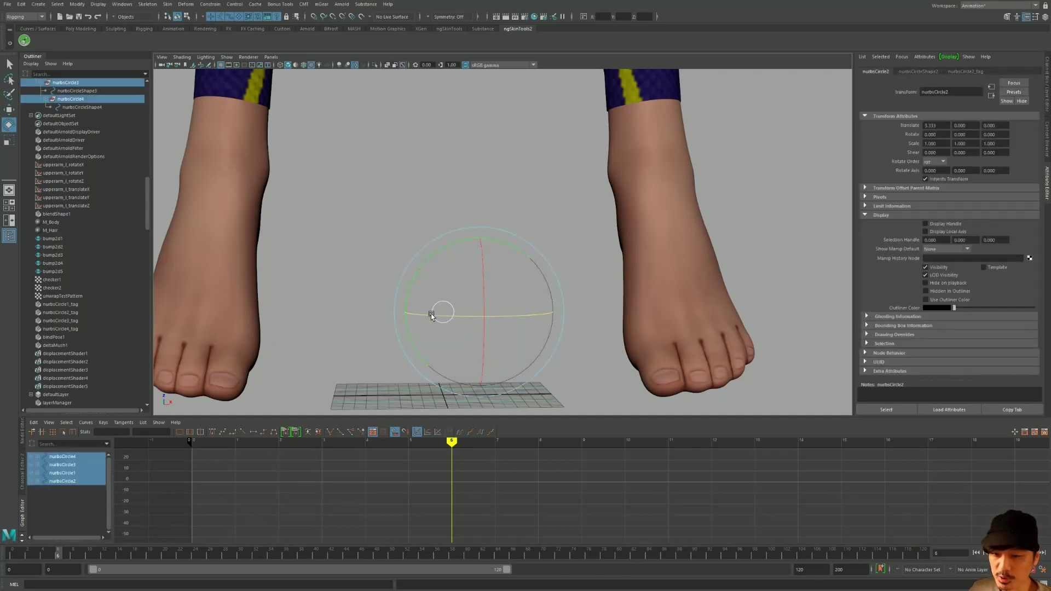
click(351, 304)
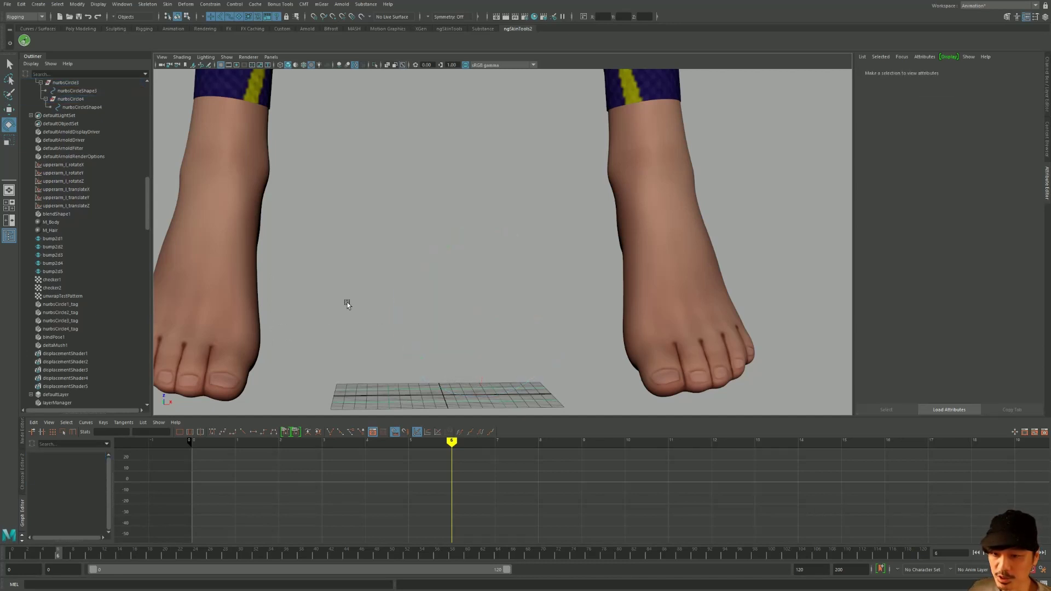
click(434, 313)
click(312, 313)
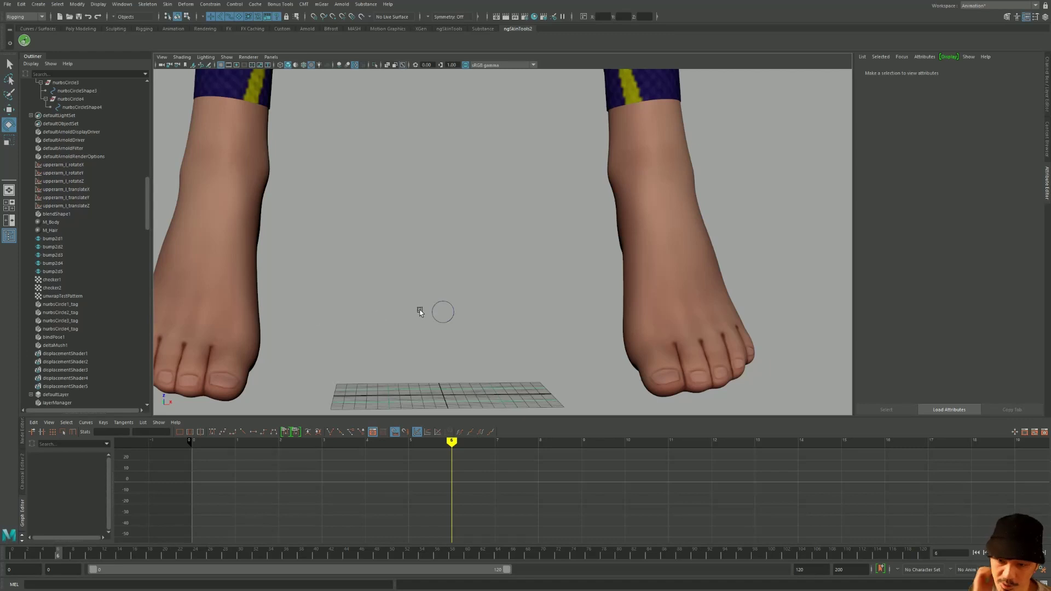
click(435, 309)
click(274, 335)
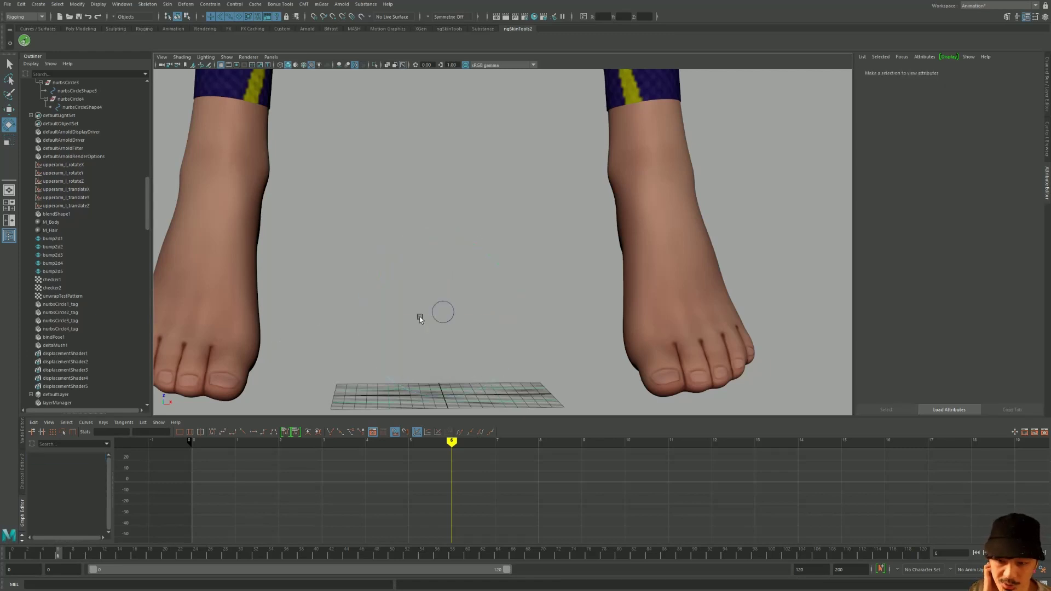
click(442, 312)
click(323, 331)
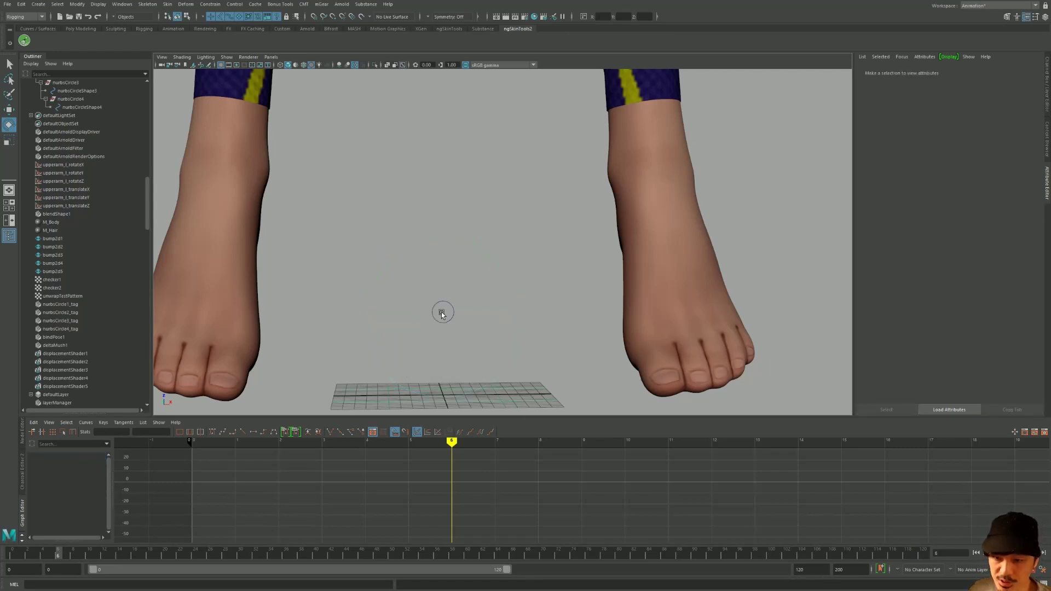
click(442, 313)
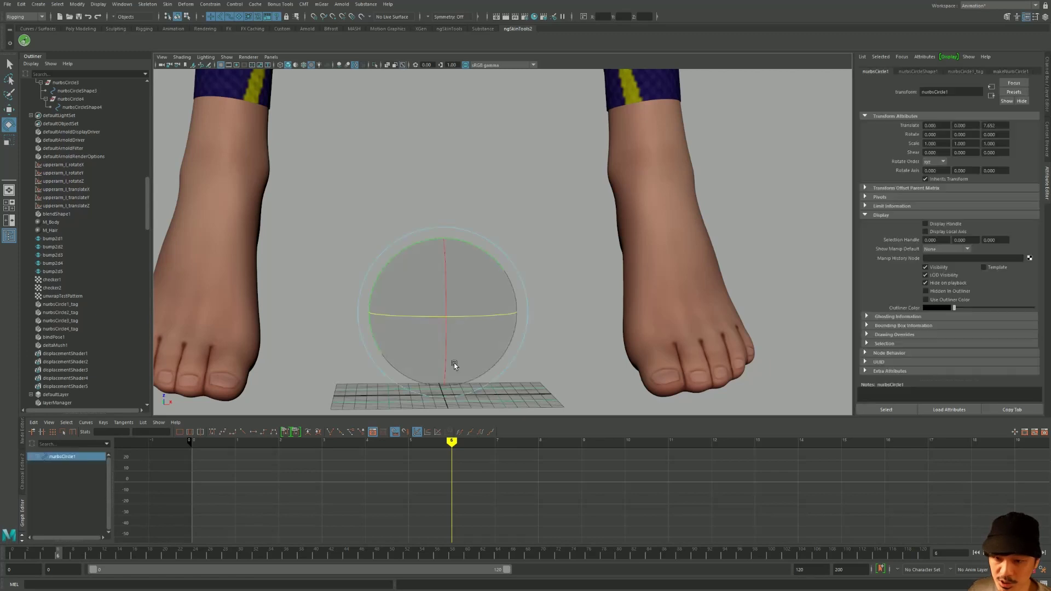
click(301, 335)
Select the circles revealed near the cursor, including nurbsCircle2, then clear the selection
click(442, 314)
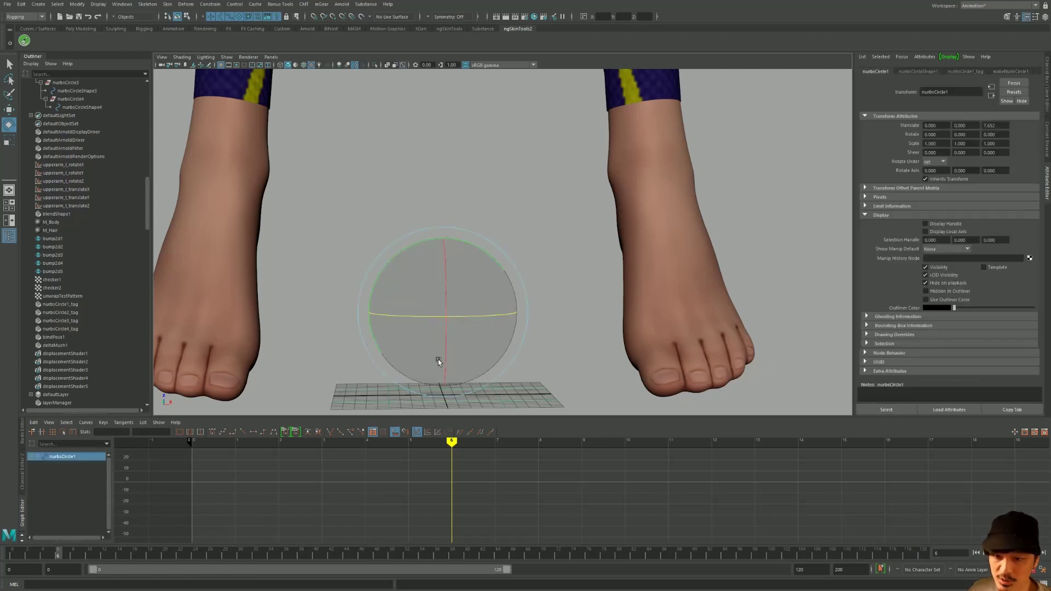
click(405, 307)
click(438, 308)
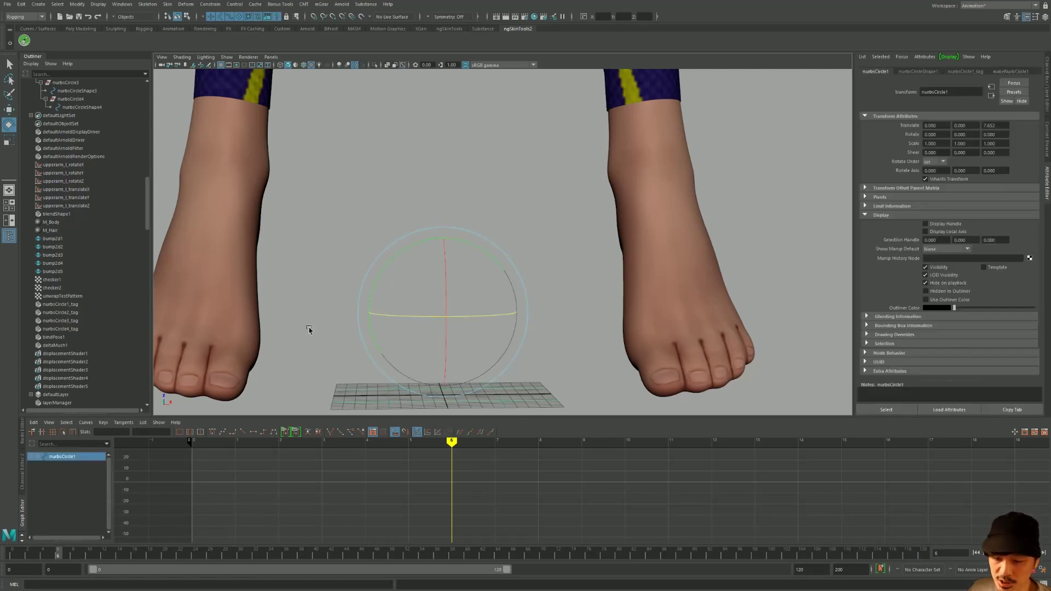
click(443, 312)
click(479, 312)
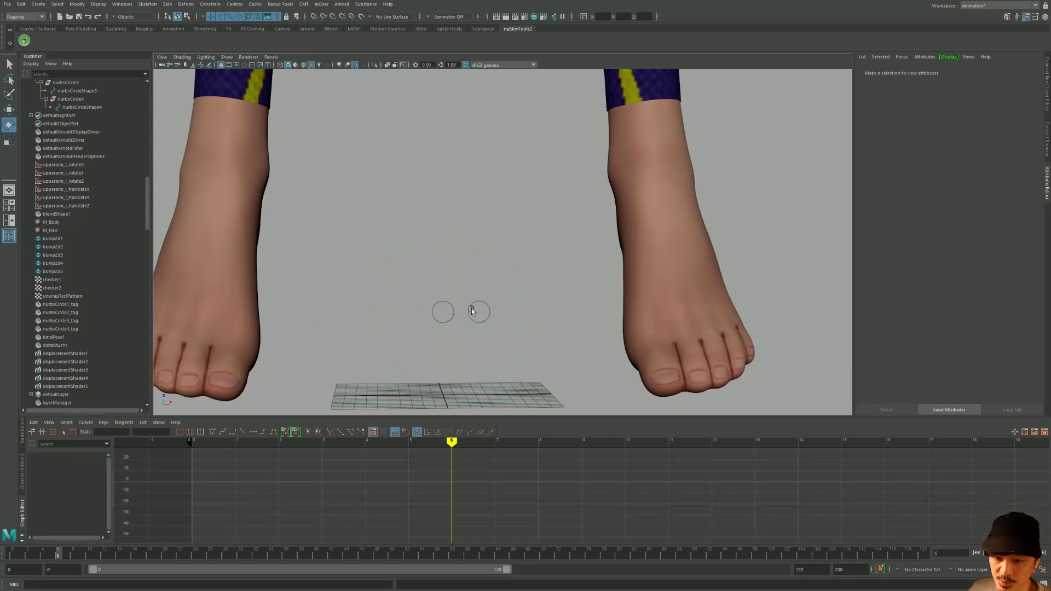
click(472, 311)
click(448, 316)
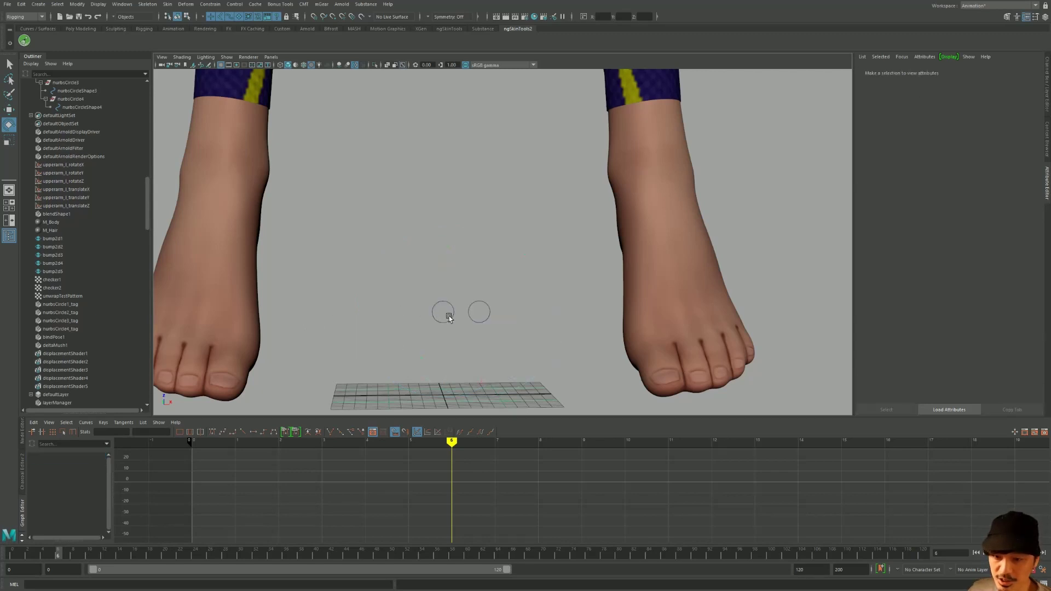
click(469, 313)
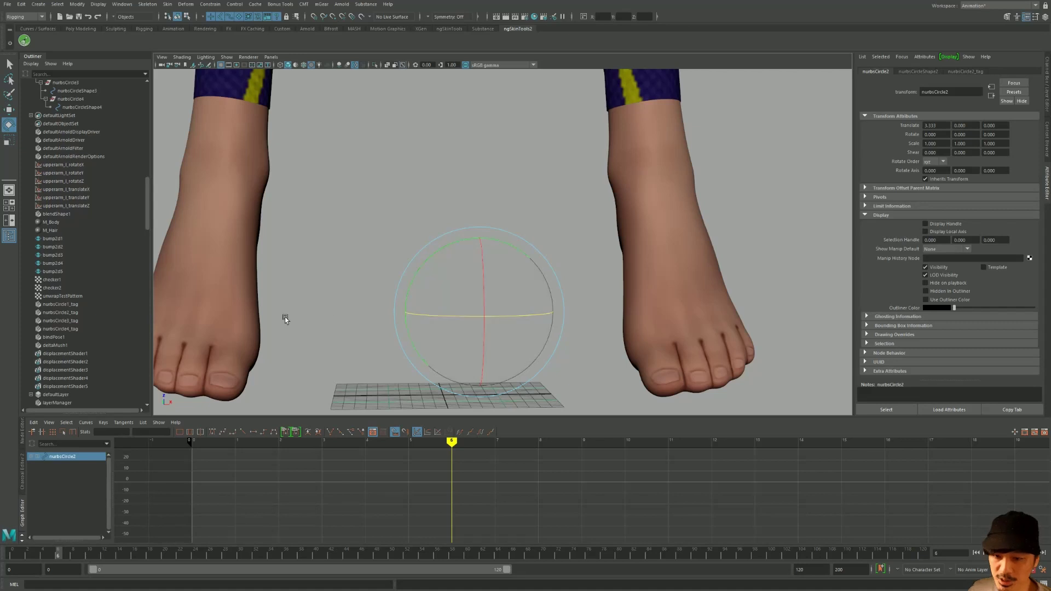
click(337, 293)
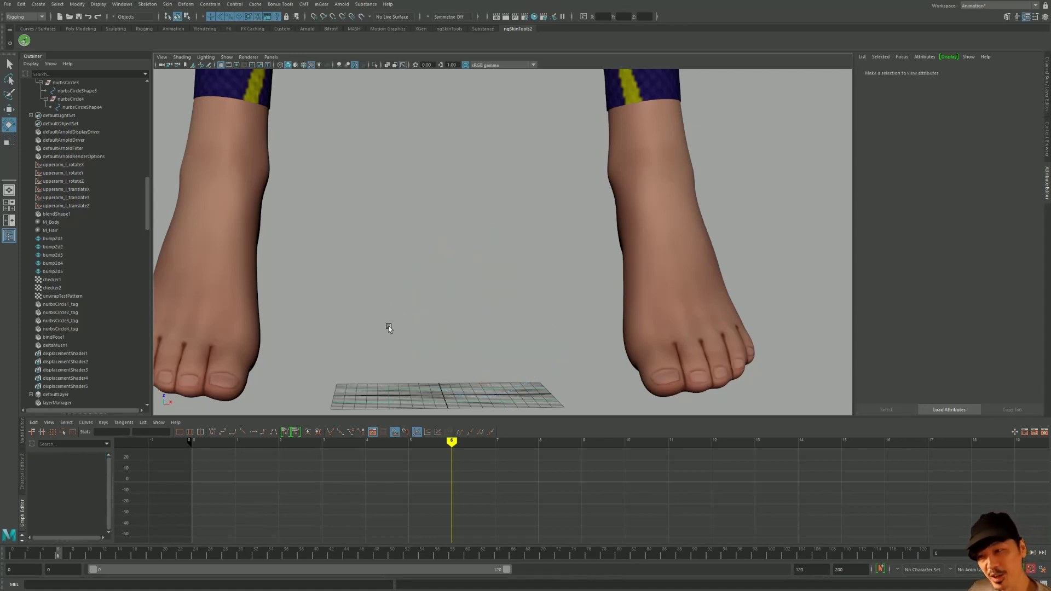
click(553, 313)
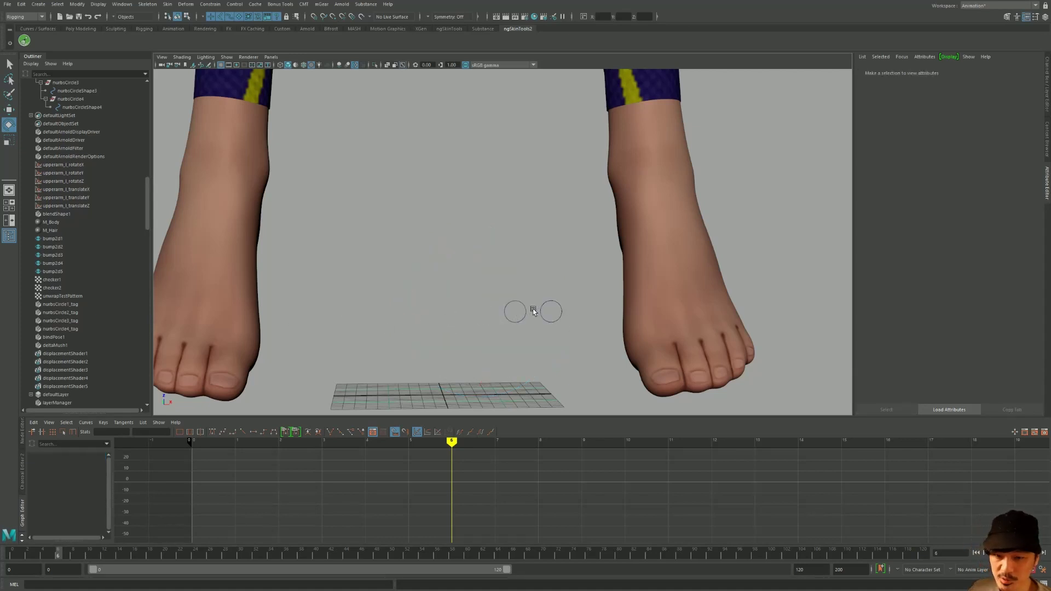
scroll(551, 307, up, 3)
Set nurbsCircle1_tag and nurbsCircle2_tag Visibility Mode back to Not Overridden
scroll(544, 324, up, 2)
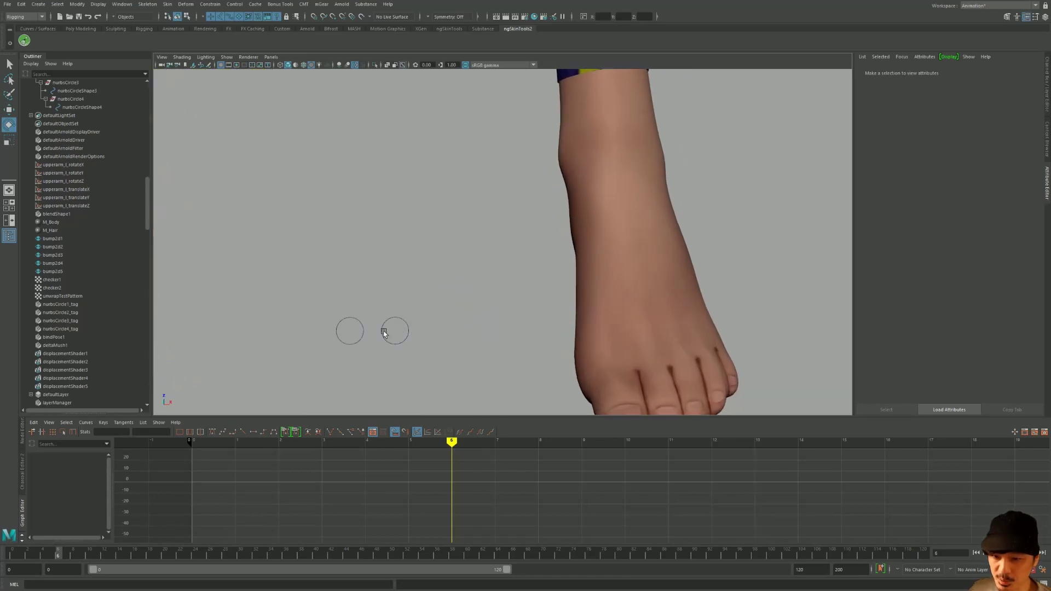
click(59, 304)
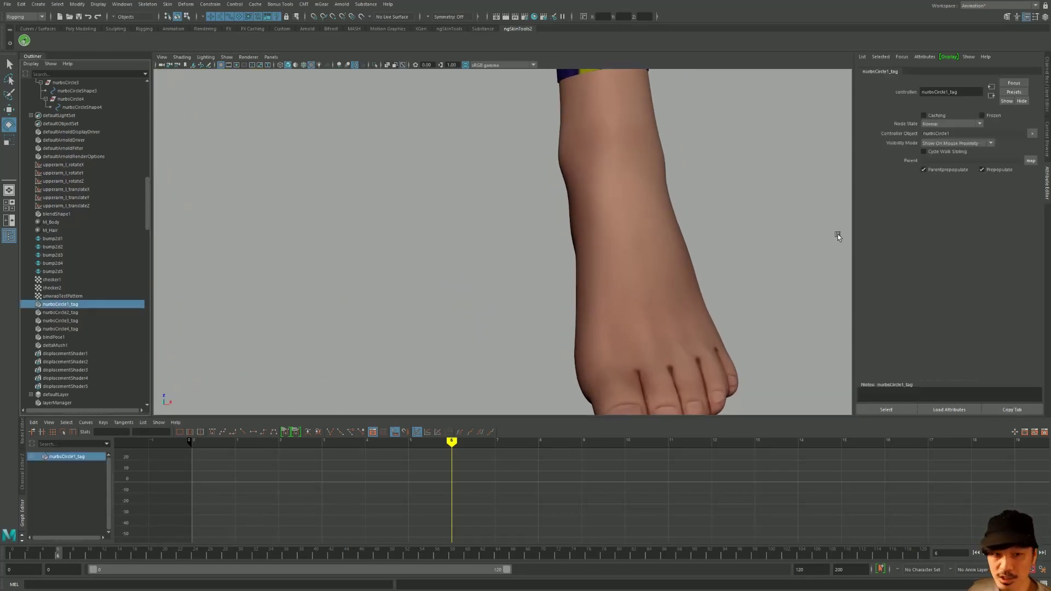
click(960, 144)
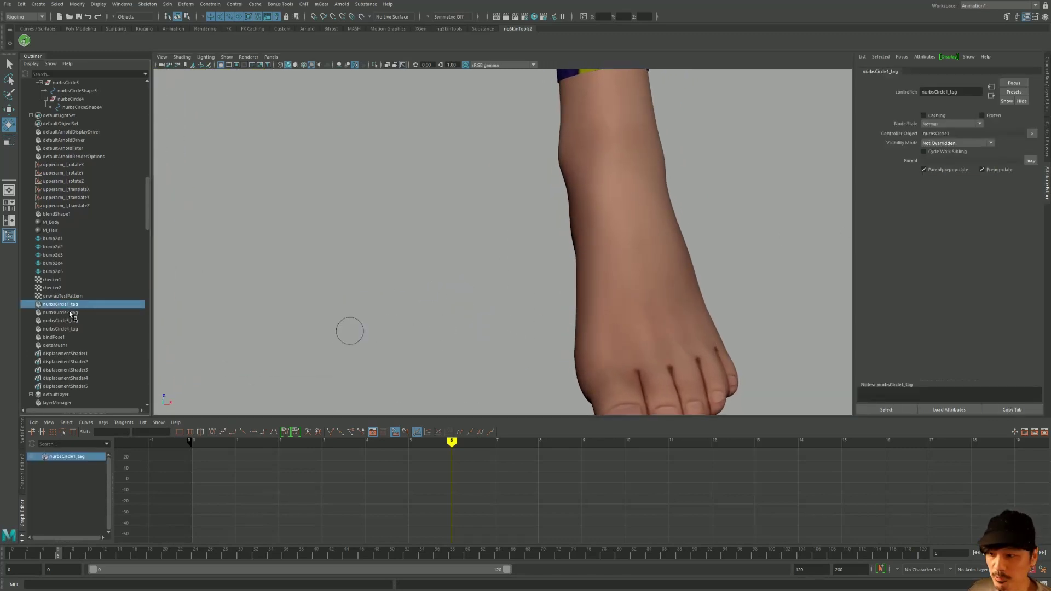
click(60, 313)
click(979, 144)
click(954, 157)
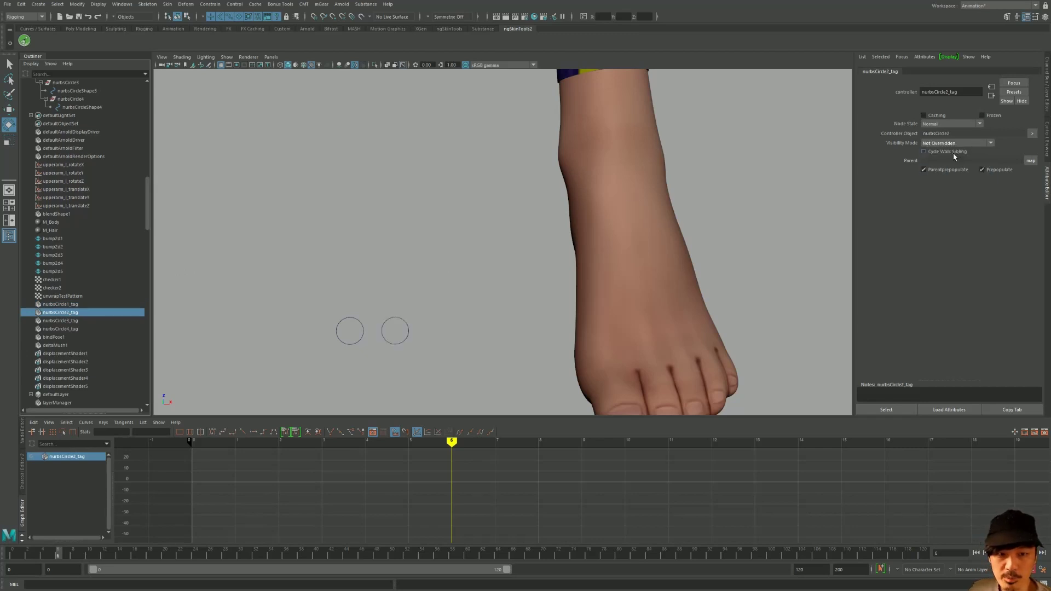
Set nurbsCircle3_tag and nurbsCircle4_tag to Not Overridden, then reselect nurbsCircle1_tag
click(52, 321)
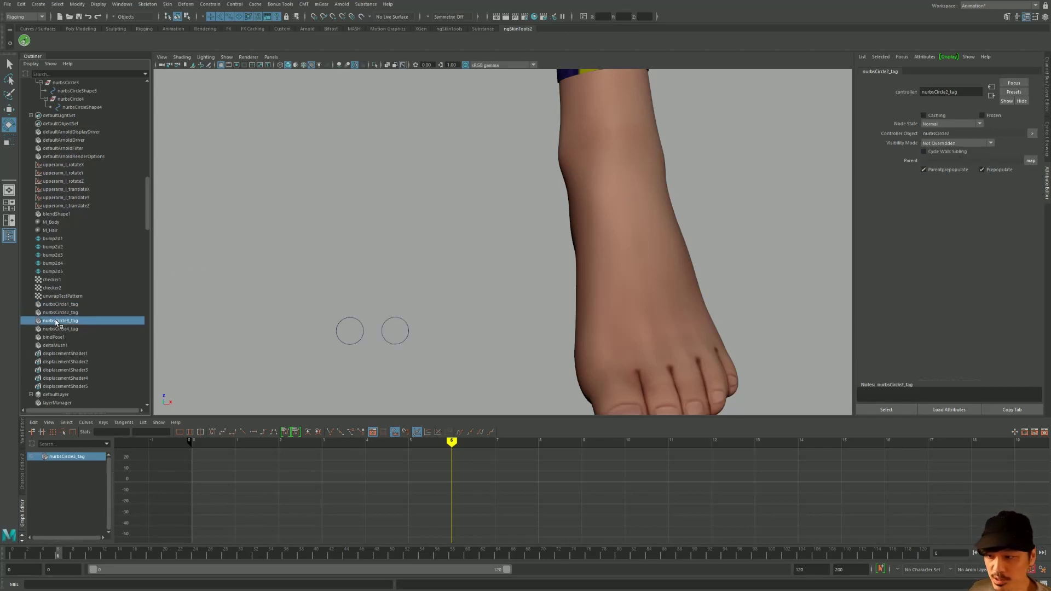
click(955, 143)
click(83, 329)
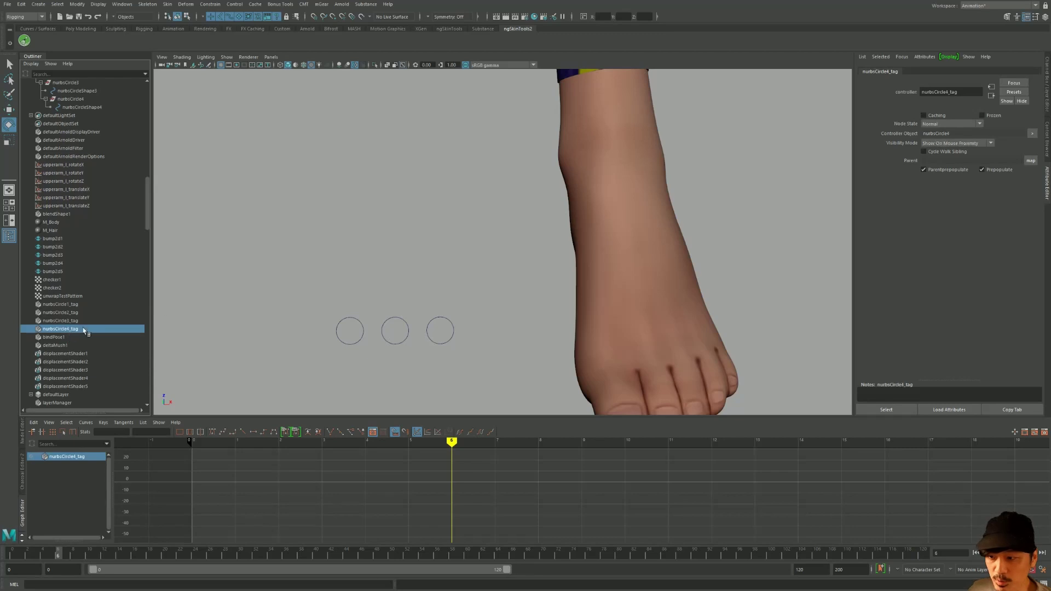
click(937, 144)
click(954, 156)
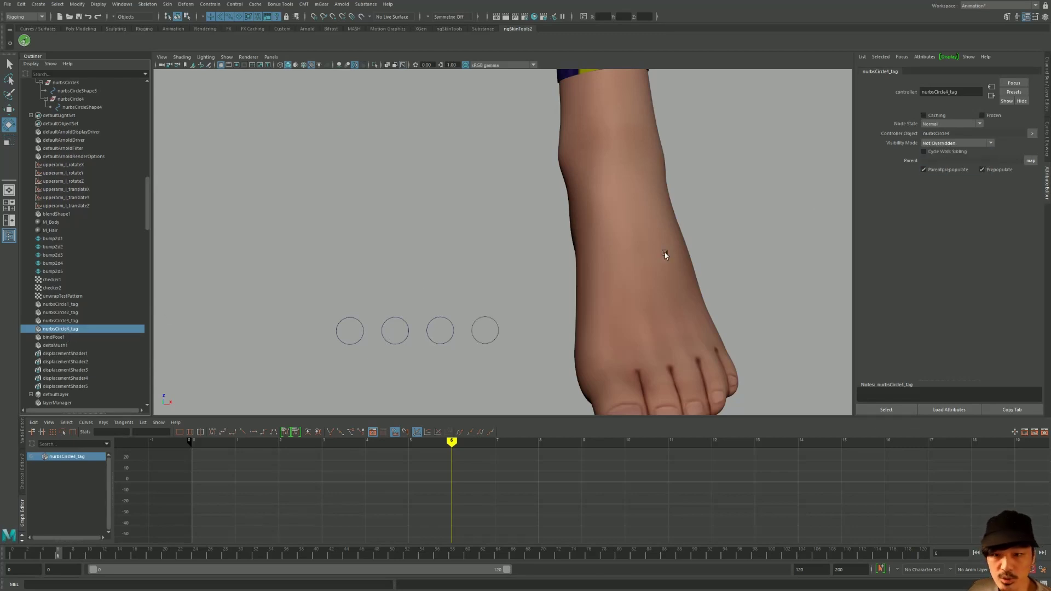
click(340, 343)
drag(475, 355, 476, 354)
click(60, 304)
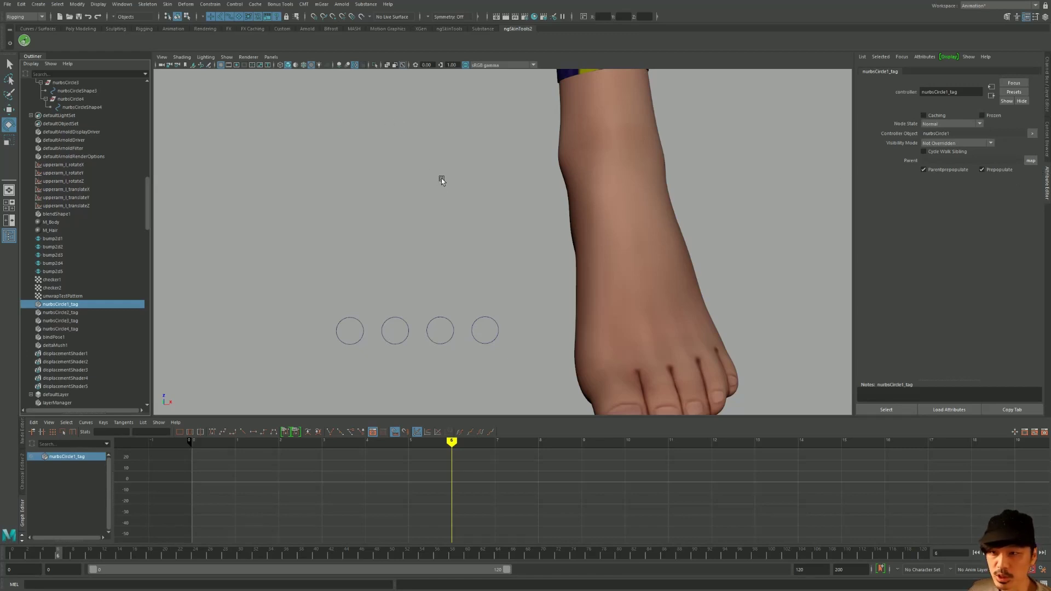
Tear off the Control menu into a floating window over the viewport
click(234, 4)
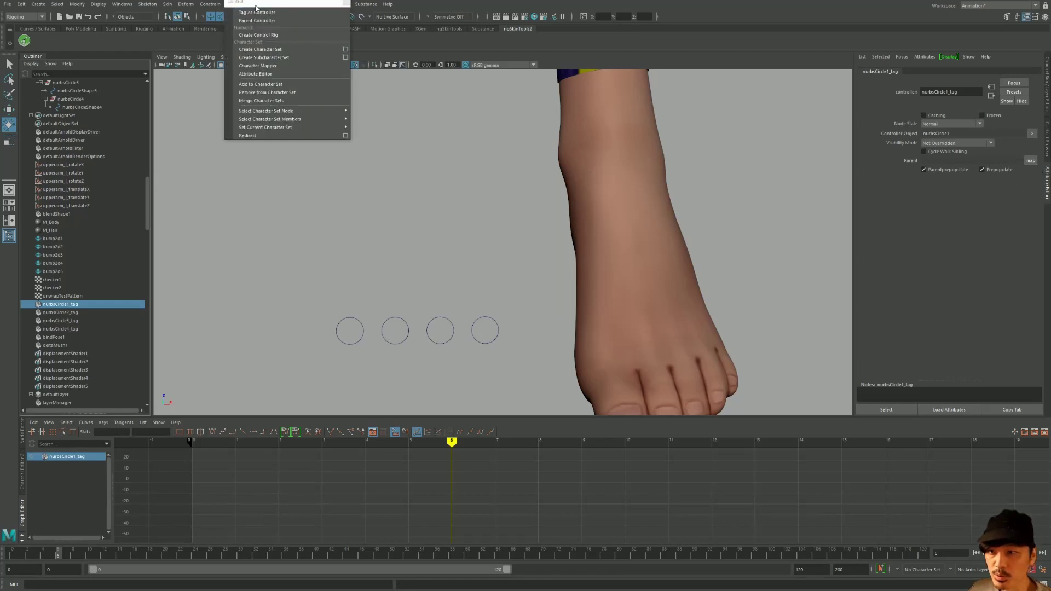
click(256, 4)
drag(284, 16, 227, 102)
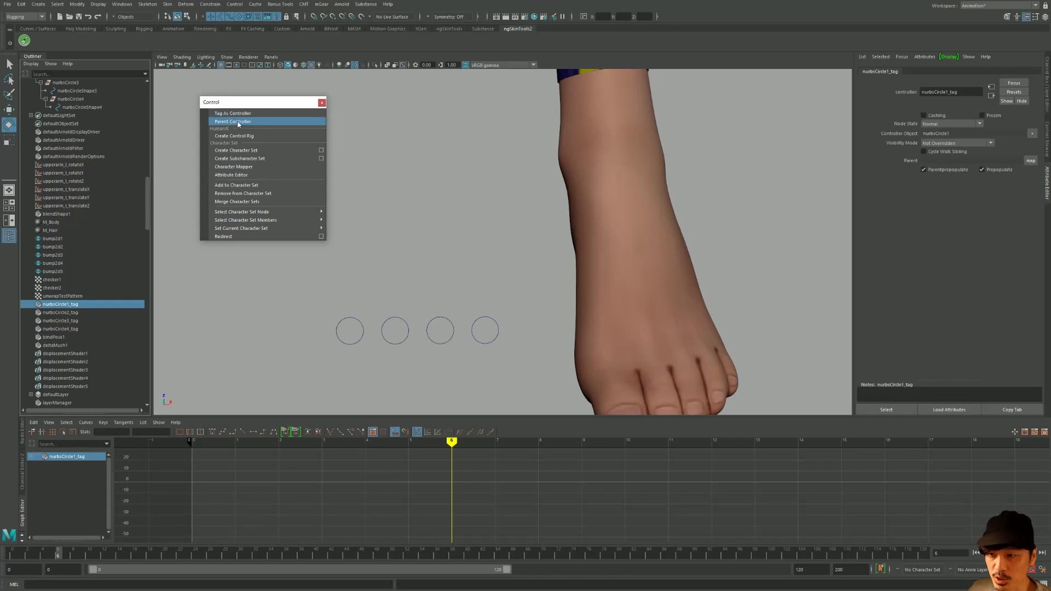
click(245, 122)
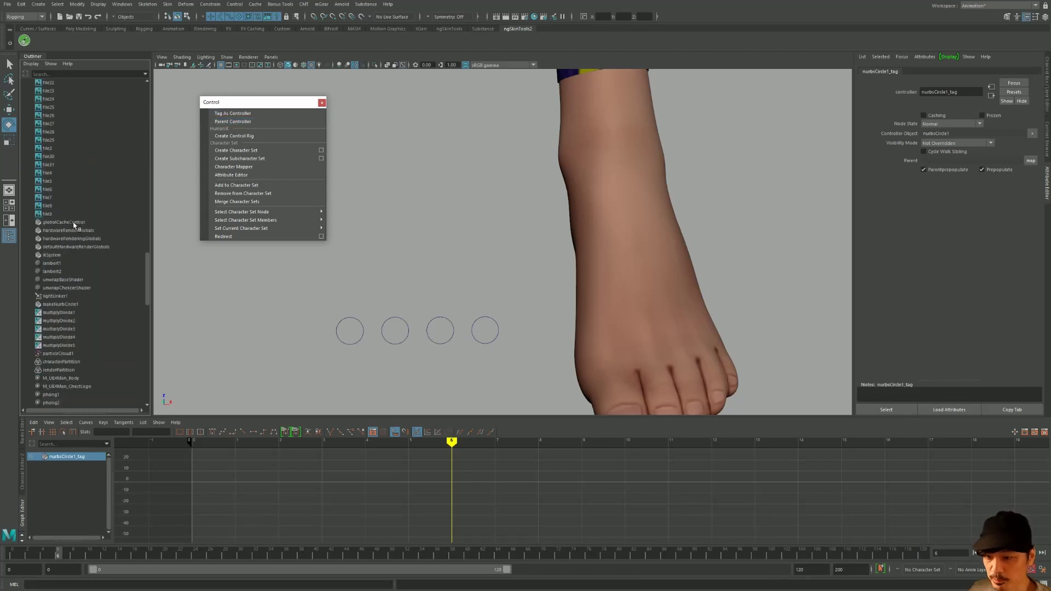
Show the full Outliner hierarchy and select nurbsCircle2, then nurbsCircle1
click(363, 341)
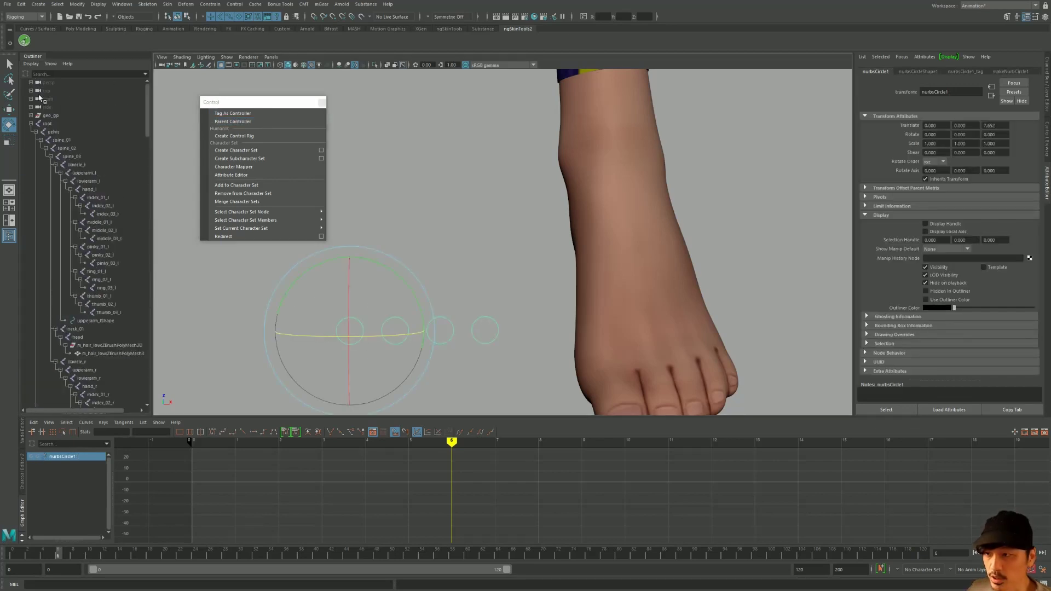
click(31, 64)
click(38, 84)
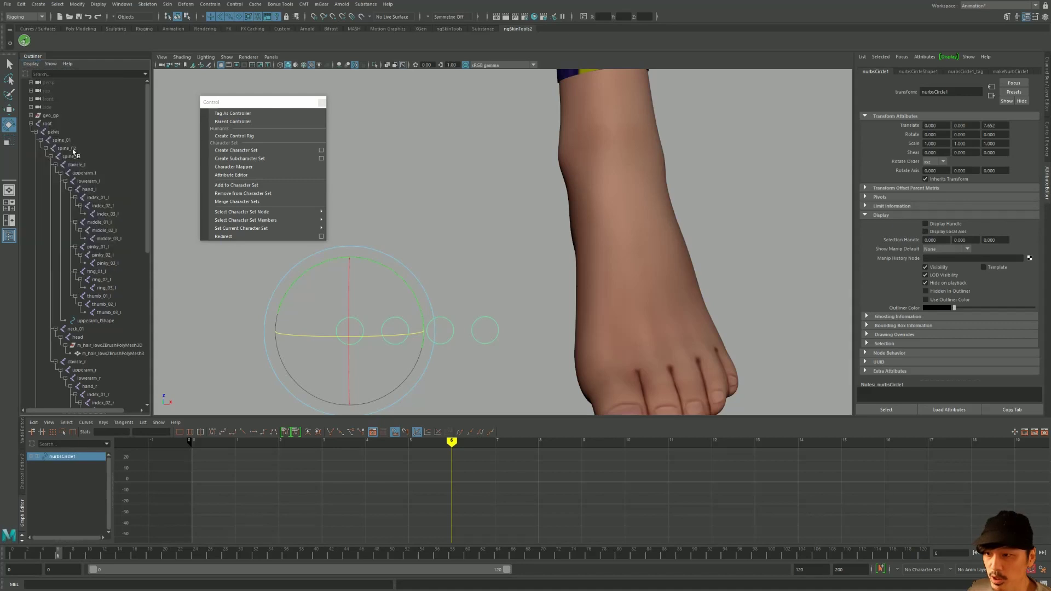
scroll(75, 219, down, 10)
click(65, 345)
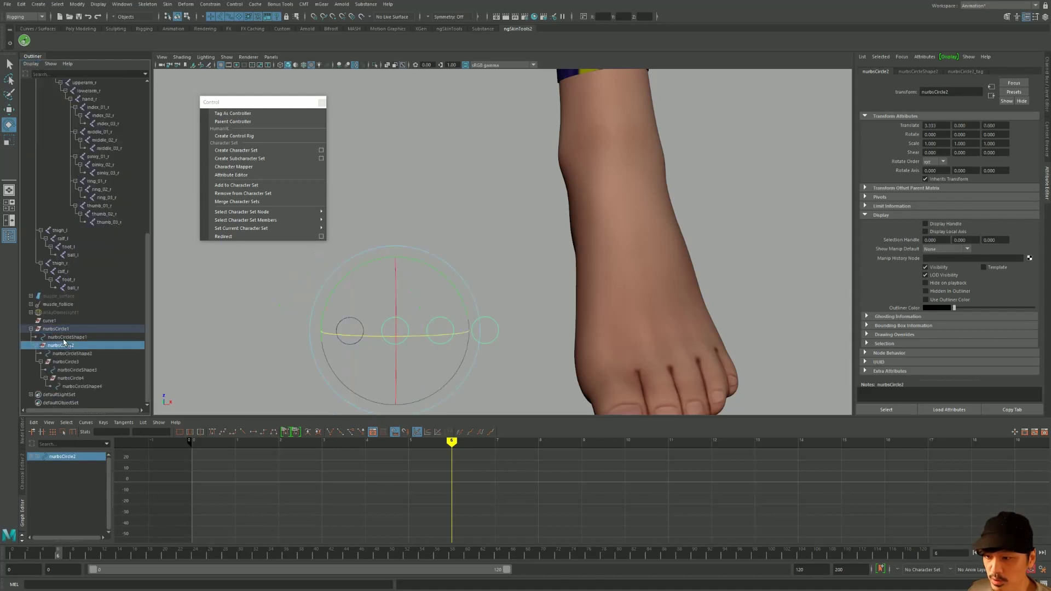
click(70, 329)
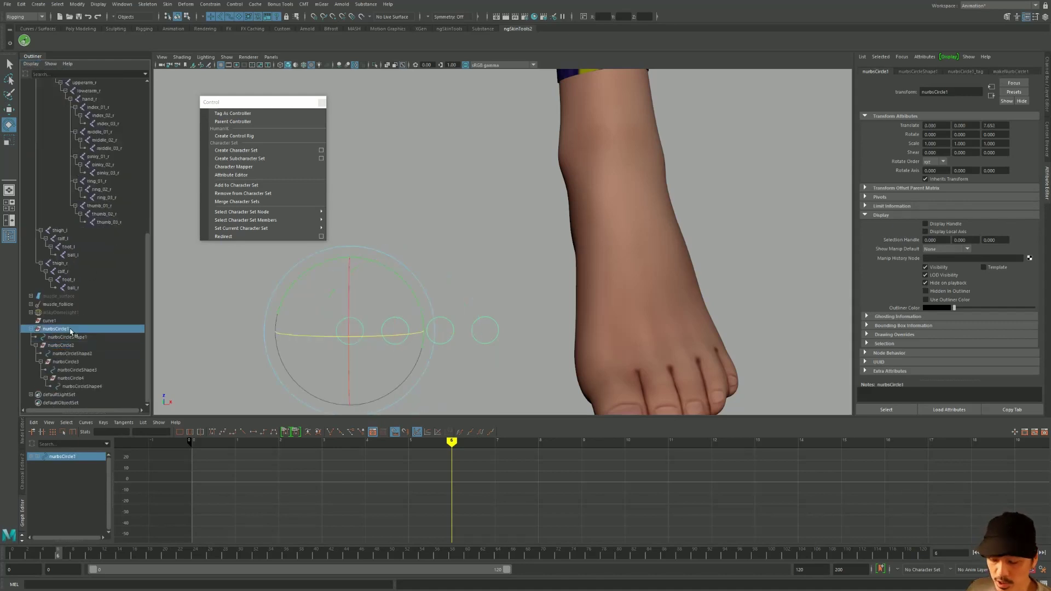
Compare nurbsCircle1 with its shape nurbsCircleShape1, then select the third and fourth circles
click(73, 337)
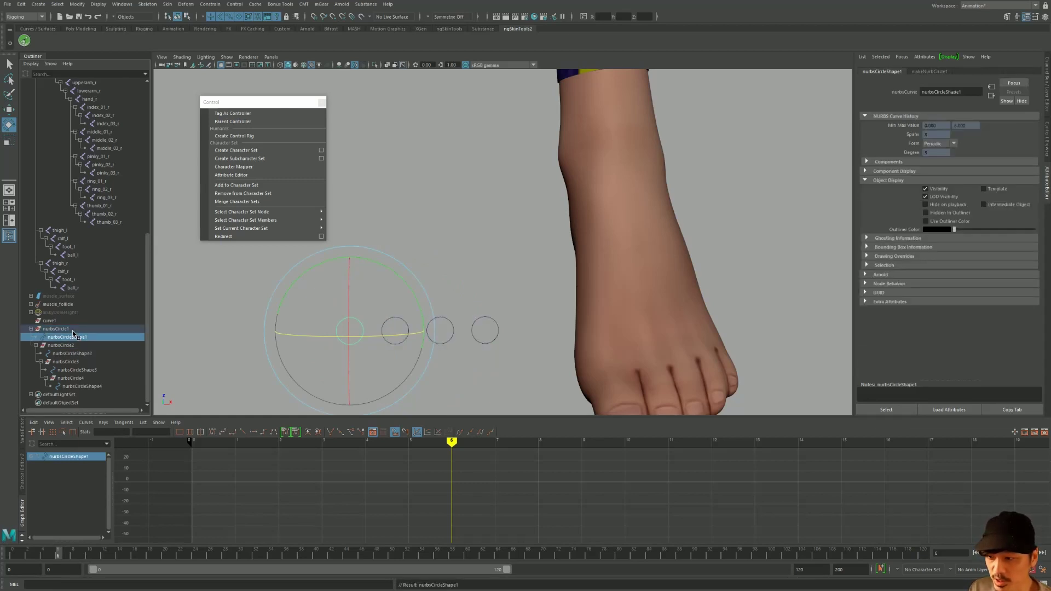
click(73, 329)
click(74, 336)
click(73, 330)
click(73, 336)
click(73, 331)
click(186, 291)
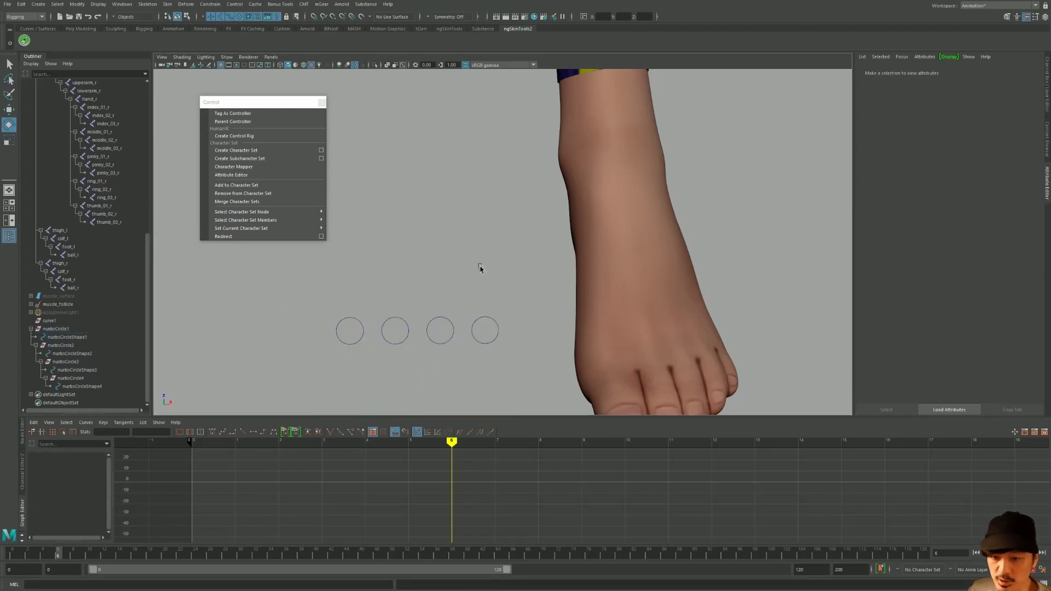
drag(480, 268, 435, 351)
Chain parent controllers pairwise: nurbsCircle3 over 4, nurbsCircle2 over 3, nurbsCircle1 over 2
key(q)
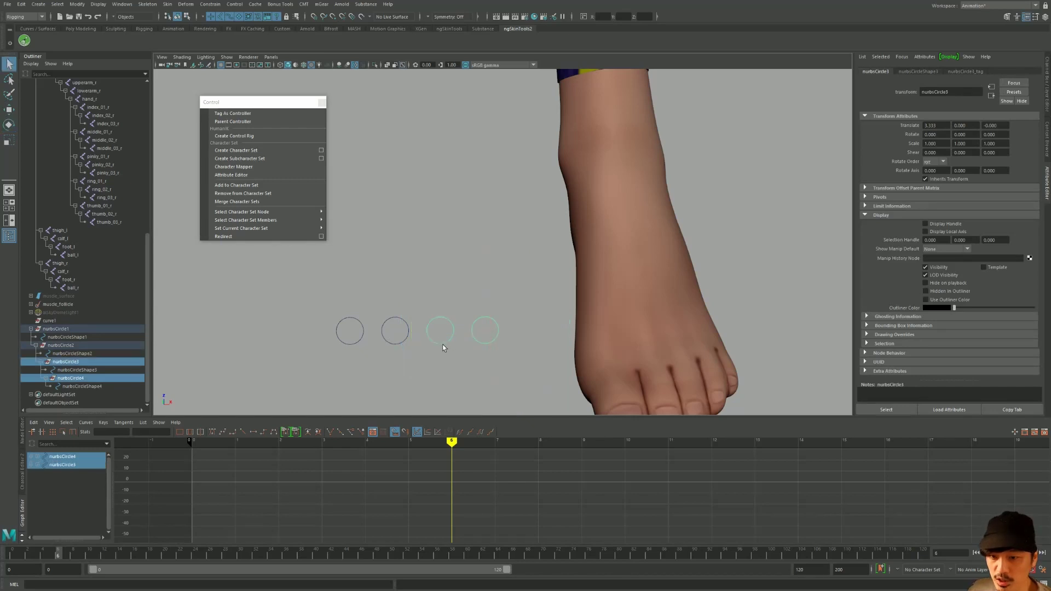
click(232, 122)
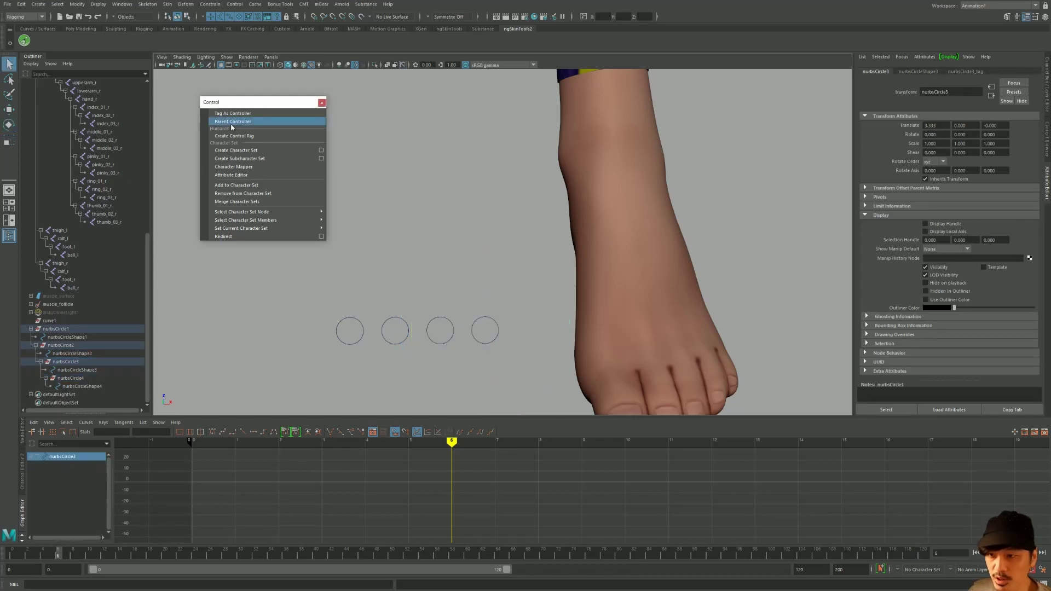
click(443, 351)
shift+click(396, 340)
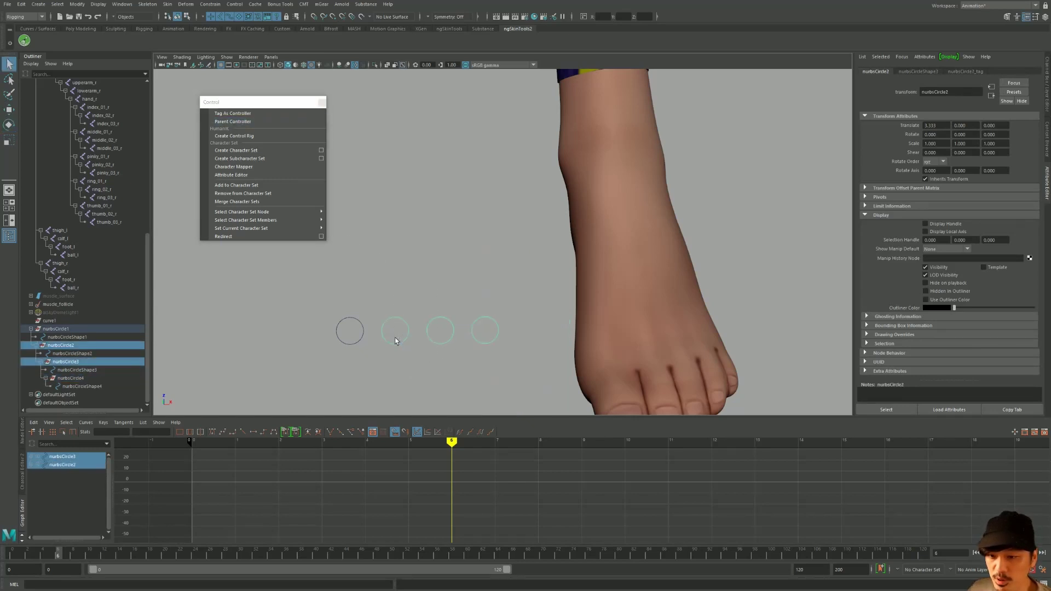
click(242, 122)
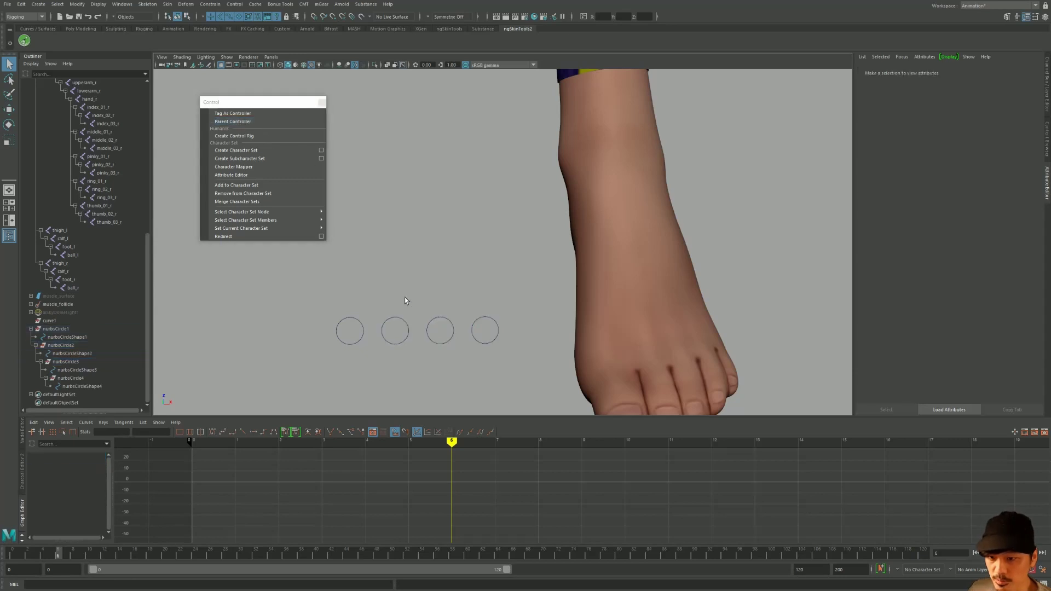
drag(387, 279, 399, 343)
shift+drag(350, 285, 346, 373)
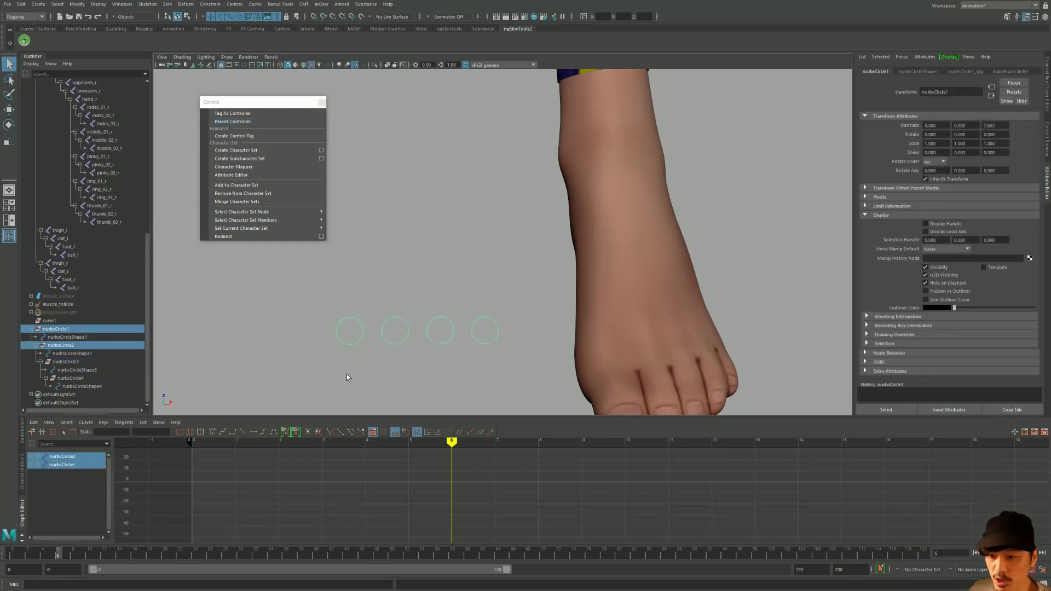
click(241, 122)
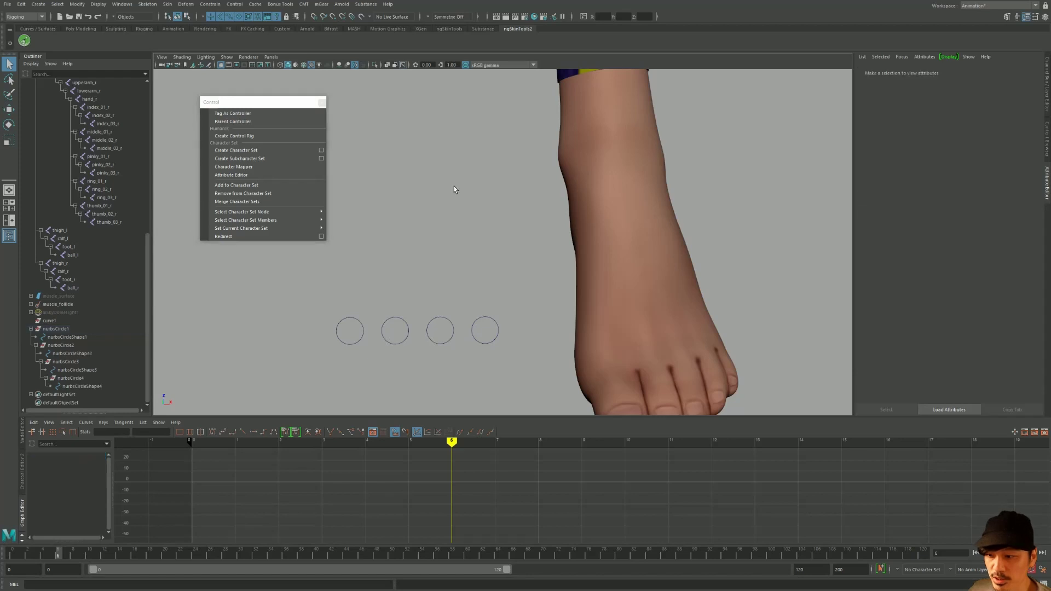
Reselect nurbsCircle1 several times and pickwalk down the controller chain from it
click(59, 329)
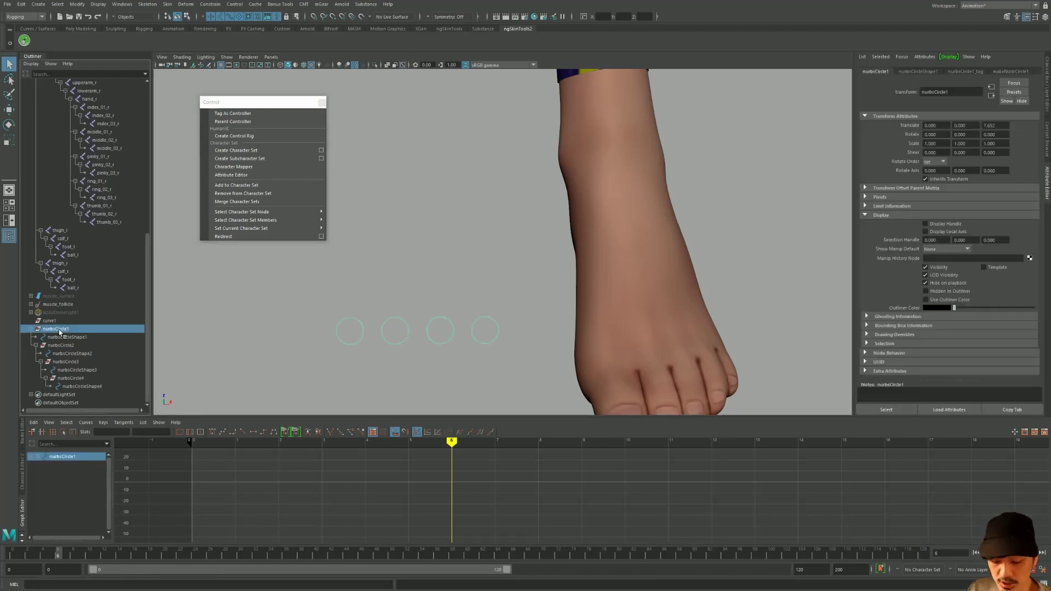
key(Down)
key(Down)
key(Down)
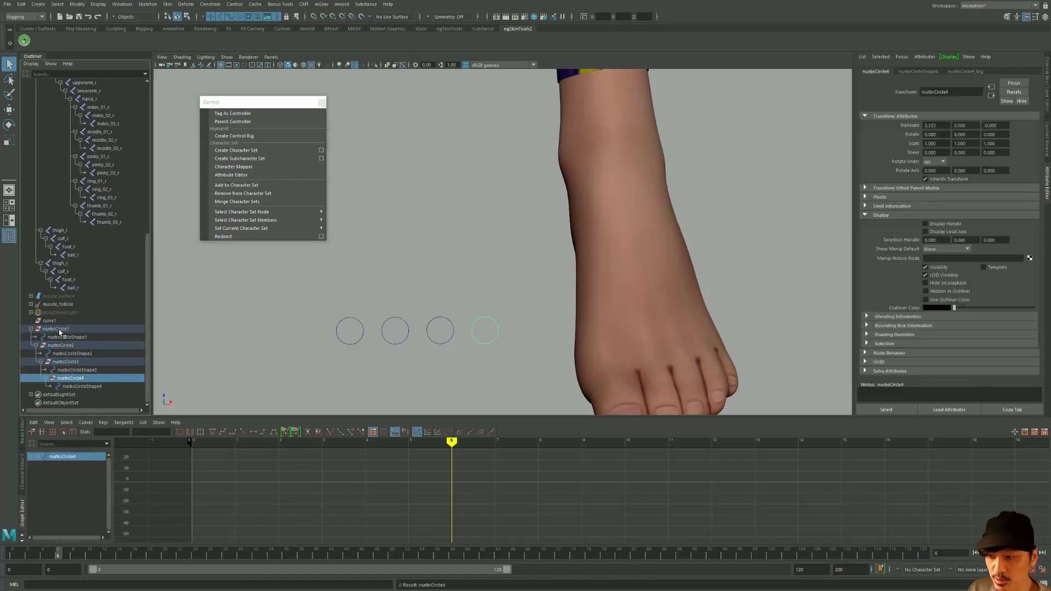
click(59, 330)
key(Down)
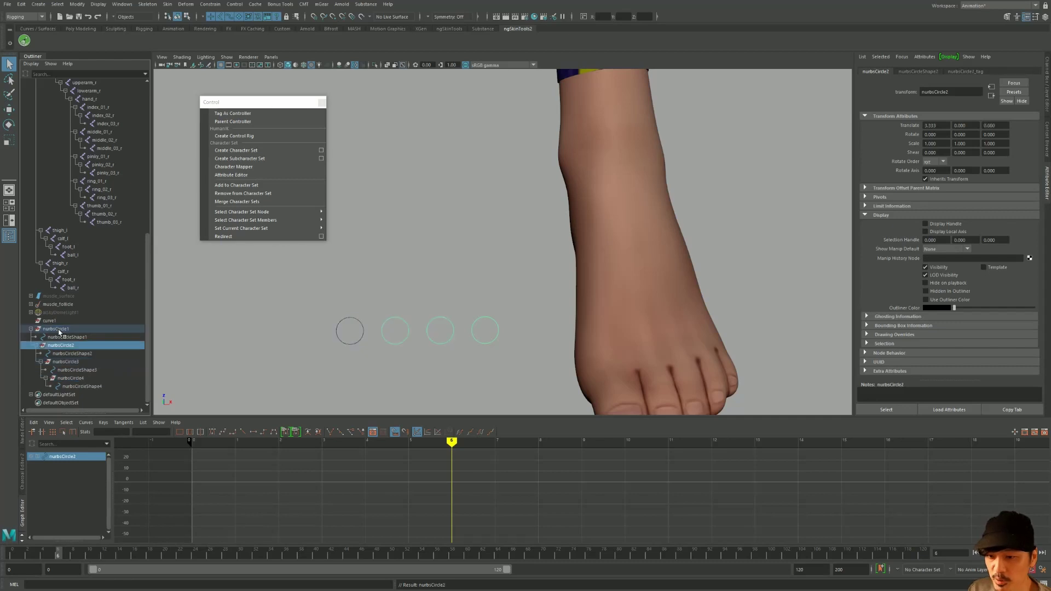
key(Down)
key(Down)
click(59, 330)
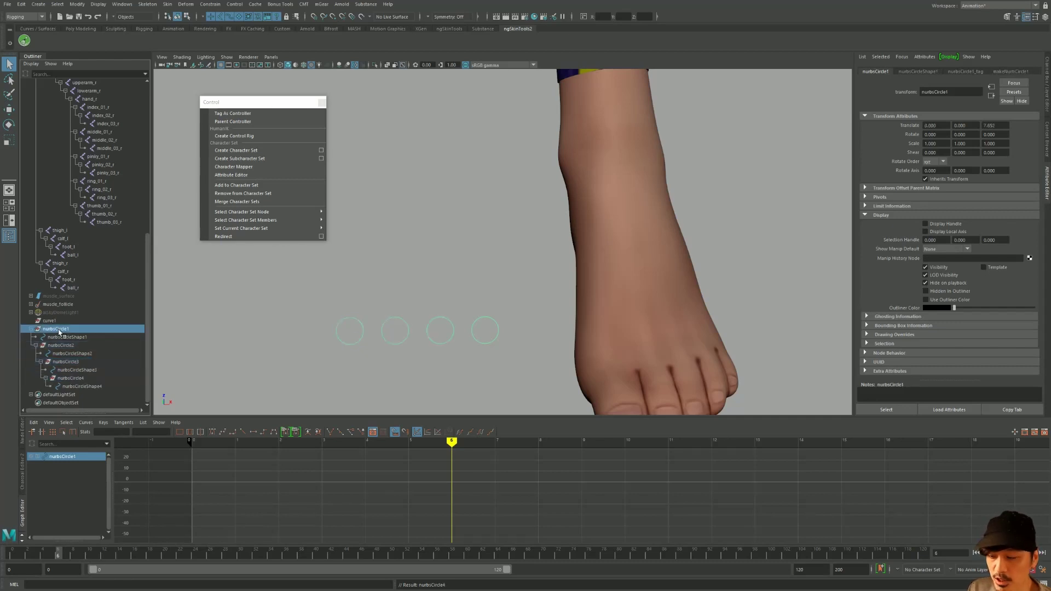
key(Down)
key(Down)
key(Down)
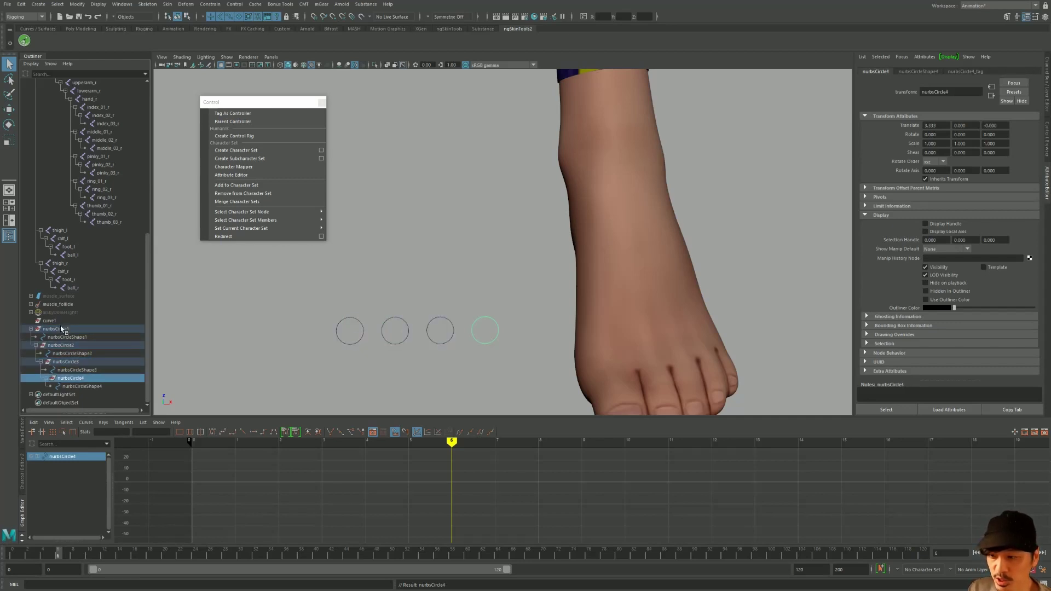
click(62, 330)
key(Down)
key(Down)
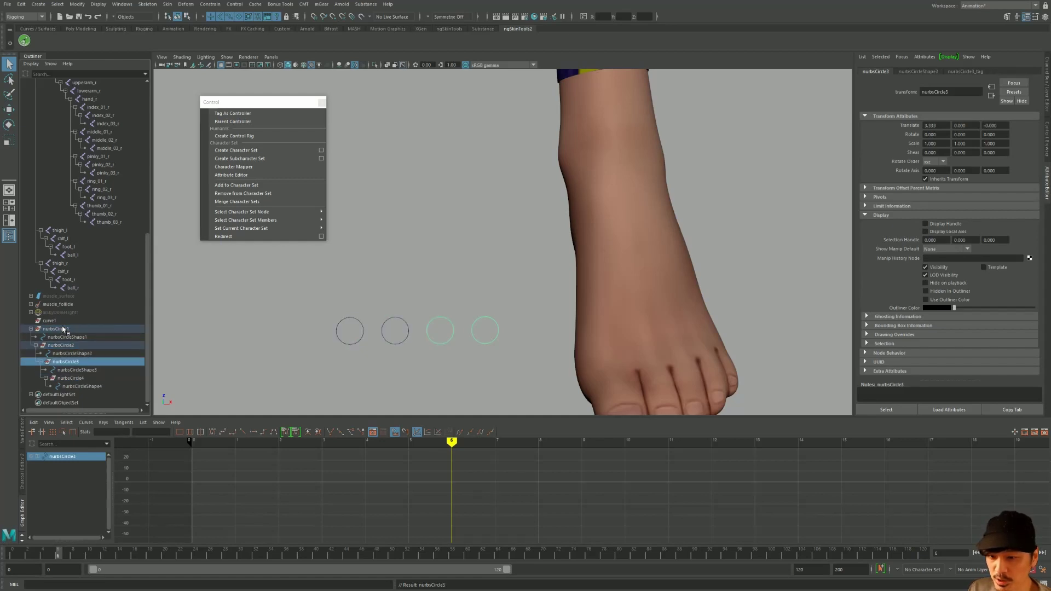
key(Down)
click(62, 329)
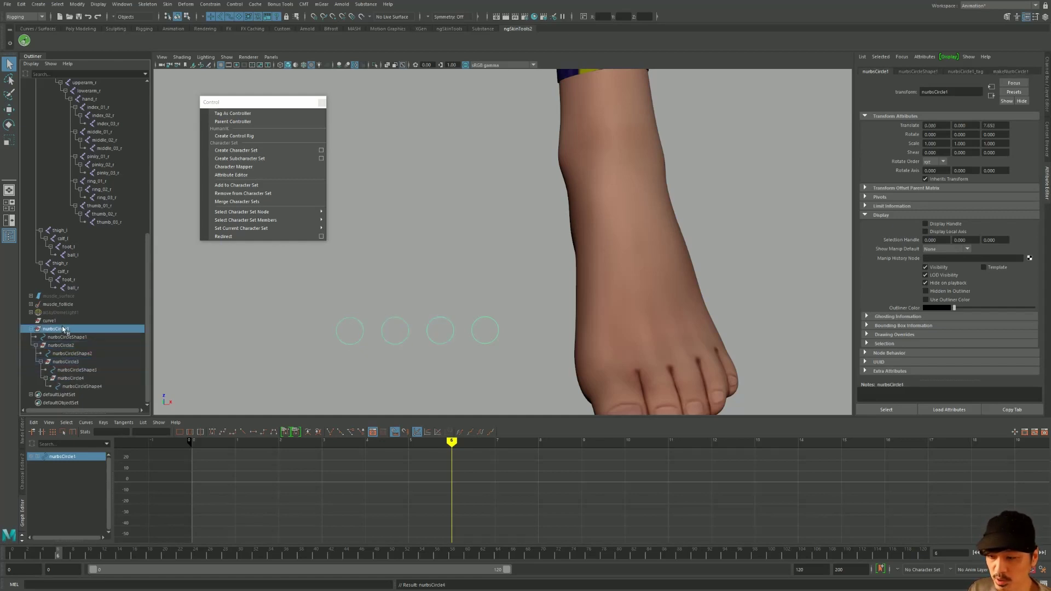
Pickwalk up and down repeatedly between nurbsCircle1 and nurbsCircle4 to verify the chain order
key(Down)
key(Down)
key(Down)
key(Up)
key(Up)
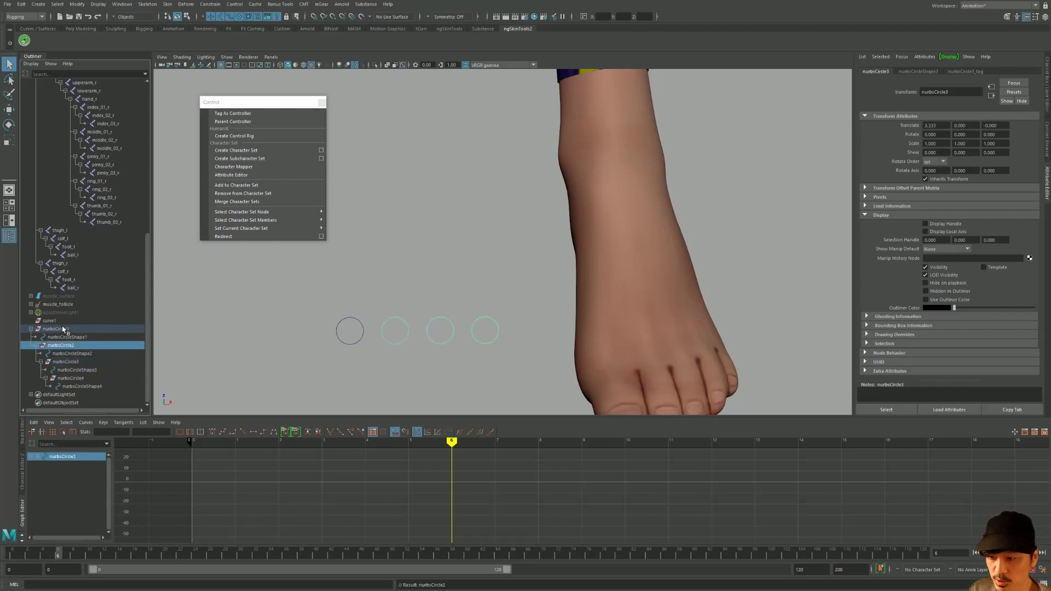
key(Up)
key(Down)
key(Down)
key(Down)
key(Up)
key(Down)
key(Up)
key(Up)
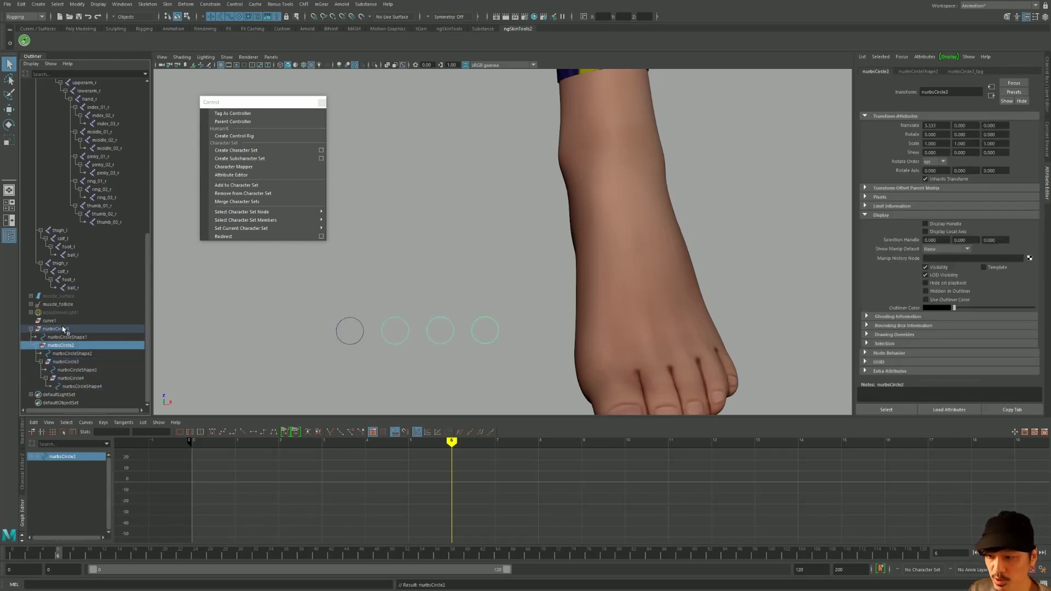
key(Up)
key(Down)
key(Down)
key(Down)
key(Up)
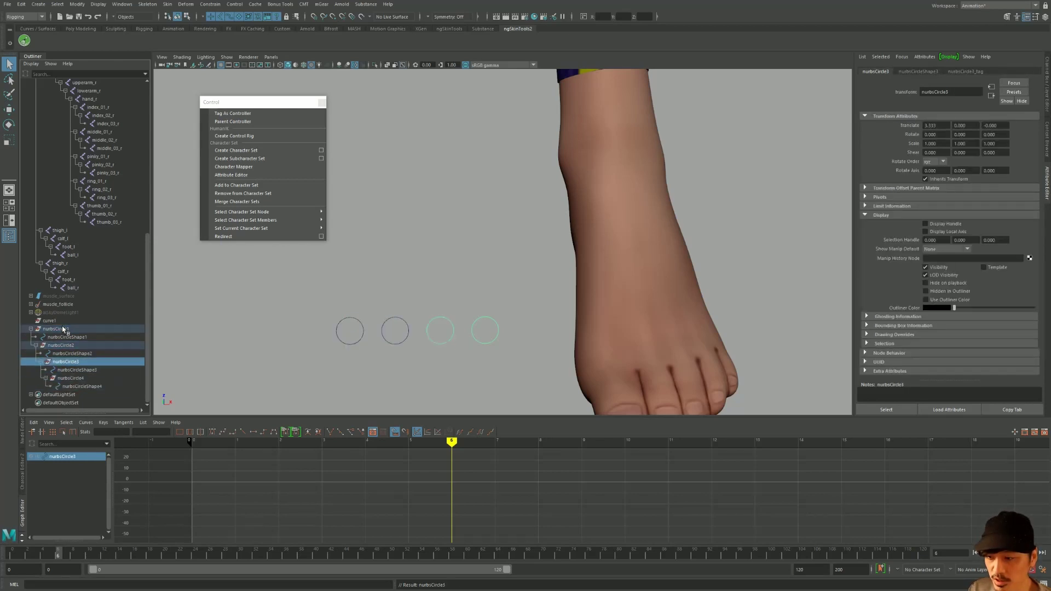
key(Up)
key(Up)
key(Down)
key(Down)
key(Down)
key(Up)
key(Up)
key(Up)
key(Down)
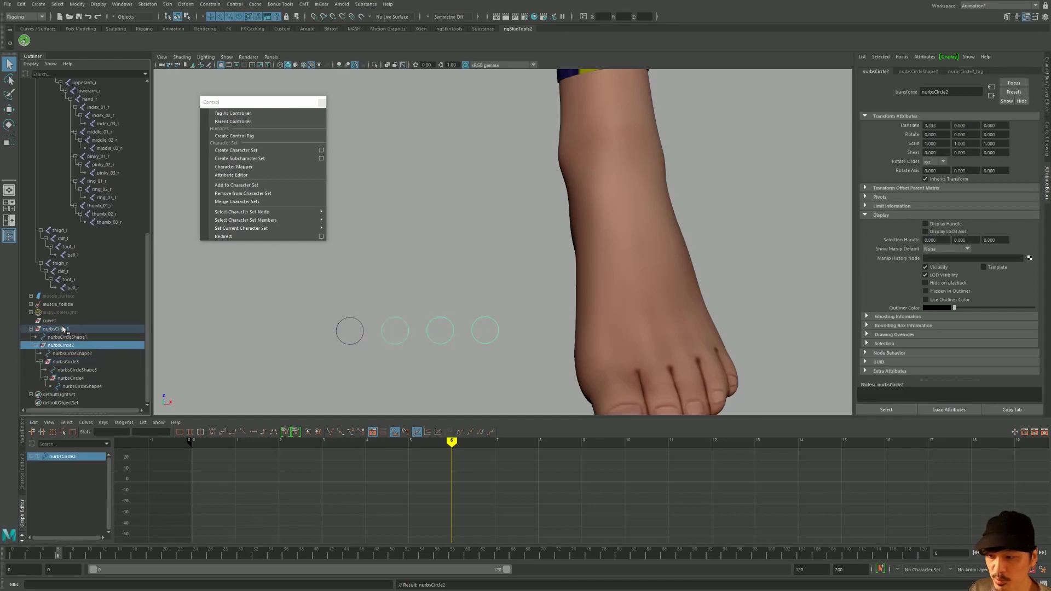
key(Down)
key(Down)
key(Up)
key(Up)
key(Up)
key(Down)
key(Down)
key(Down)
key(Up)
key(Up)
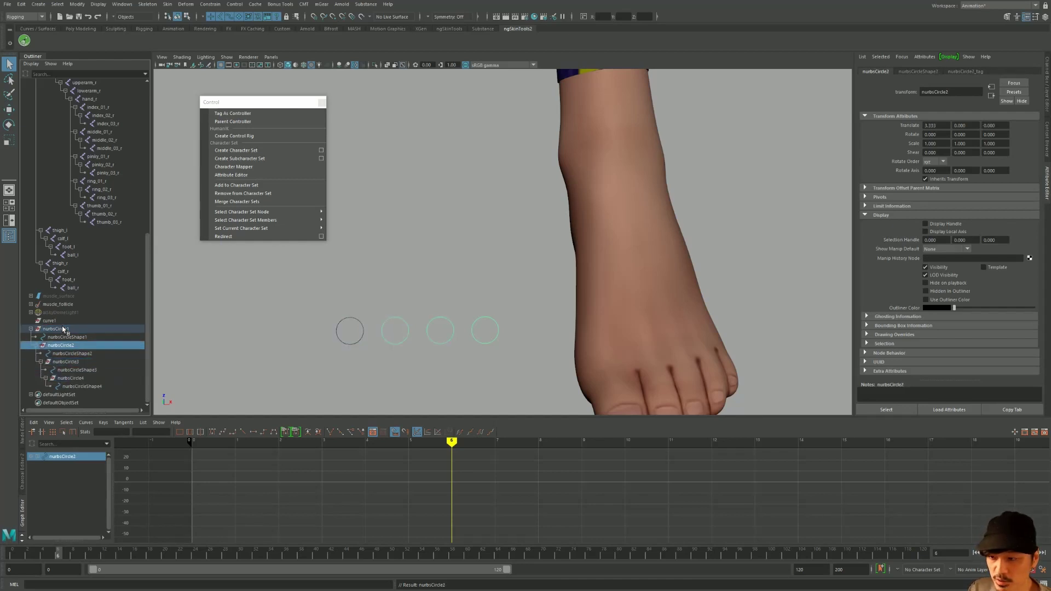
key(Up)
key(Down)
key(Down)
key(Down)
key(Up)
key(Up)
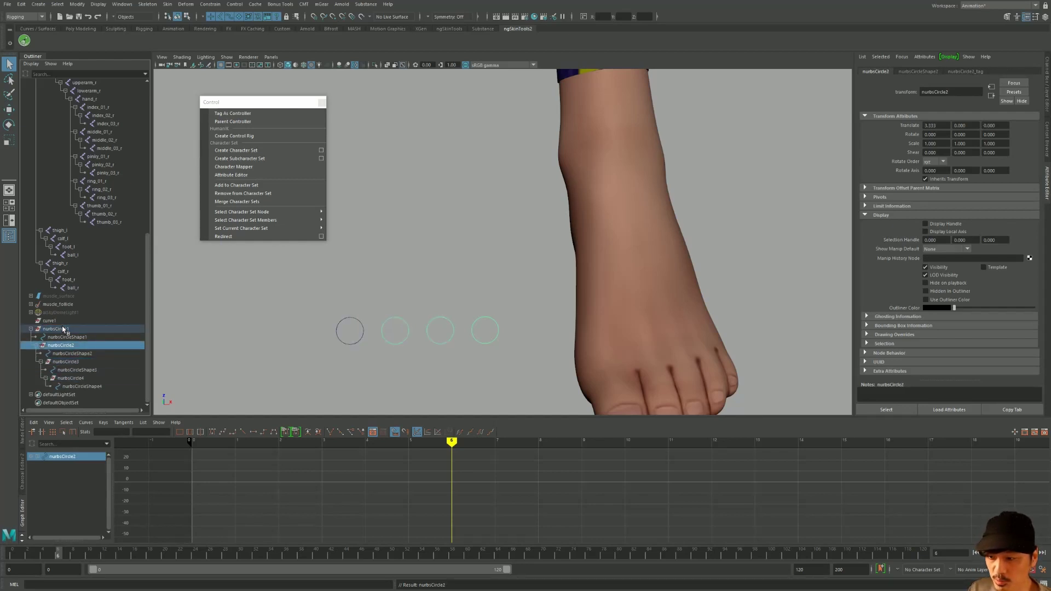
key(Up)
key(Down)
key(Up)
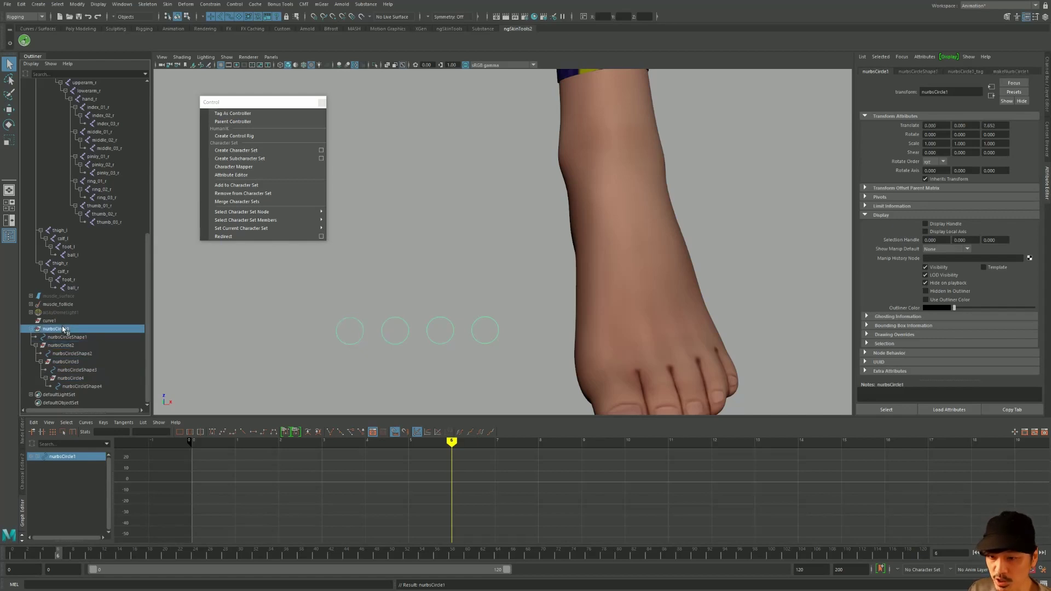
key(Down)
key(Up)
Switch to the Rotate tool, zoom in, and pickwalk down to nurbsCircle4
key(e)
scroll(476, 299, up, 3)
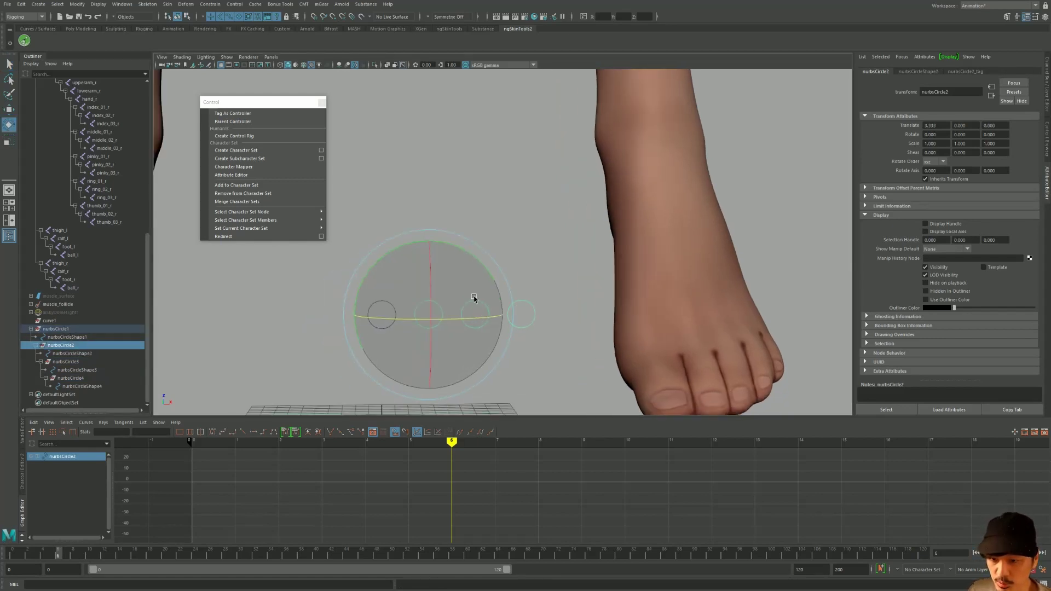
key(Down)
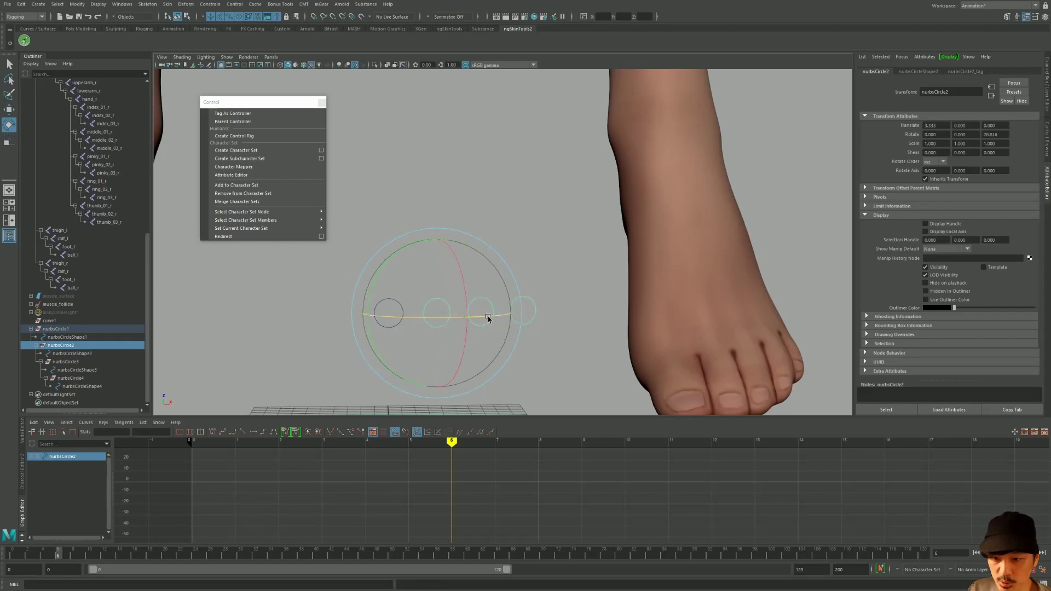
key(Down)
key(Down)
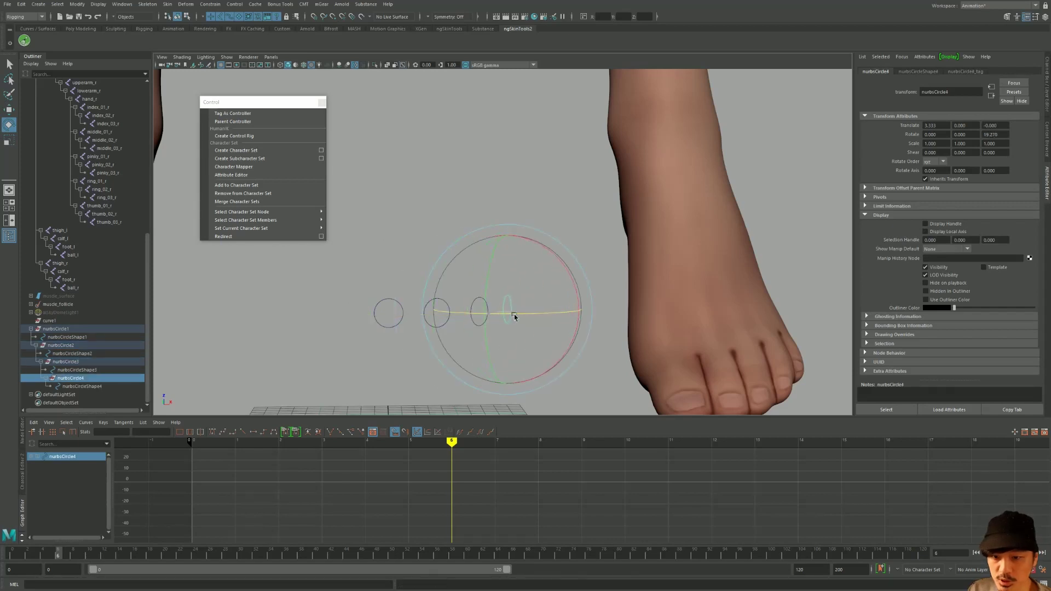
Tumble the view, select nurbsCircle2, and pickwalk up and down through the rotated controls
mouse_move(429, 265)
alt+mouse_down()
mouse_move(406, 305)
mouse_move(418, 192)
mouse_move(407, 180)
mouse_move(484, 349)
mouse_move(629, 302)
mouse_move(471, 307)
mouse_move(363, 252)
alt+mouse_up()
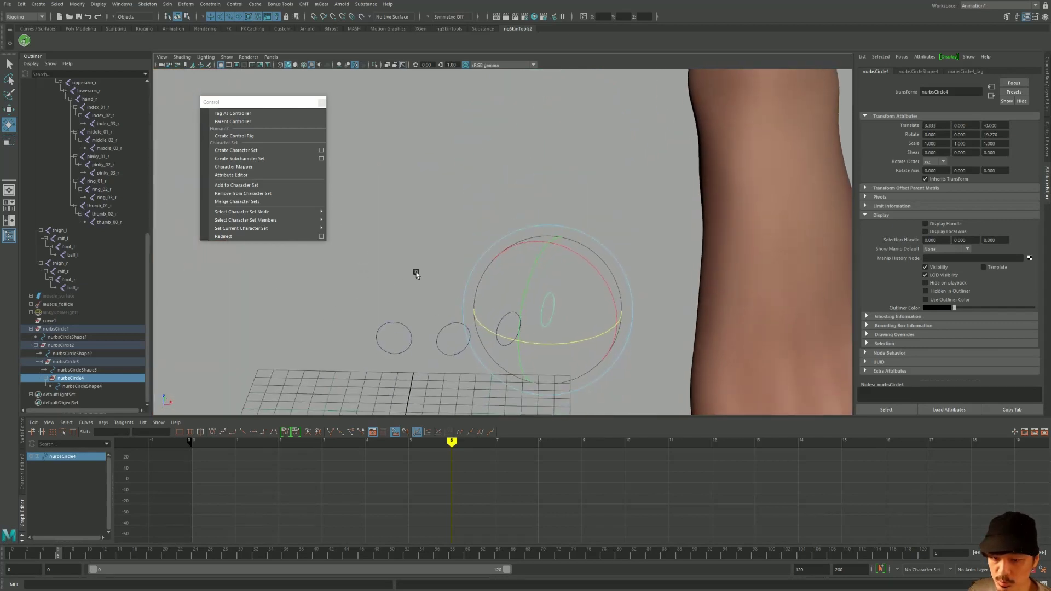
click(426, 294)
click(451, 350)
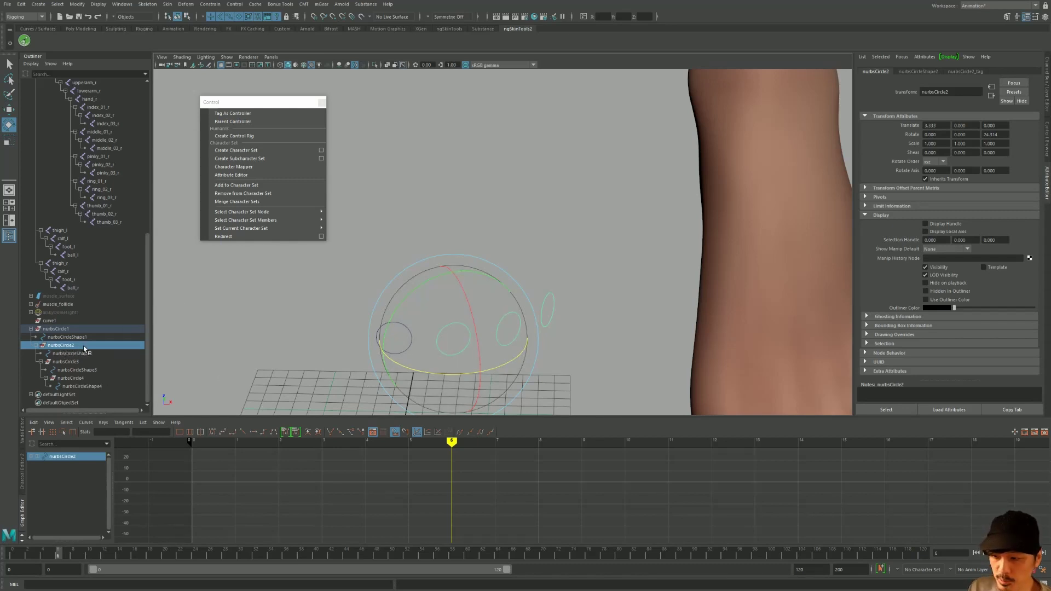
key(Down)
key(Down)
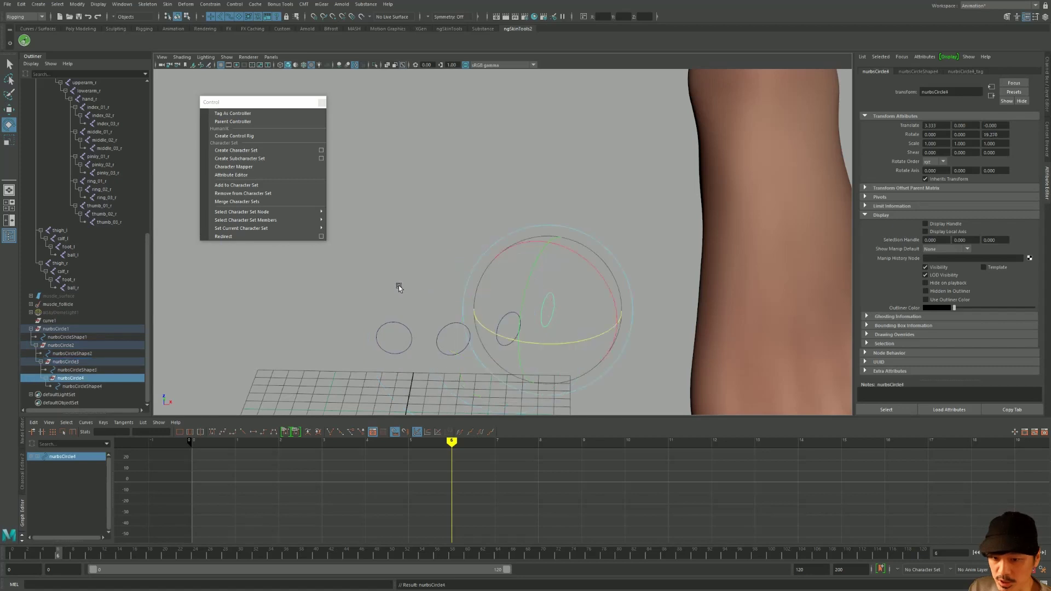
key(Up)
key(Up)
key(Up)
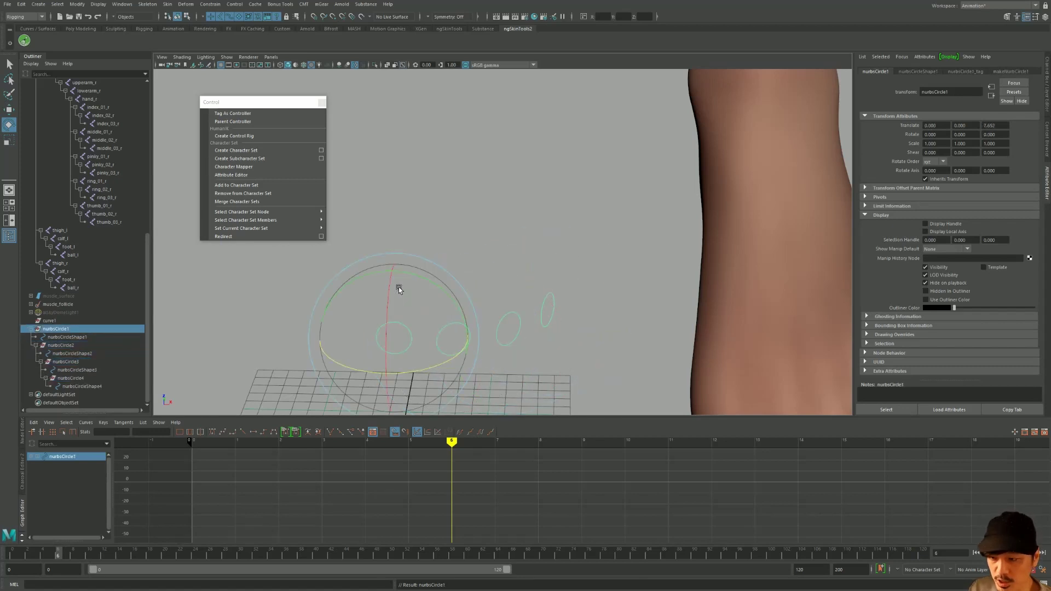
key(Down)
key(Down)
key(Down)
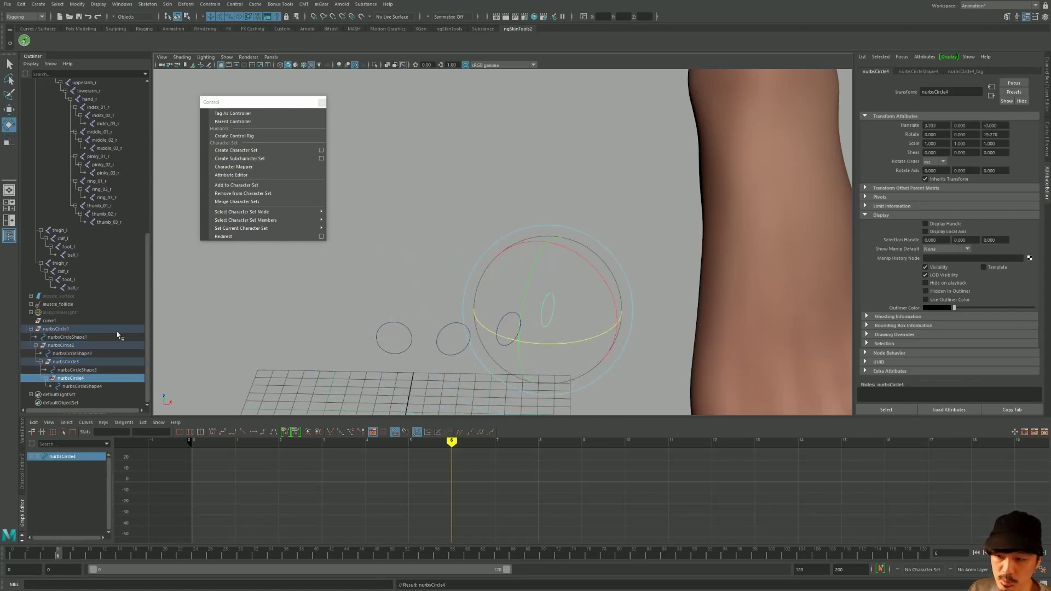
key(Up)
key(Up)
key(Up)
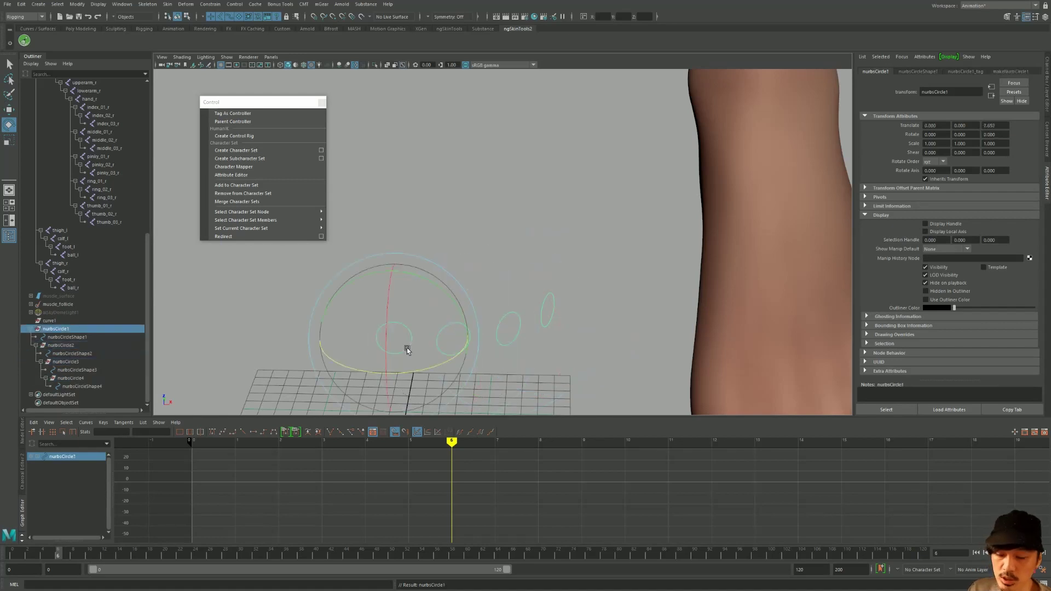
key(Down)
key(Down)
key(Down)
key(Down)
key(Up)
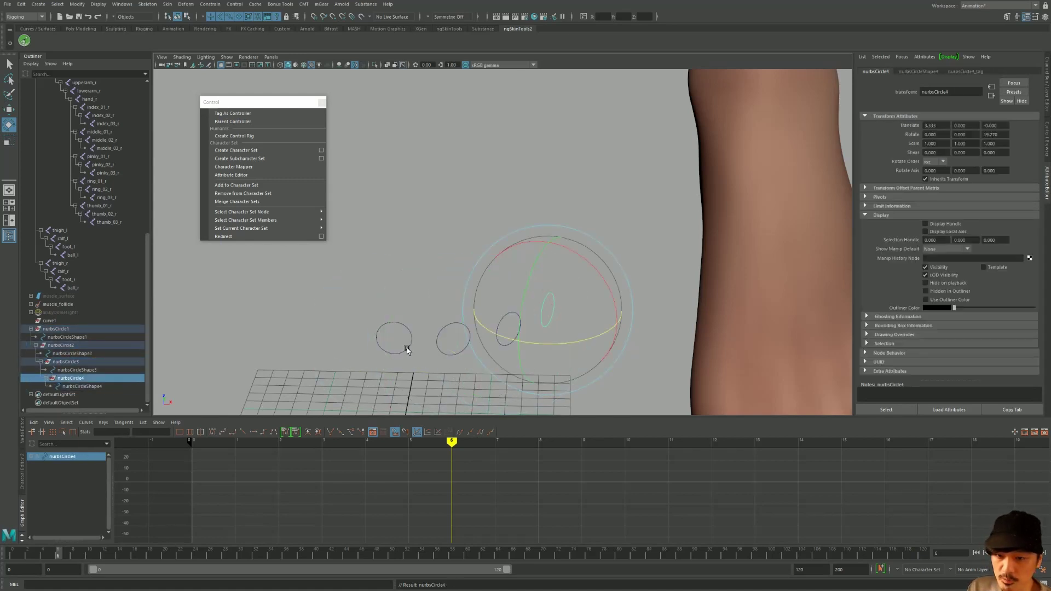
key(Up)
key(Up)
key(Up)
key(Down)
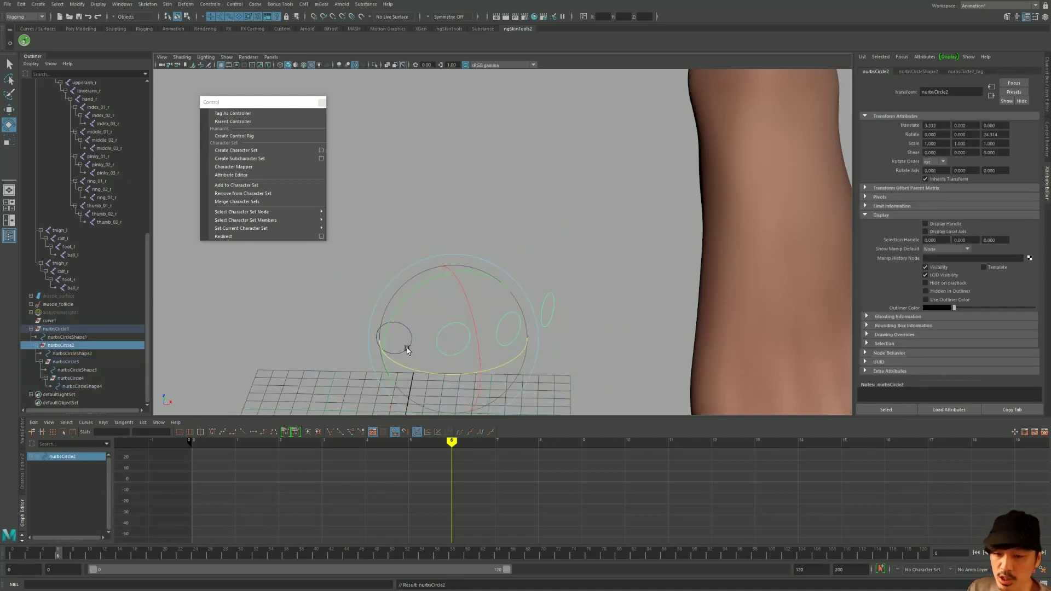
Tilt the last control with a rotate drag, then pickwalk to nurbsCircle4 and zoom out
drag(405, 345, 391, 341)
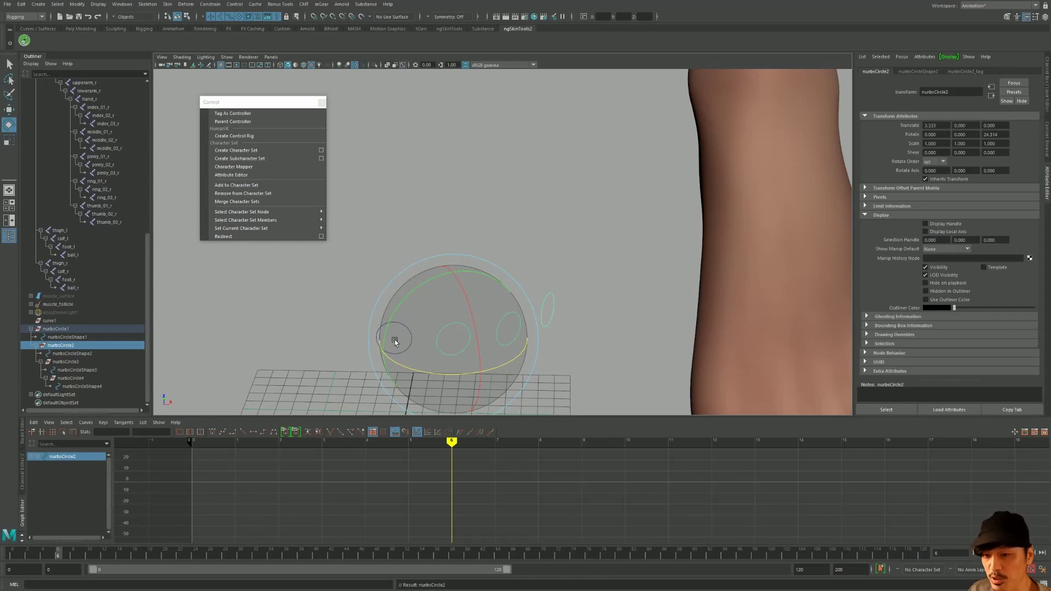
key(Down)
key(Down)
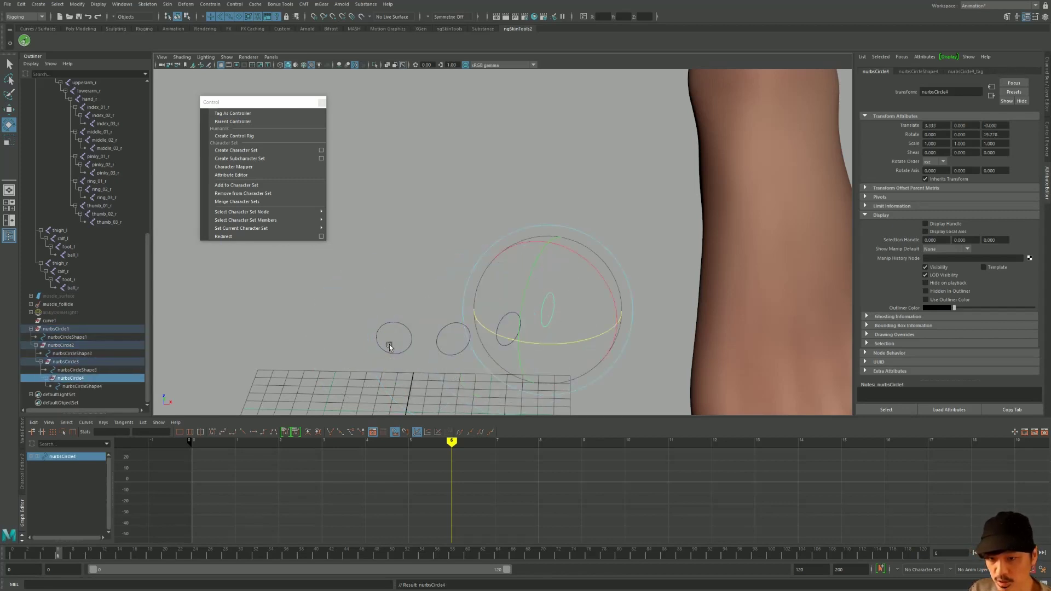
key(Up)
key(Up)
key(Up)
key(Down)
key(Down)
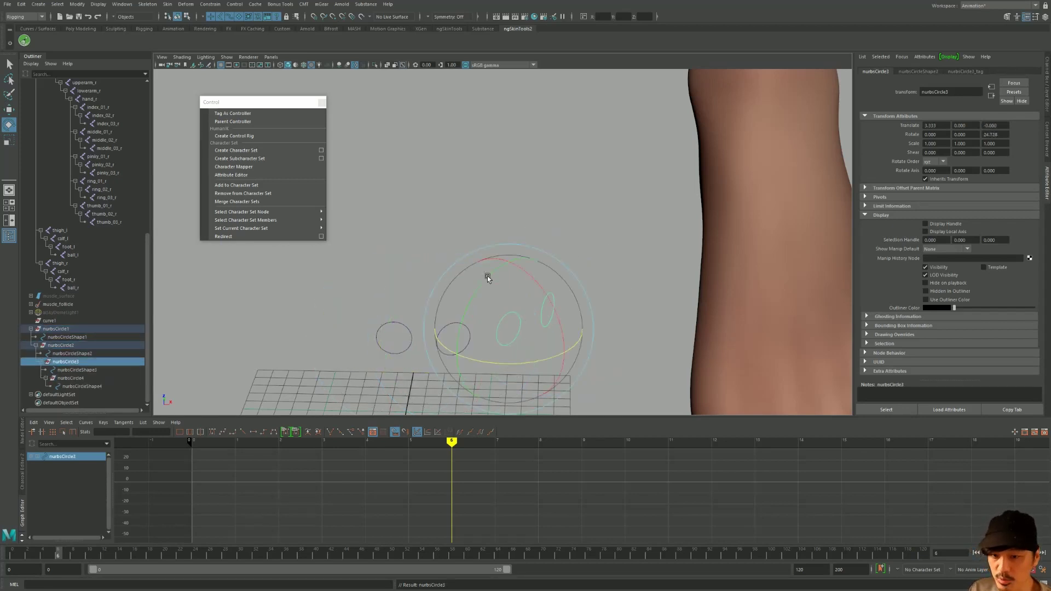
key(Down)
scroll(418, 241, down, 5)
Tumble the camera to a low angle on the feet and scrub the timeline to frame 43
scroll(444, 211, down, 3)
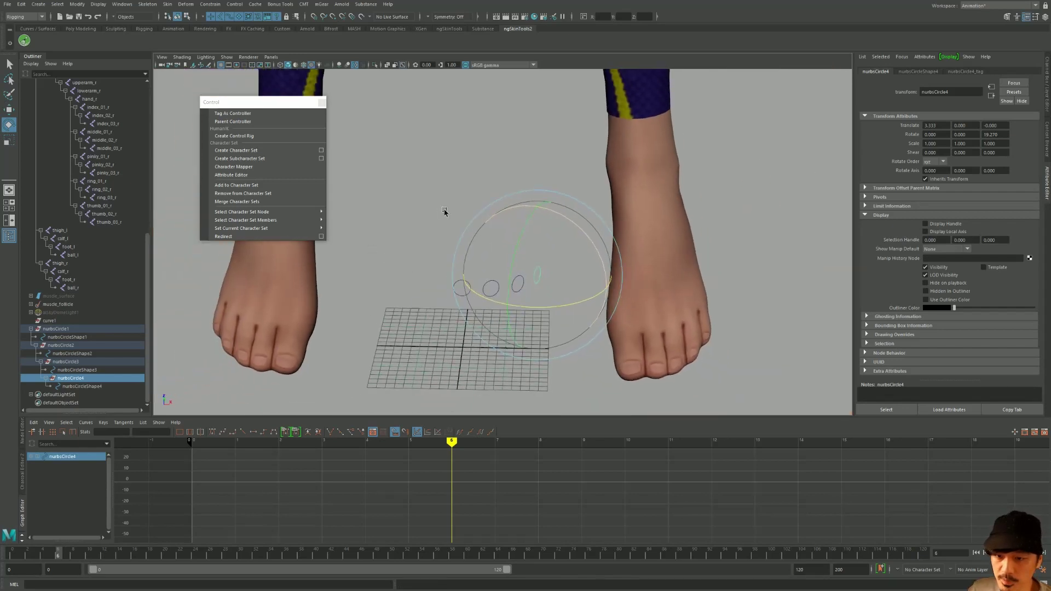
mouse_move(444, 212)
alt+mouse_down()
mouse_move(498, 197)
mouse_move(422, 180)
mouse_move(524, 149)
mouse_move(505, 188)
mouse_move(491, 160)
alt+mouse_up()
alt+right_drag(490, 160, 632, 203)
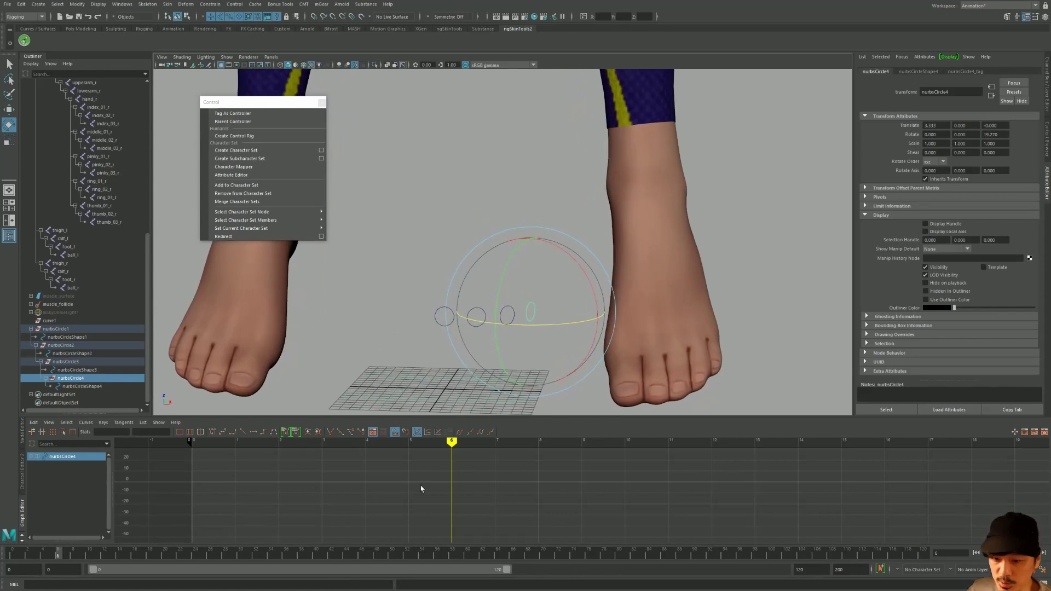
alt+drag(451, 133, 482, 180)
click(286, 554)
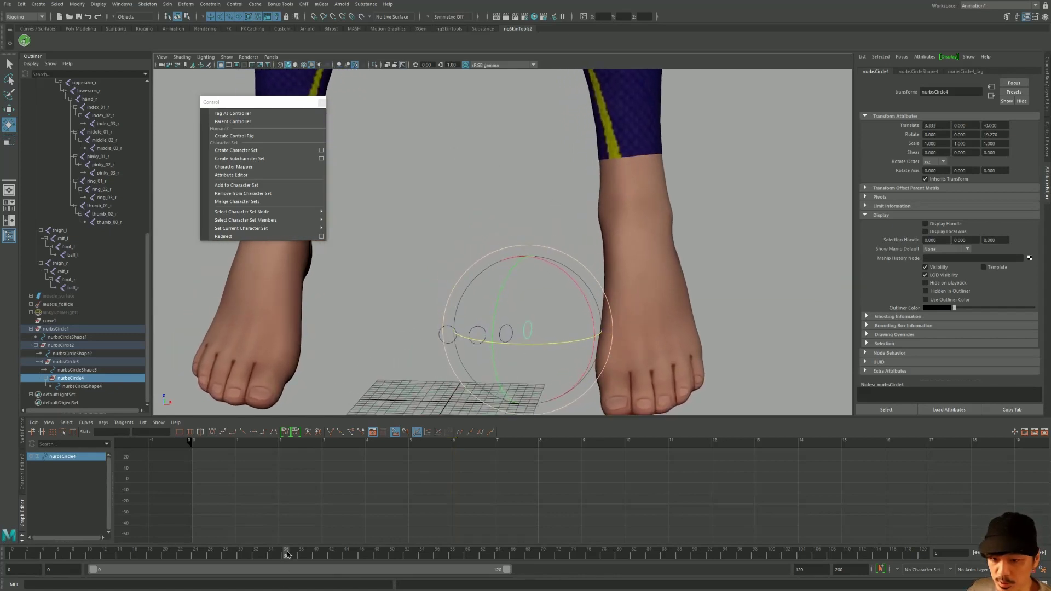
drag(287, 553, 339, 554)
Reselect the circle controls, ending on nurbsCircle1, and set the current frame to 42
click(426, 285)
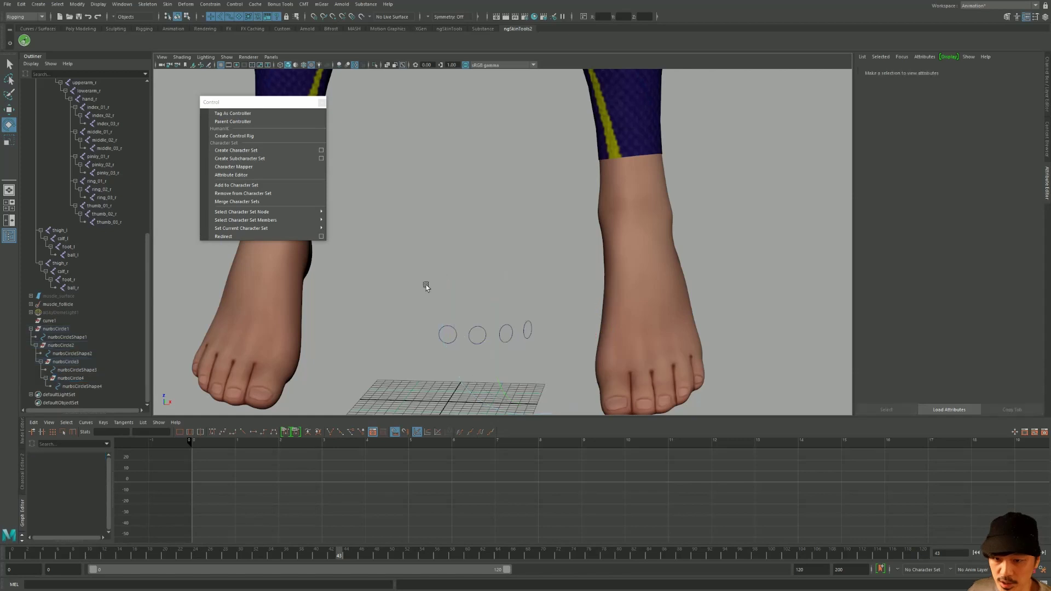
click(449, 346)
click(255, 552)
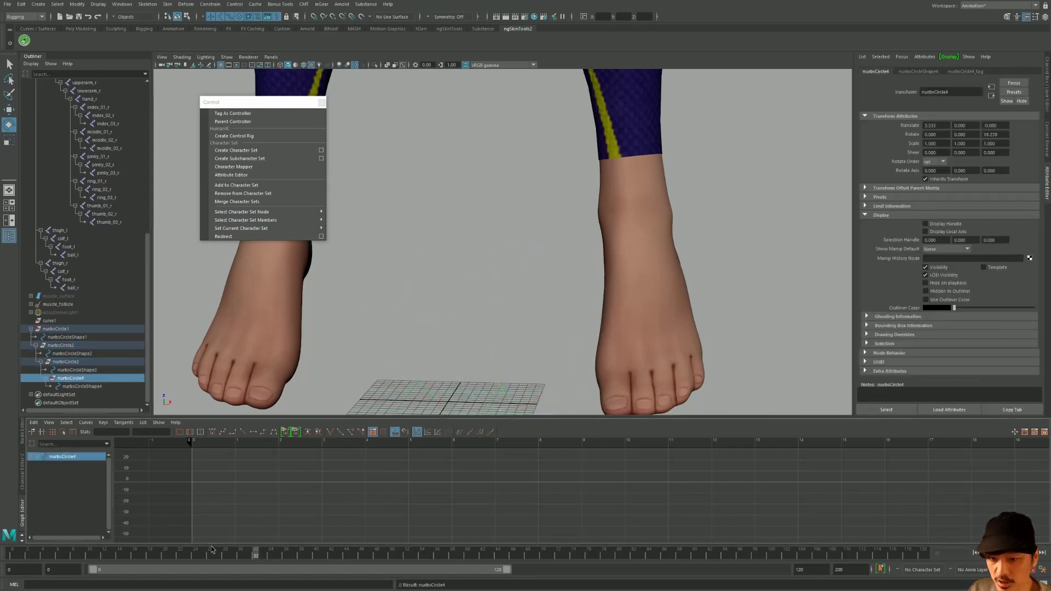
click(370, 262)
click(158, 554)
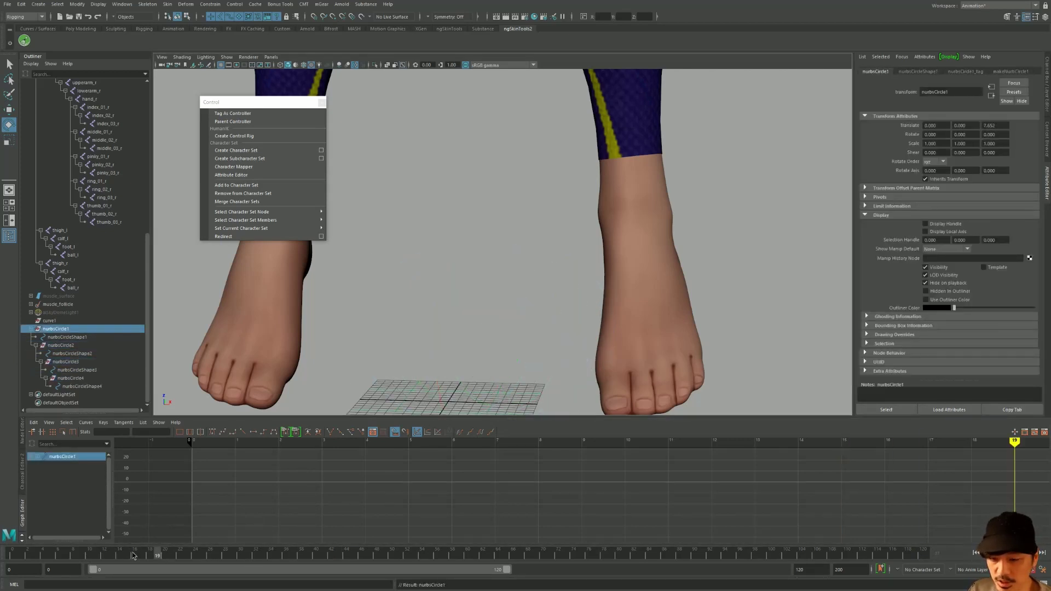
click(331, 554)
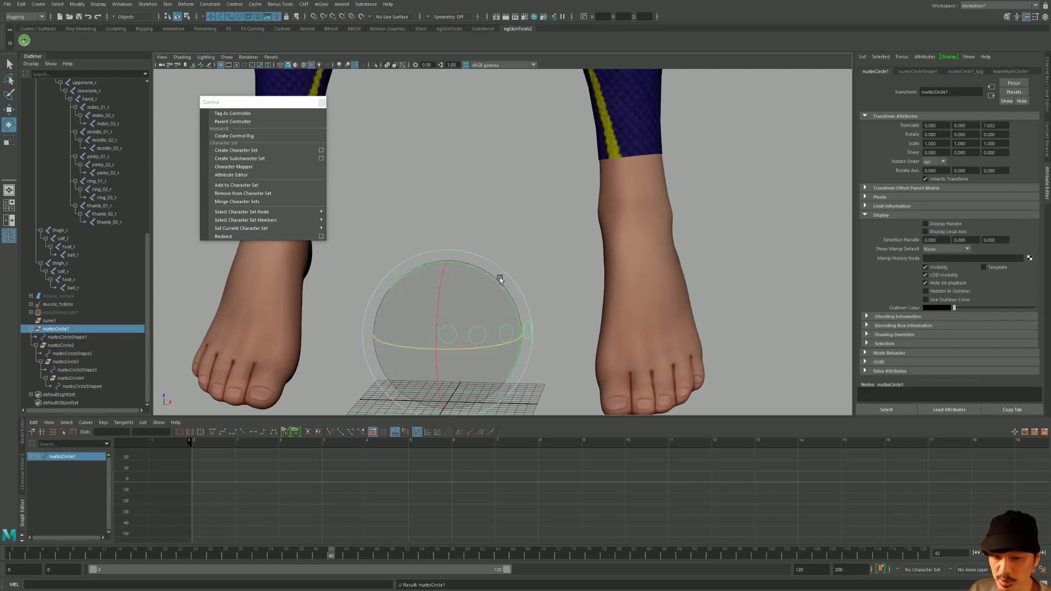